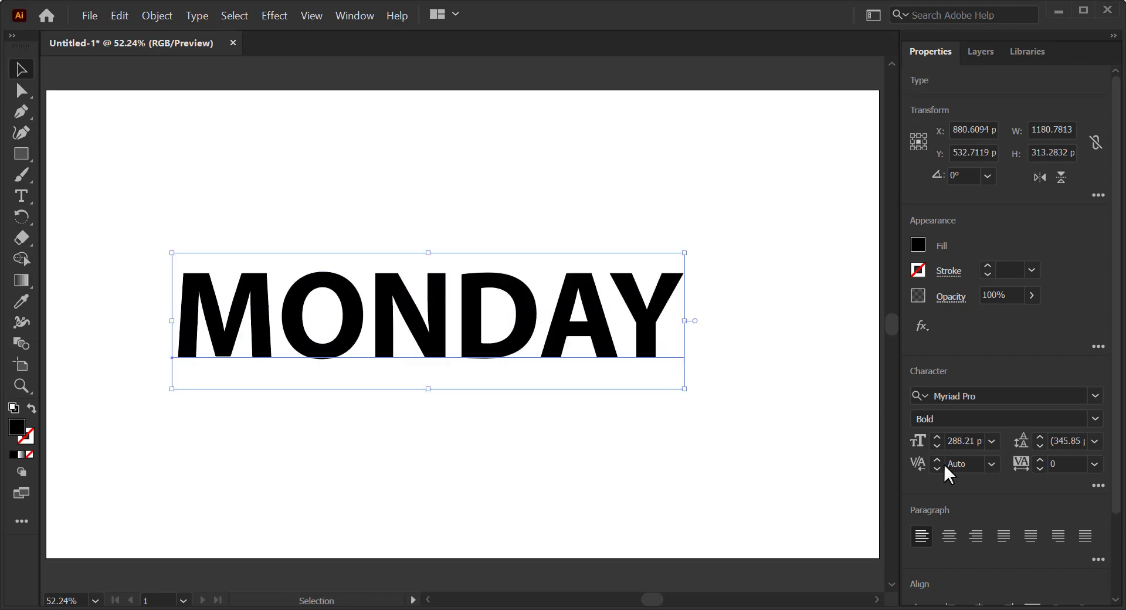
Centre the MONDAY text horizontally and vertically on the artboard.
drag(1115, 424, 1114, 505)
click(979, 512)
click(1058, 511)
click(815, 460)
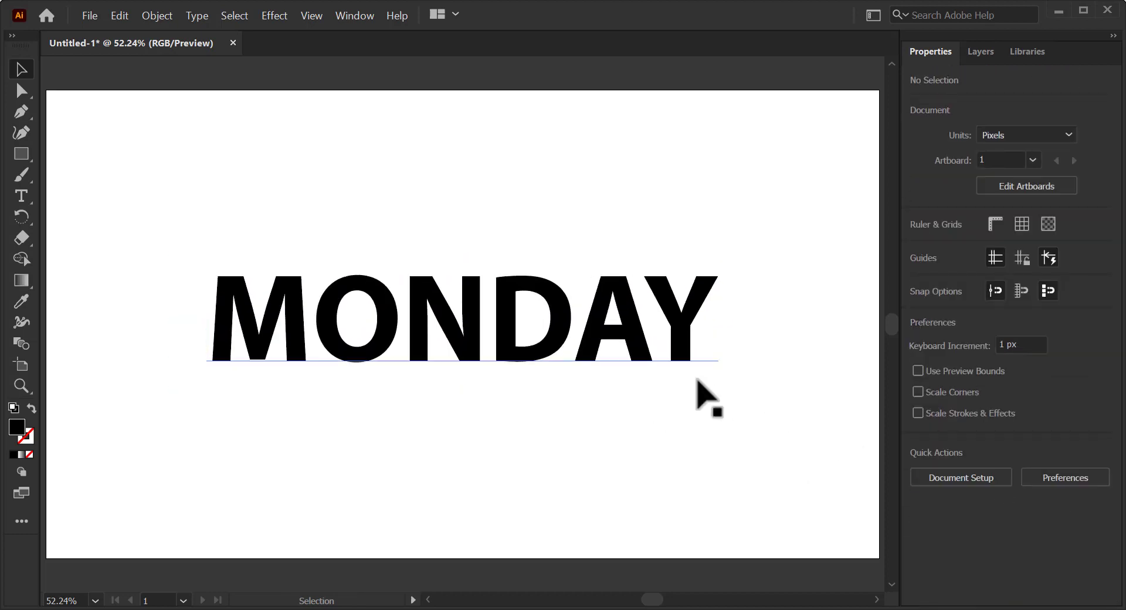
Place a duplicate of the MONDAY text above the original and convert the original text to outlines.
drag(464, 337, 469, 134)
key(ctrl+z)
click(470, 332)
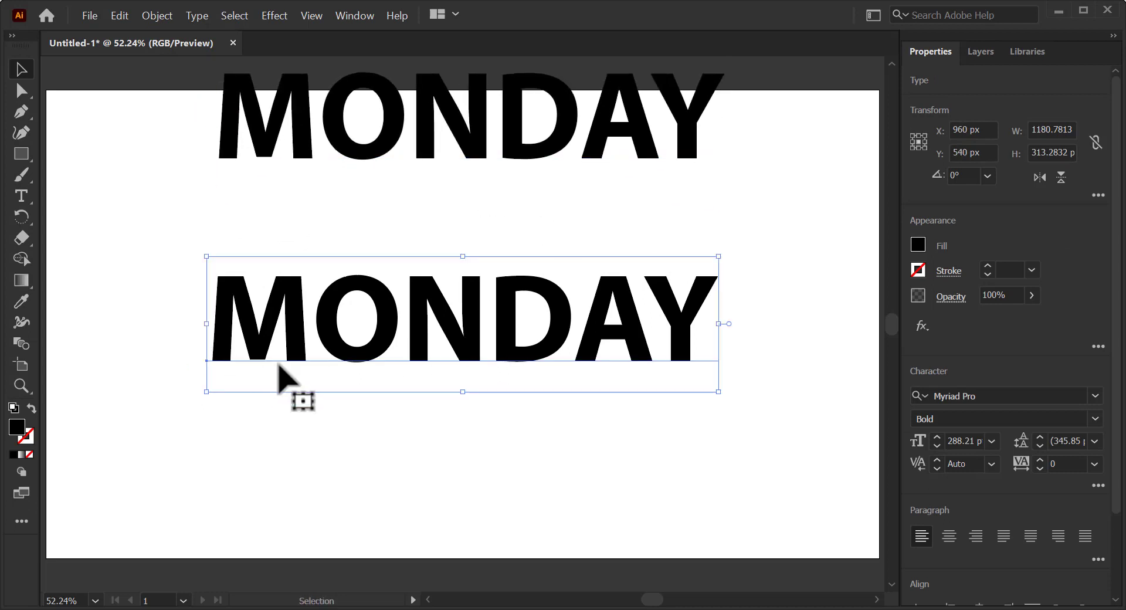
right_click(437, 282)
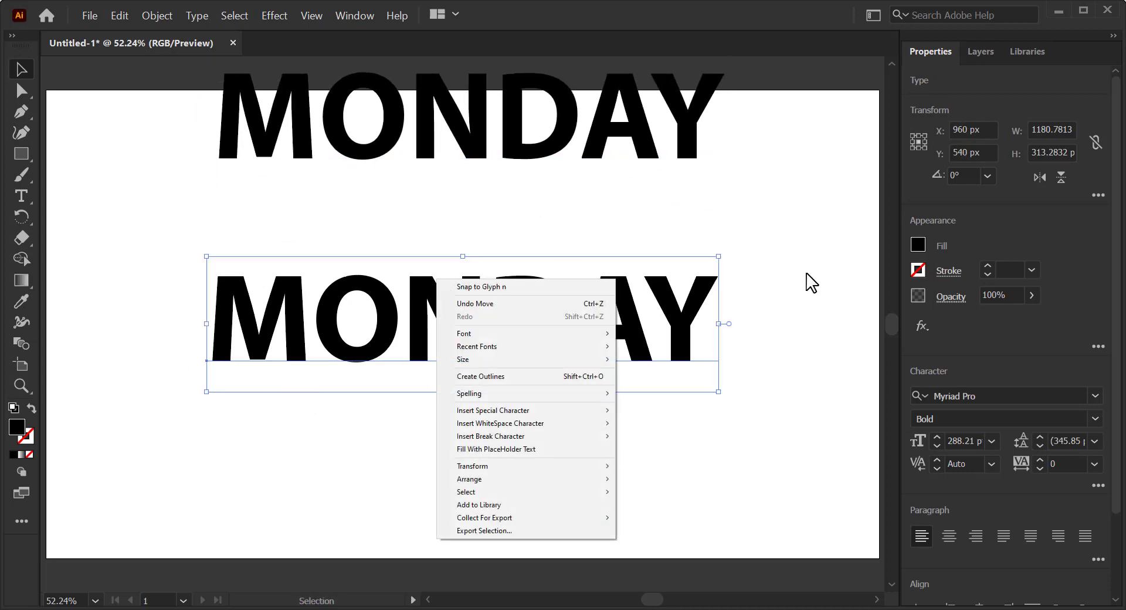
click(505, 376)
Draw a diagonal line about 455 by 261 px from the base of the M to above the N and give it a red stroke.
drag(21, 154, 135, 183)
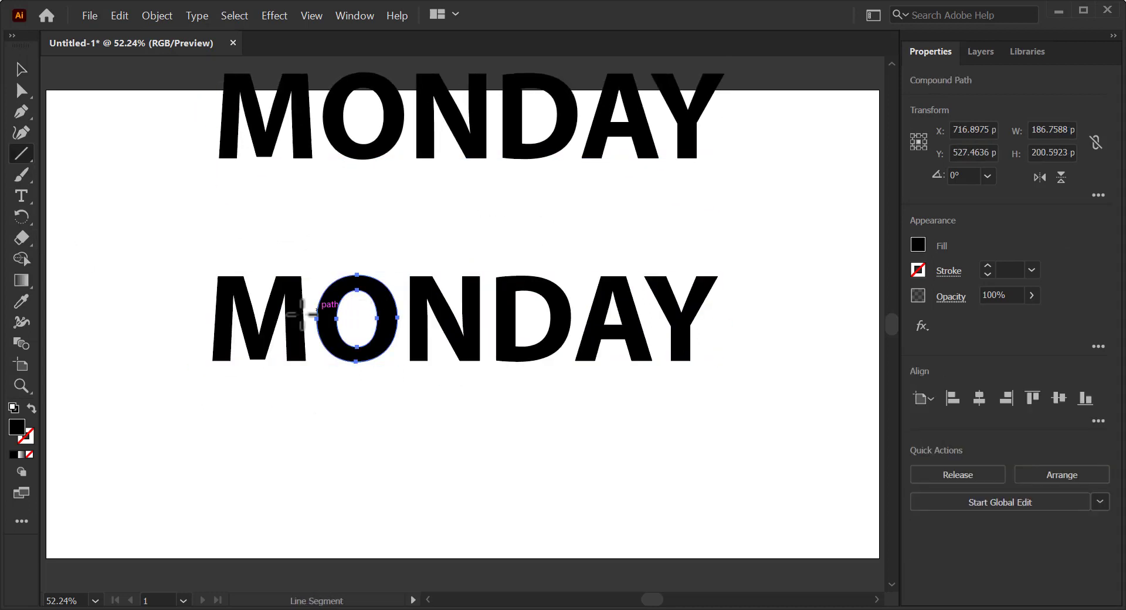
drag(241, 369, 439, 255)
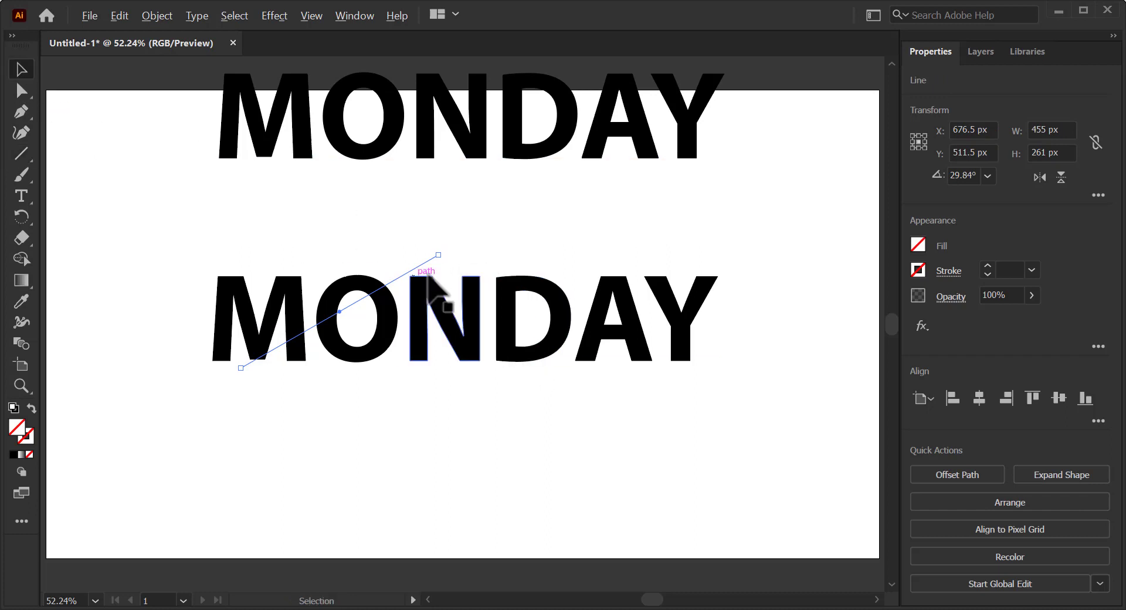
click(918, 271)
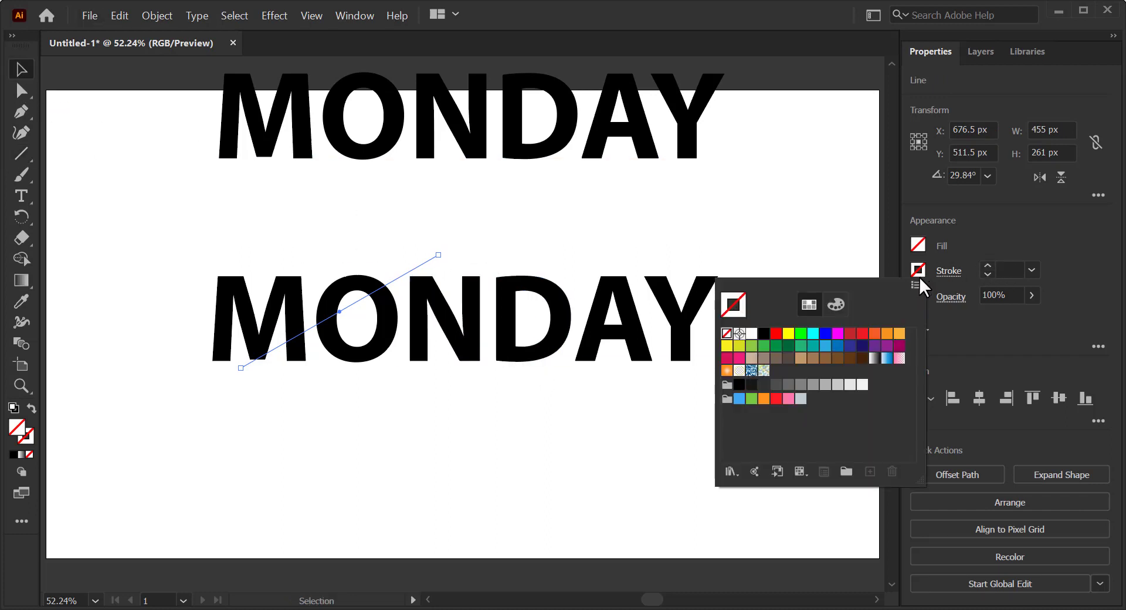
click(764, 334)
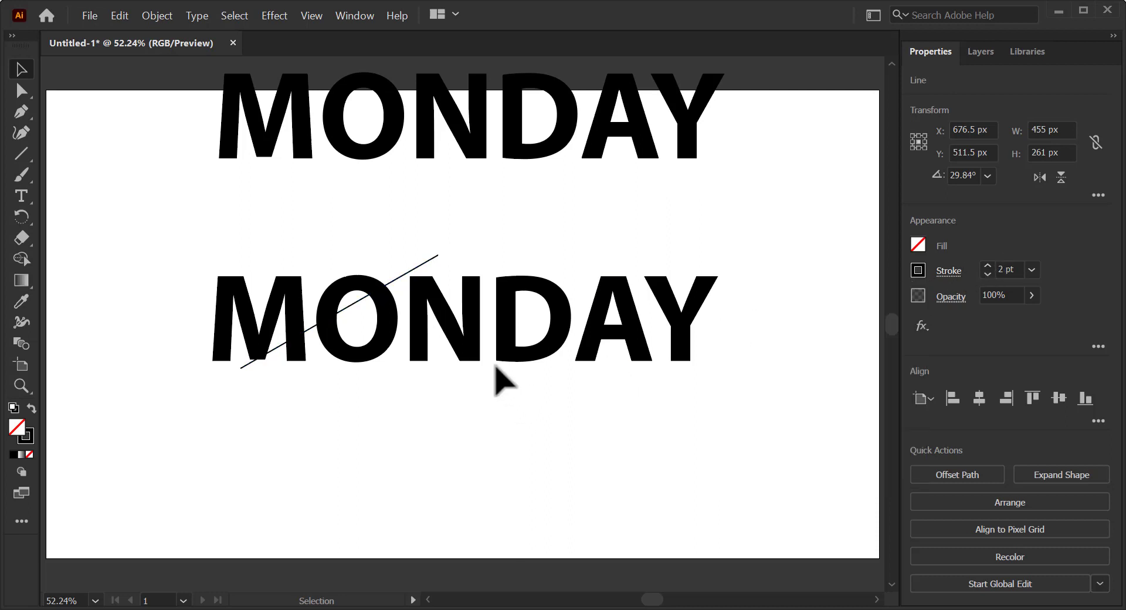
click(502, 380)
click(410, 271)
click(919, 274)
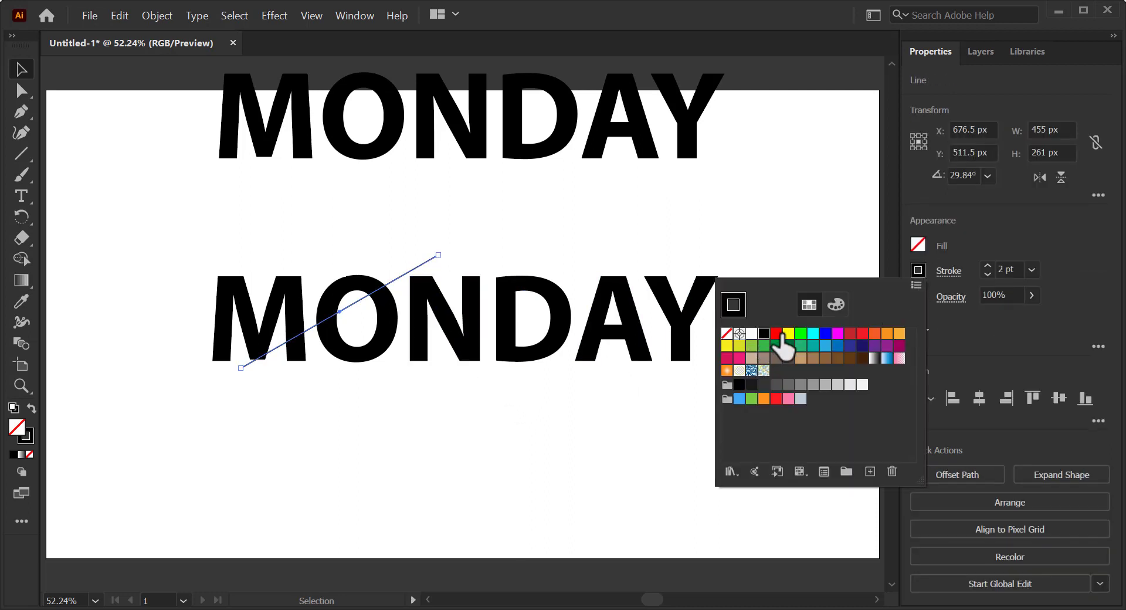
click(780, 337)
Duplicate the red diagonal line so that the copy crosses the D and A of the outlined word.
drag(396, 277, 630, 291)
click(755, 293)
drag(485, 279, 442, 304)
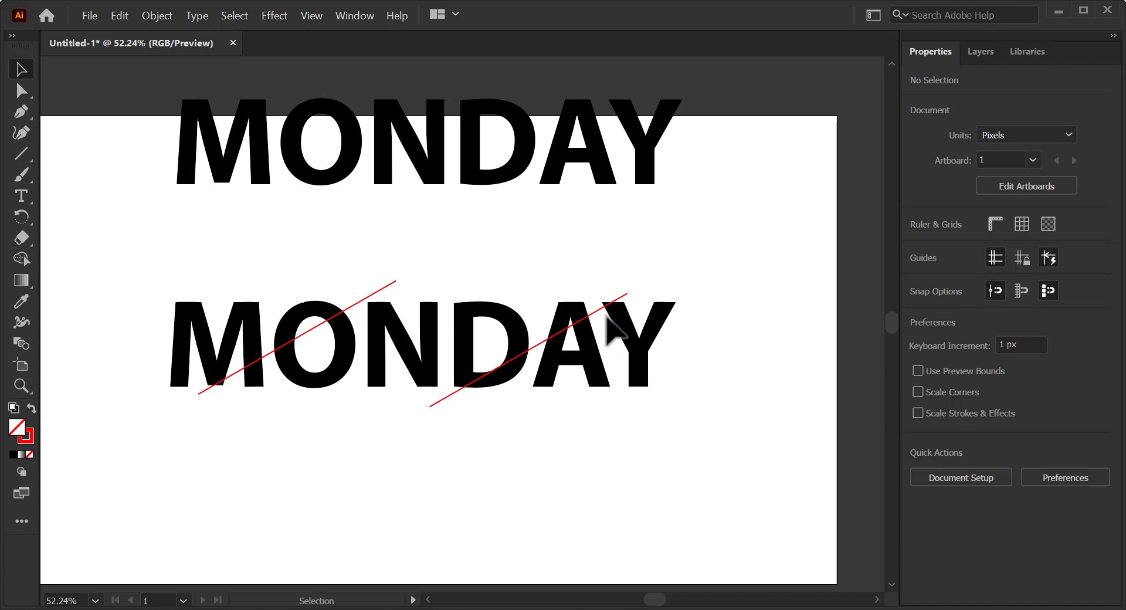
Duplicate the outlined letters A and Y below the word and select the original pair again.
click(591, 353)
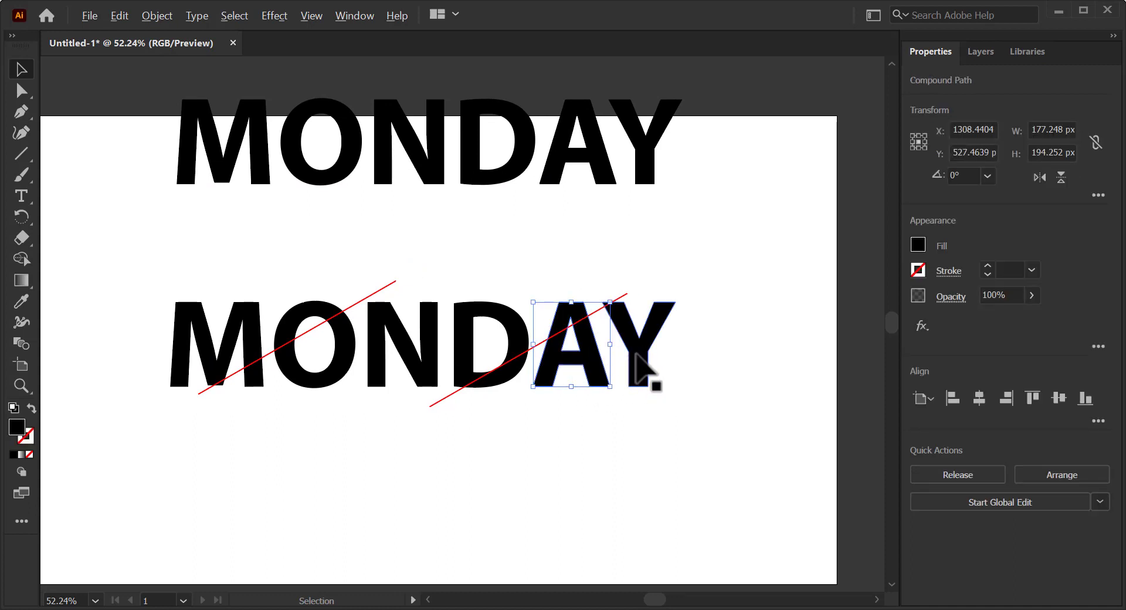
shift+click(638, 369)
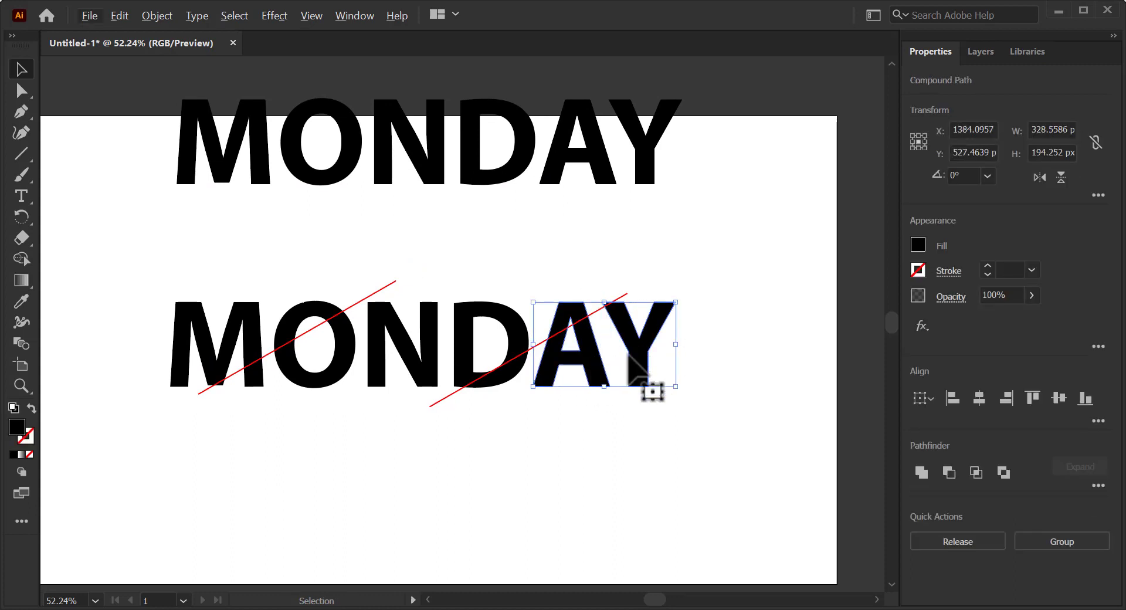
click(566, 418)
click(587, 358)
shift+click(635, 351)
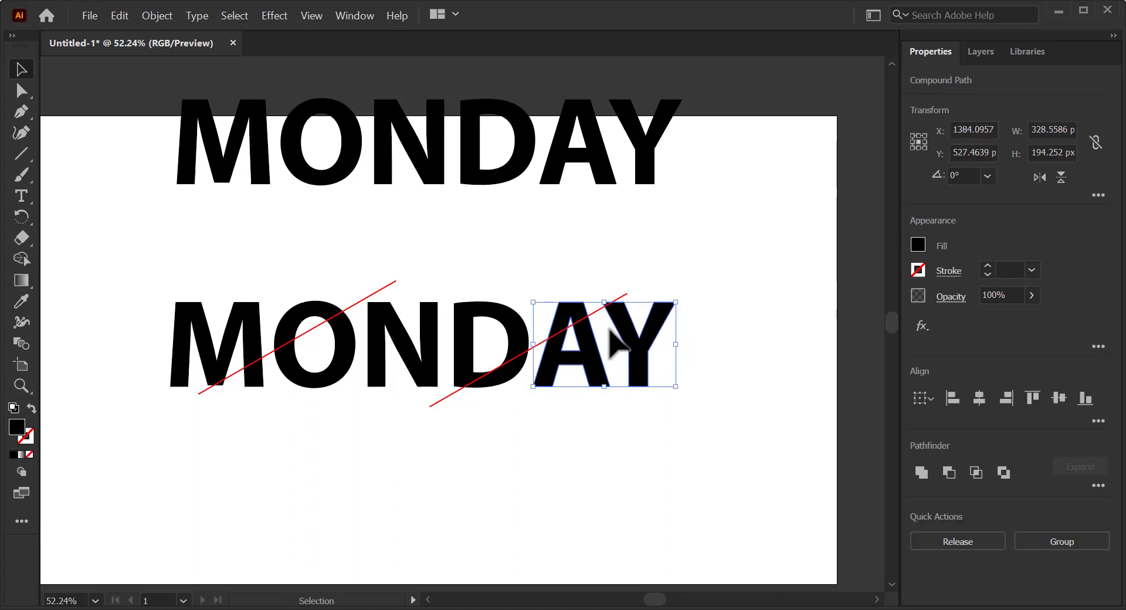
drag(610, 339, 519, 473)
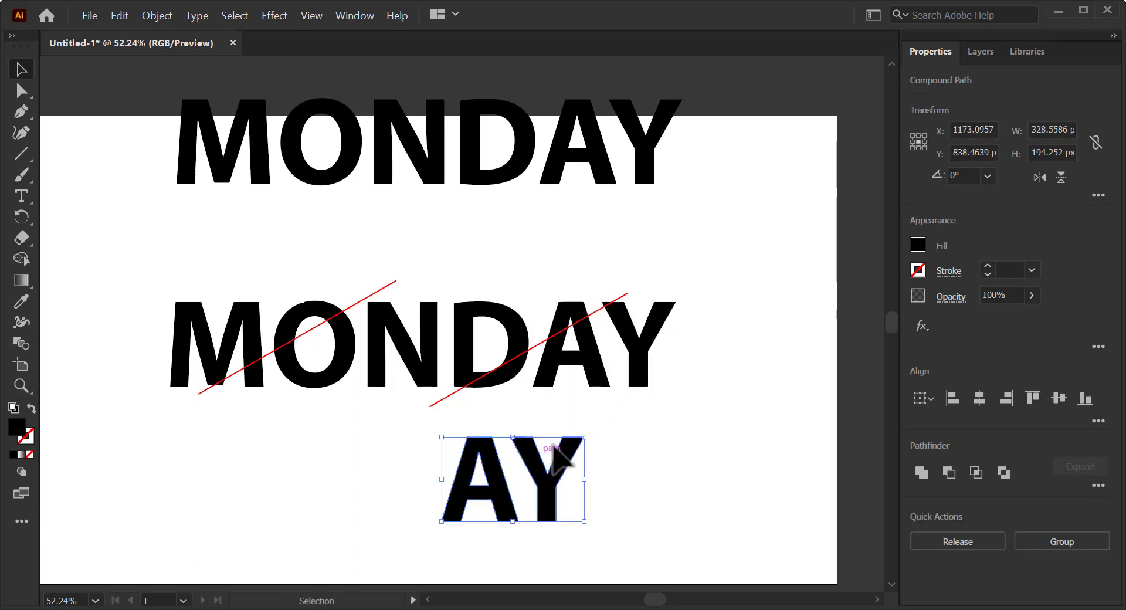
click(591, 352)
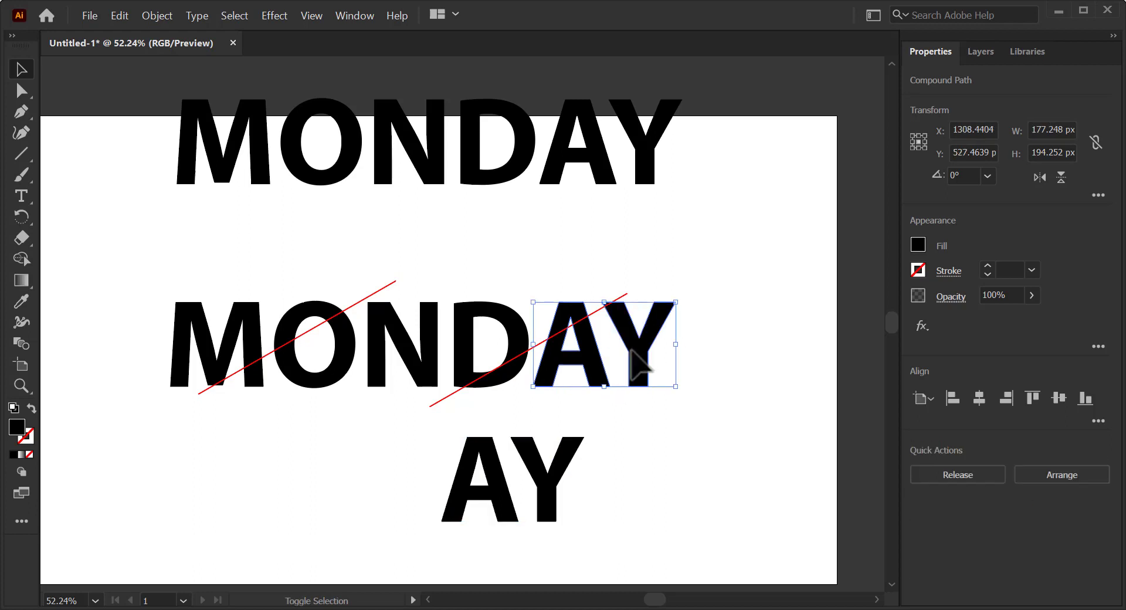
Draw a closed four-sided Pen shape along the two red diagonals, covering the middle section of the outlined word.
click(22, 113)
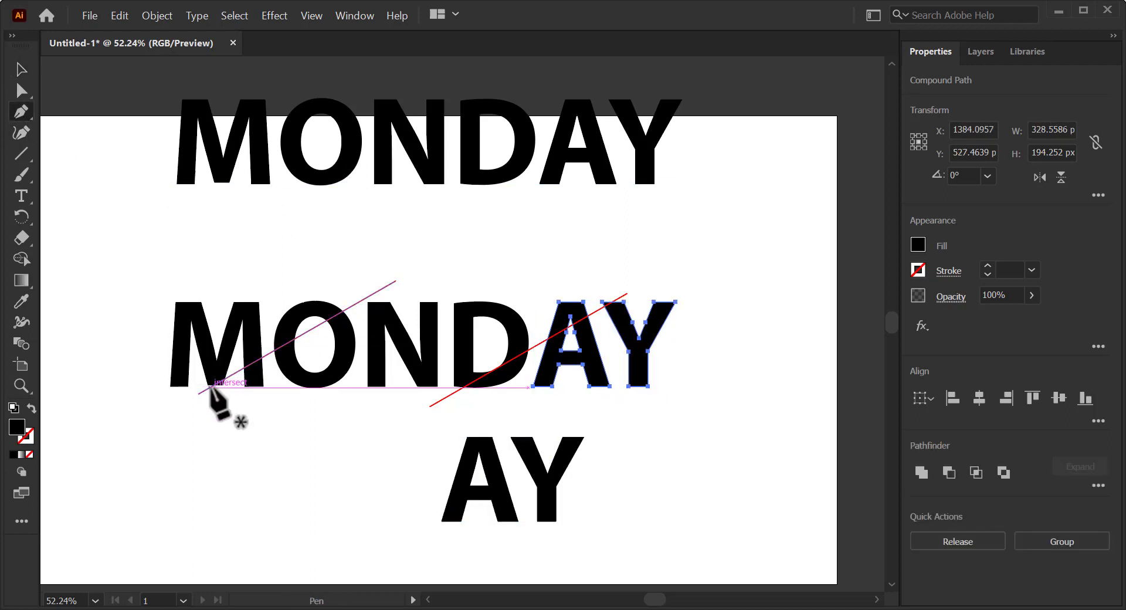
click(193, 395)
click(398, 278)
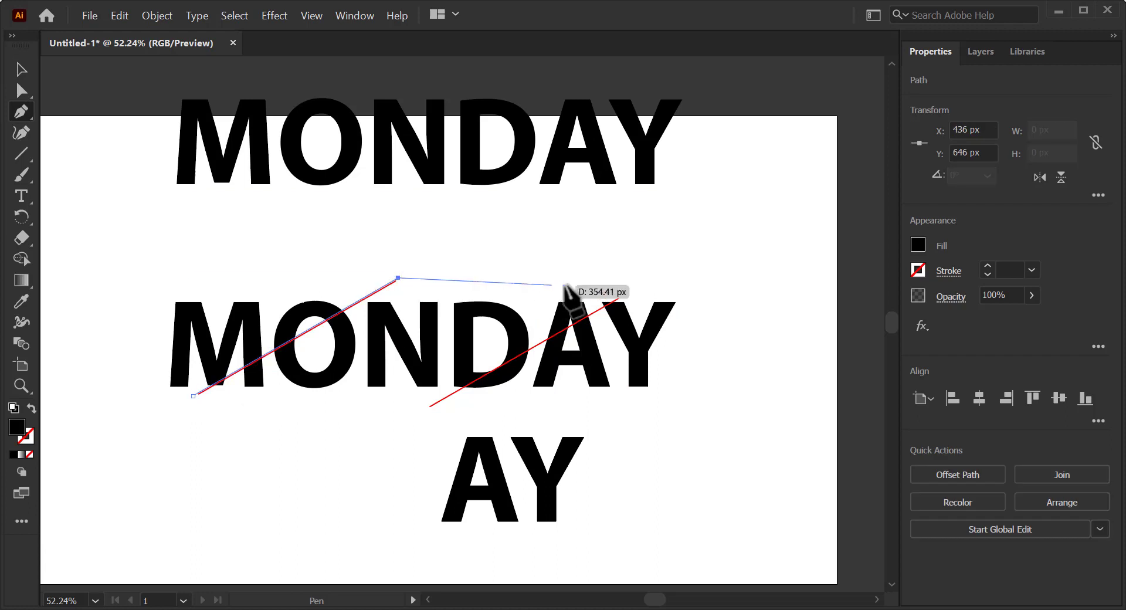
click(644, 282)
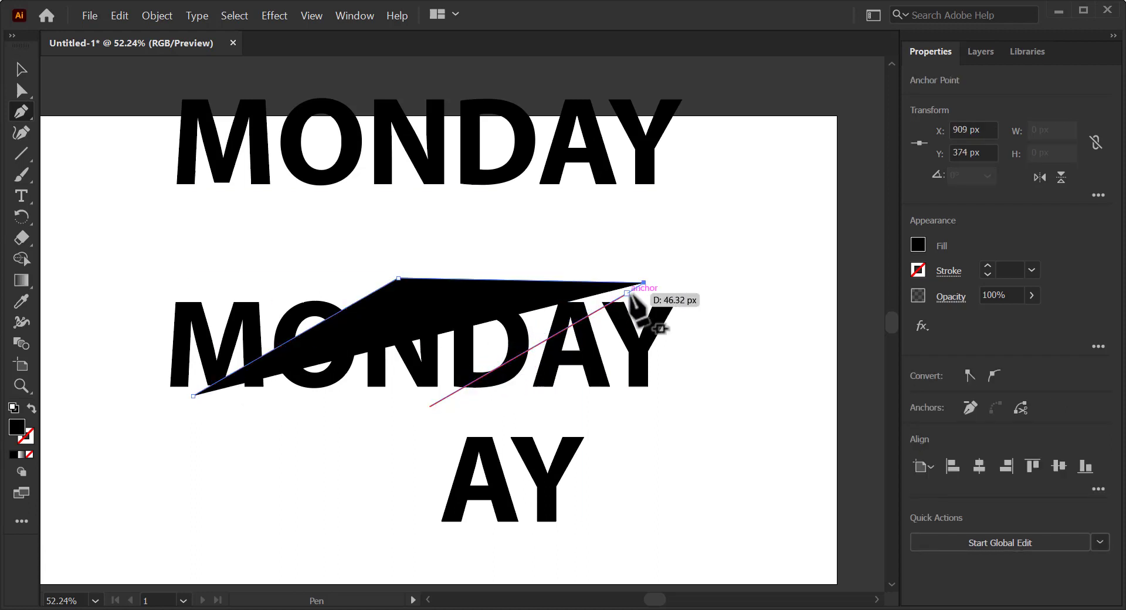
click(626, 292)
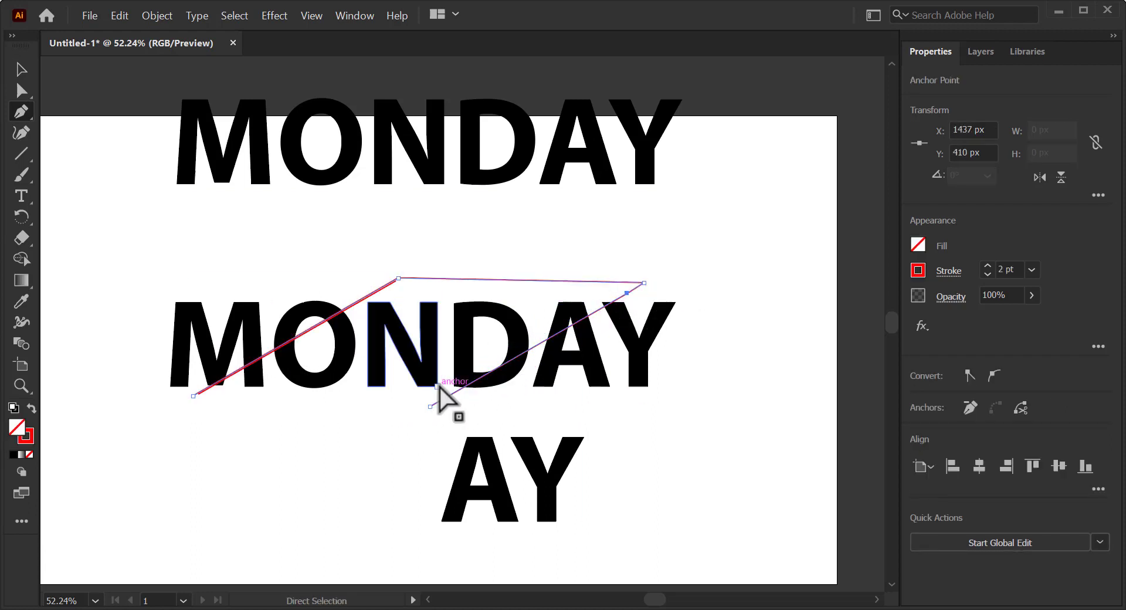
key(ctrl+z)
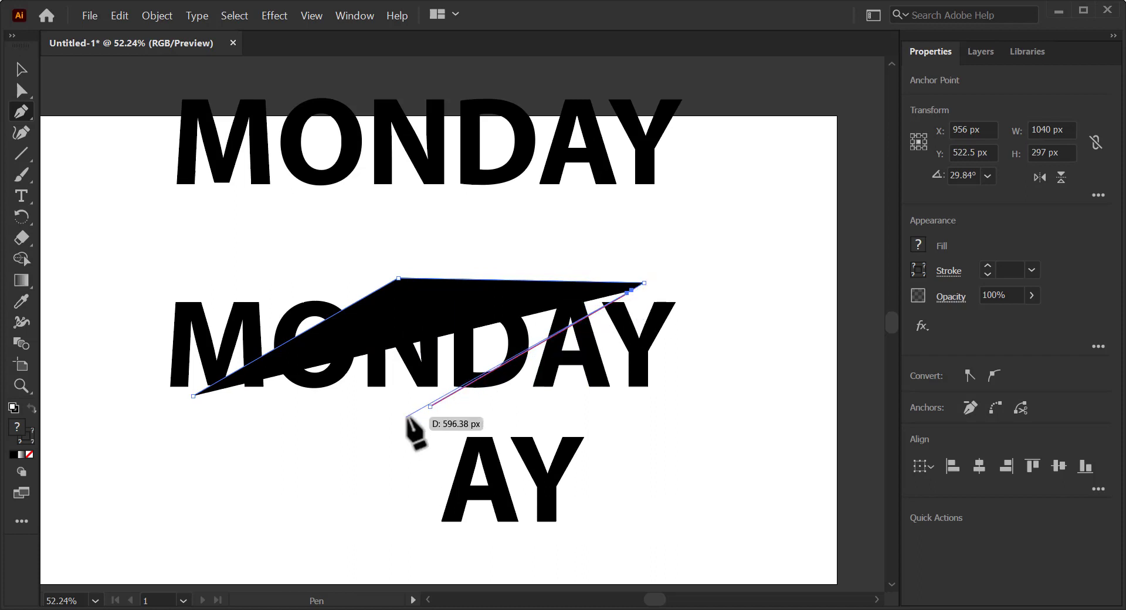
click(413, 416)
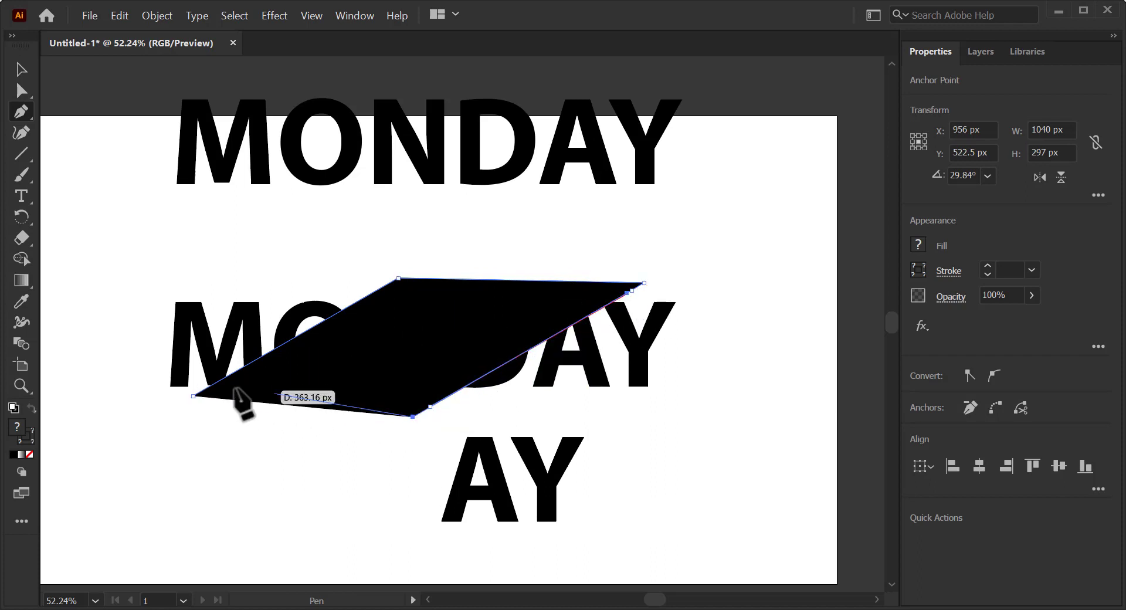
click(21, 69)
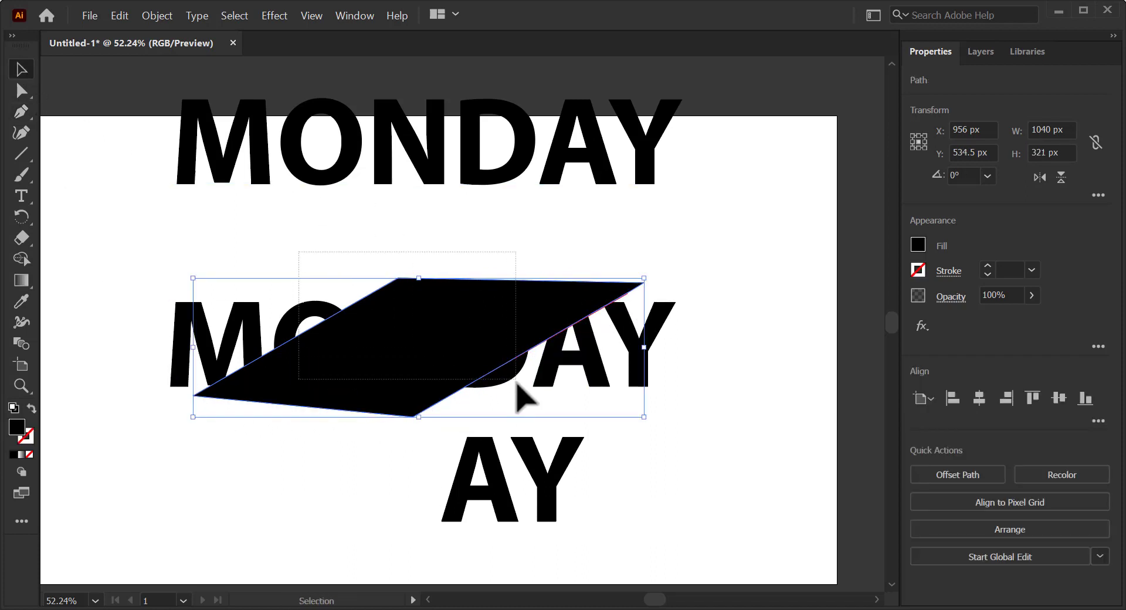
Make a clipping mask from the four-sided shape and the outlined letters beneath it.
drag(516, 381, 519, 396)
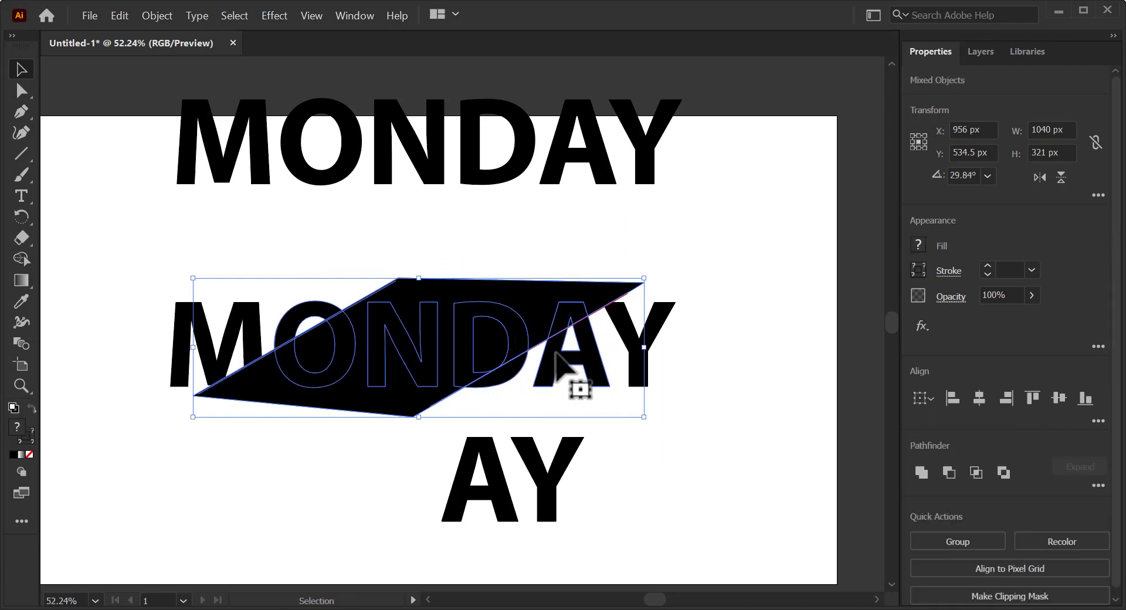
right_click(515, 309)
click(566, 422)
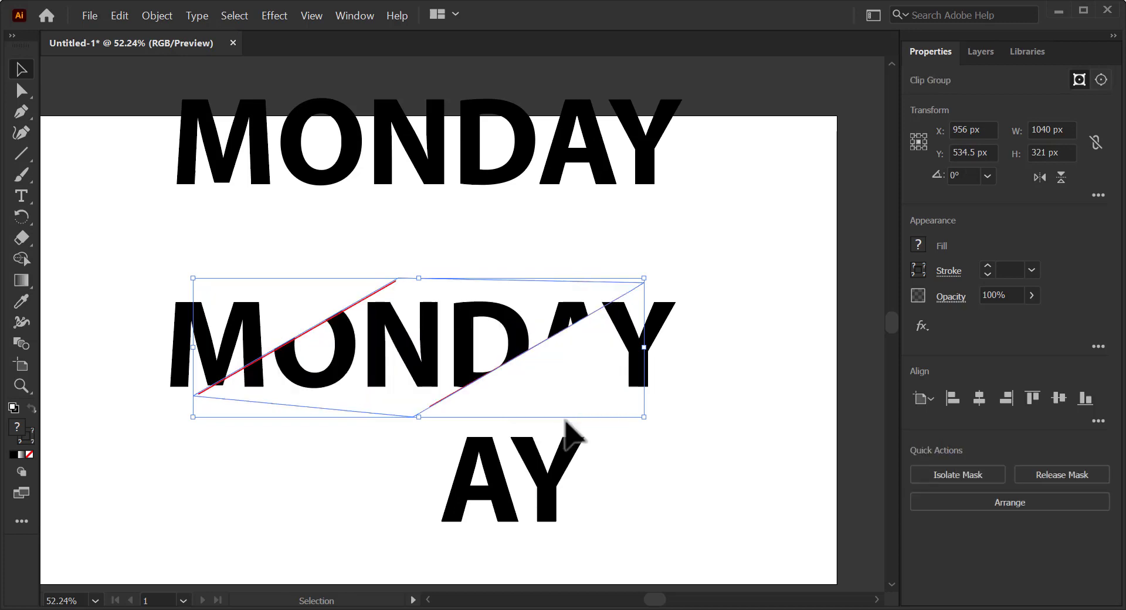
click(670, 447)
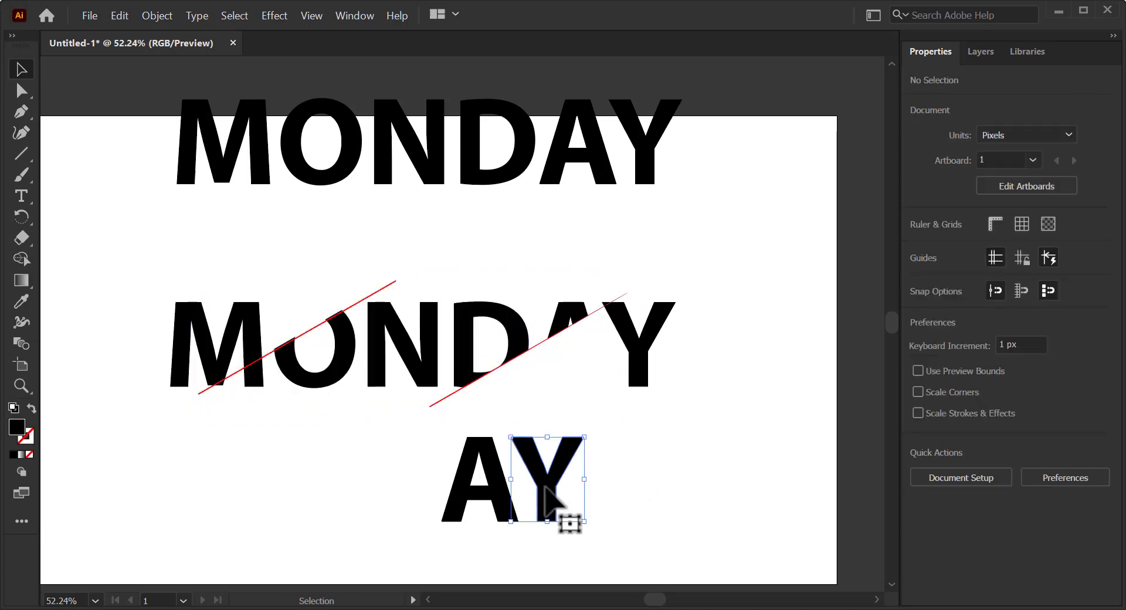
Fill the duplicated A and Y with red and move them onto the end of the clipped word.
click(546, 499)
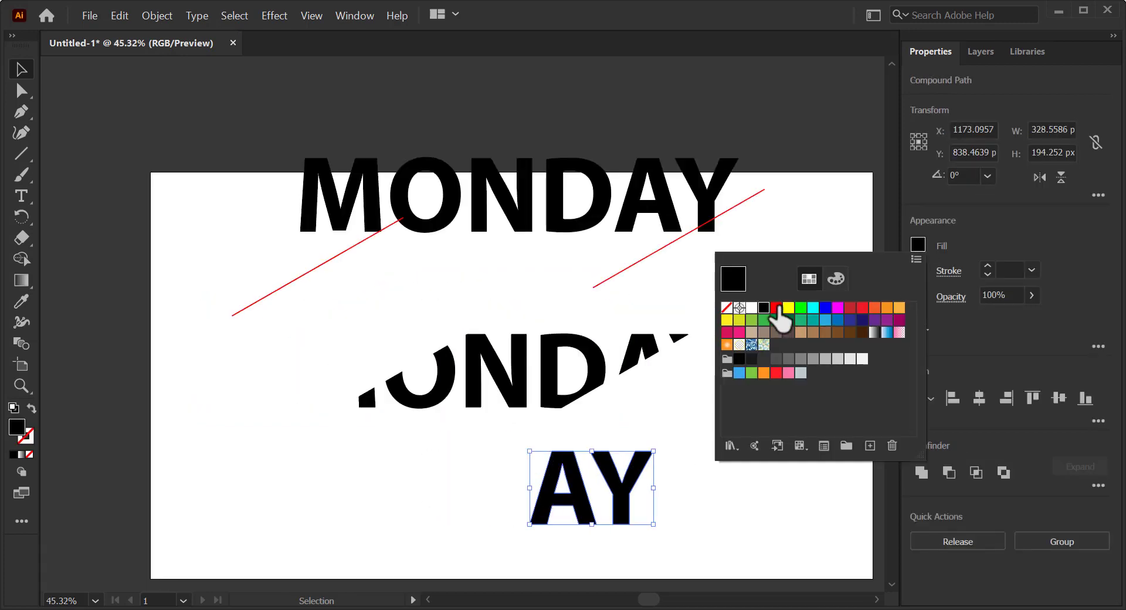
click(773, 308)
click(619, 486)
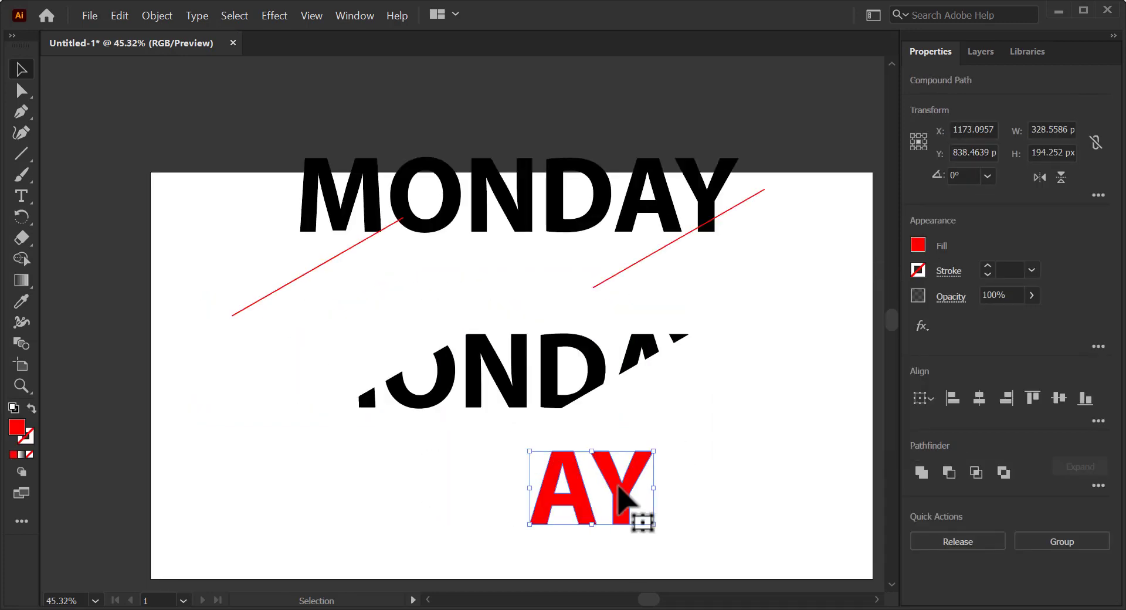
drag(619, 486, 702, 376)
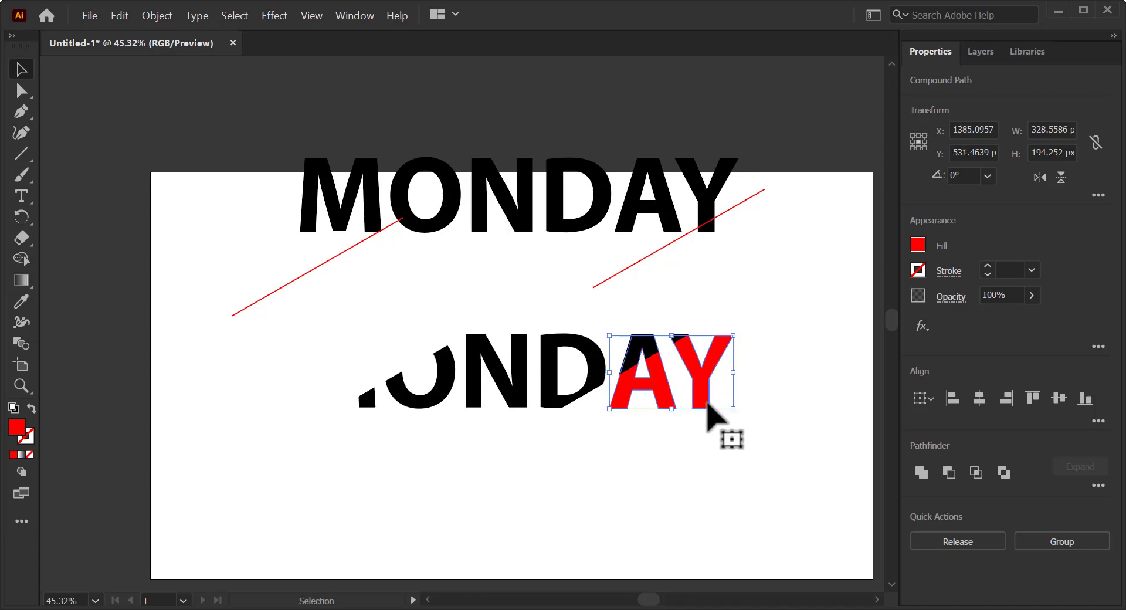
click(748, 460)
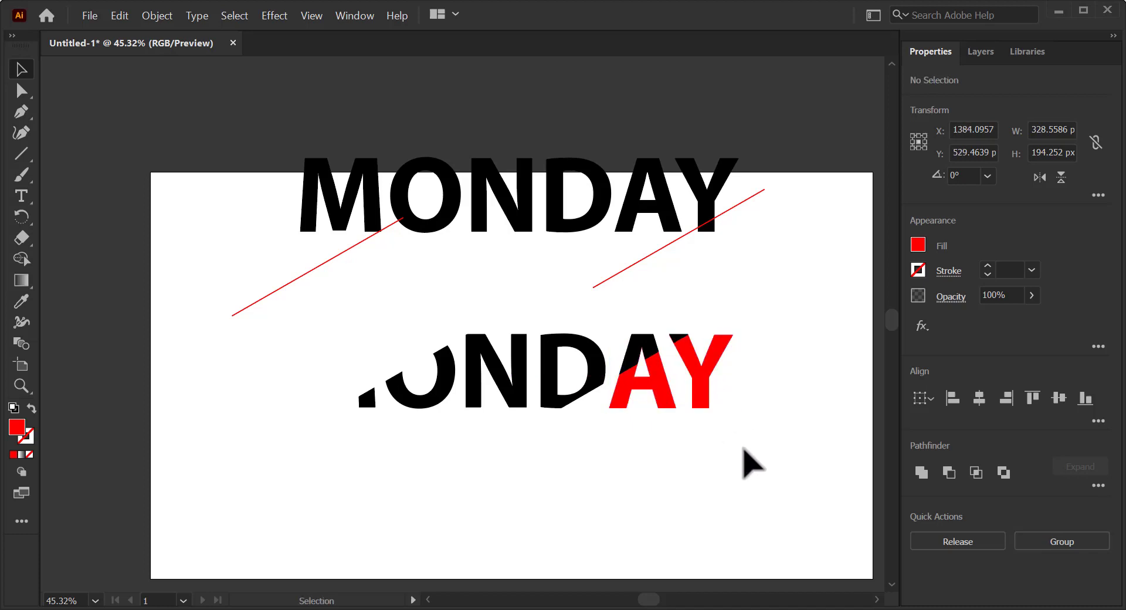
Draw a closed four-sided Pen shape over the lower part of the red A and Y, following the diagonal cut.
click(705, 402)
key(p)
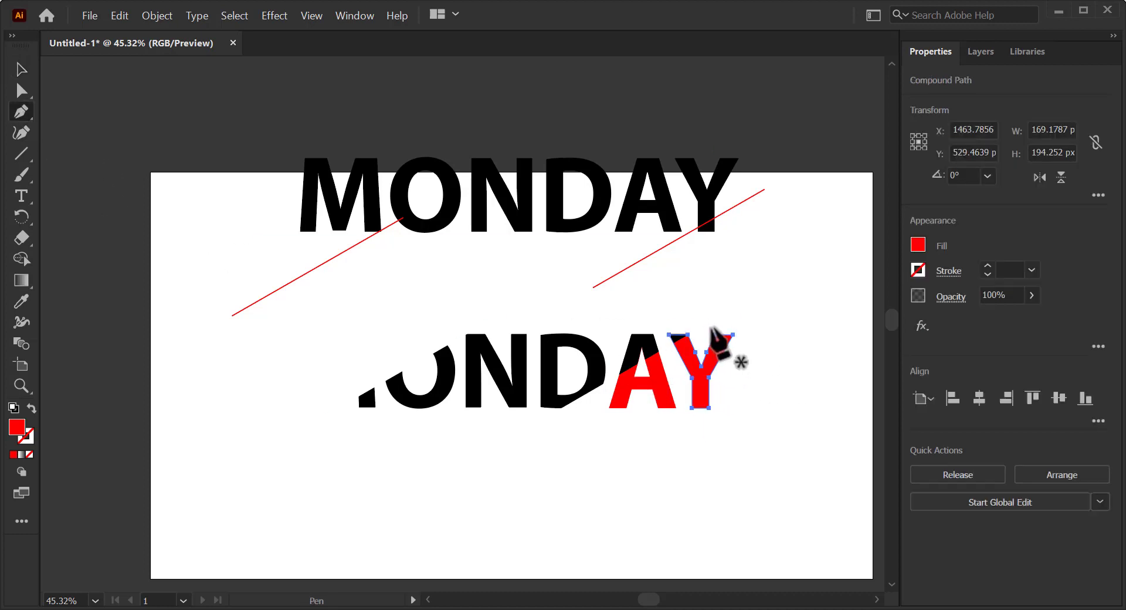
click(709, 324)
click(552, 418)
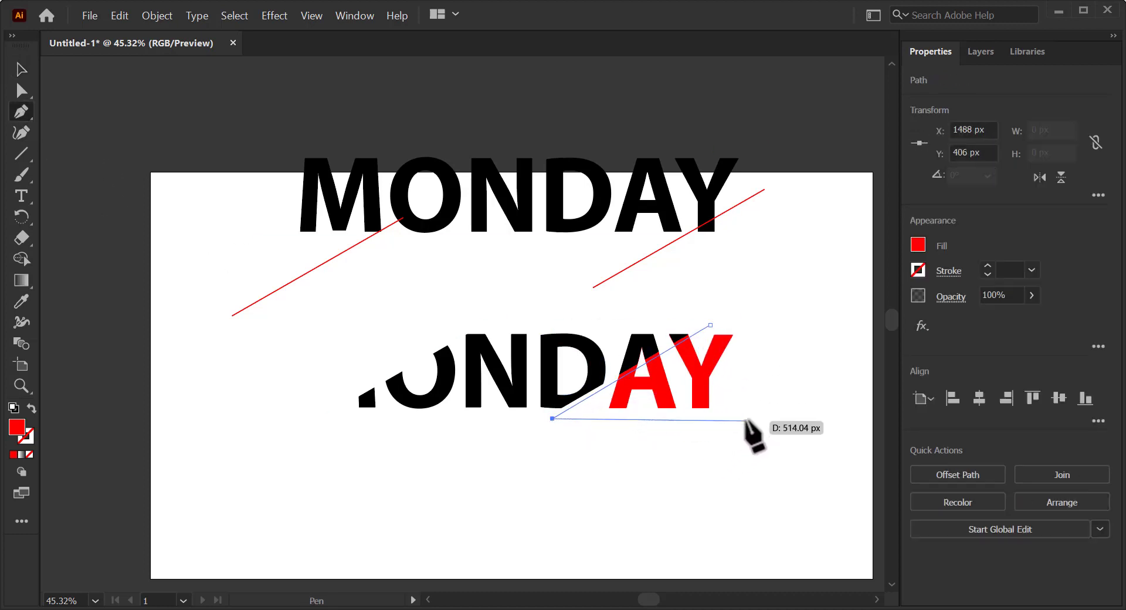
click(747, 420)
click(745, 330)
click(710, 324)
Make a clipping mask from the new shape and the red A and Y.
key(v)
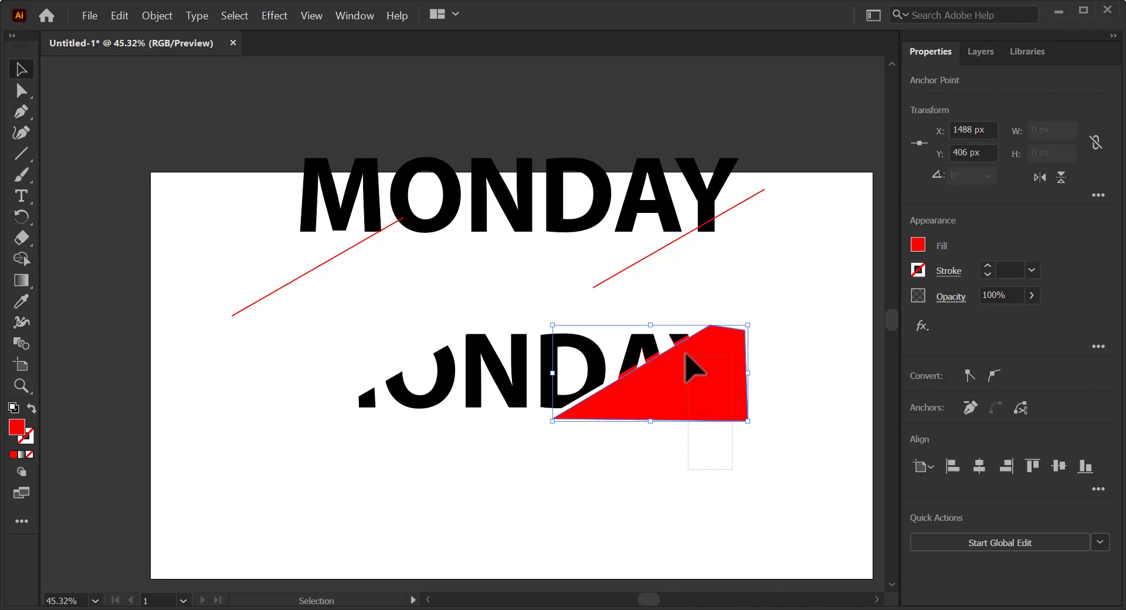
right_click(664, 399)
click(734, 500)
click(689, 409)
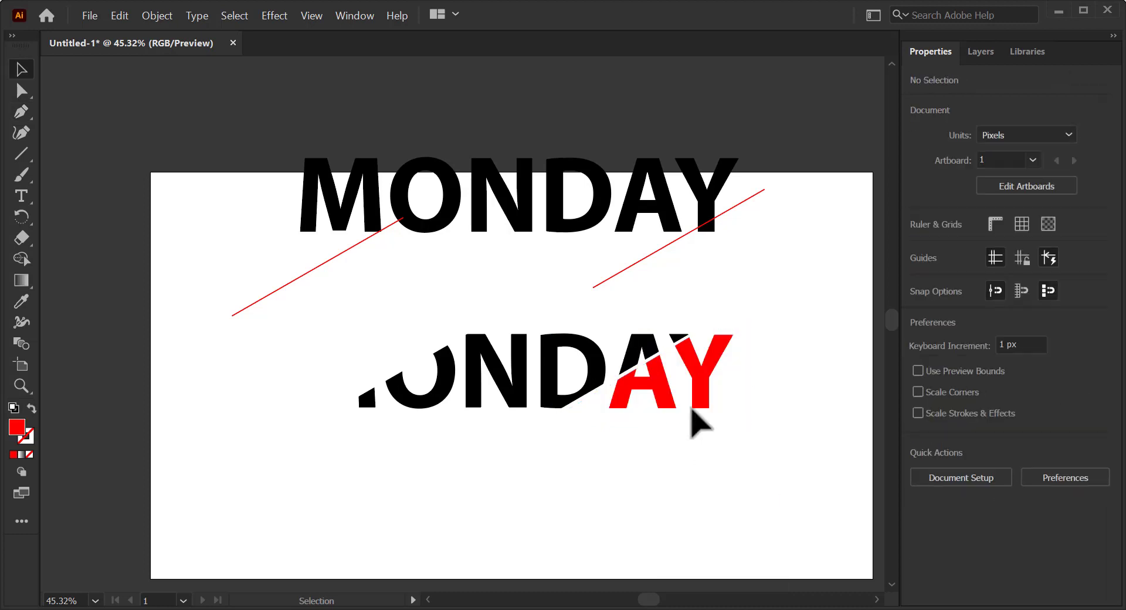
Nudge the clipped red AY piece about 10 px down and 10 px to the right to widen the diagonal gap.
click(702, 384)
click(723, 410)
click(713, 406)
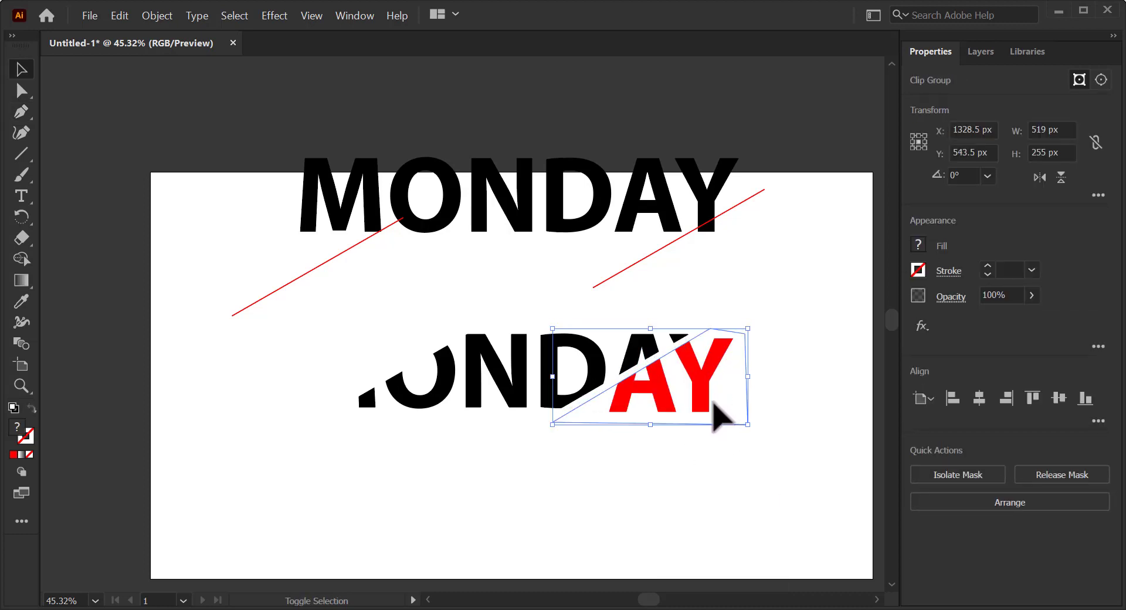
key(shift+Right)
key(shift+Down)
click(711, 482)
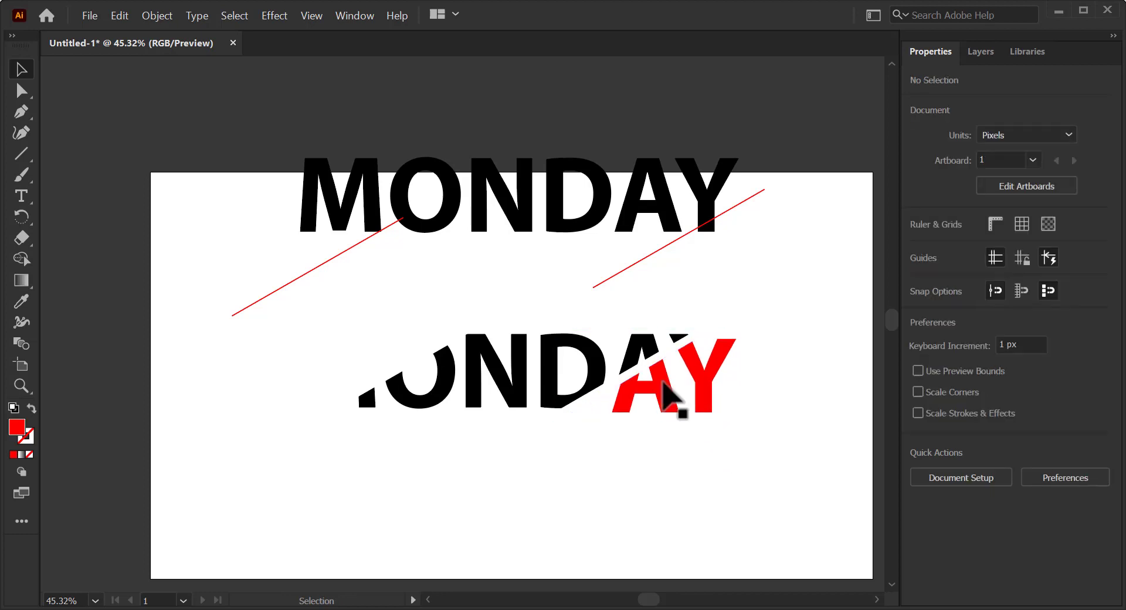
Delete both red diagonal guide lines.
click(634, 269)
key(Delete)
click(320, 263)
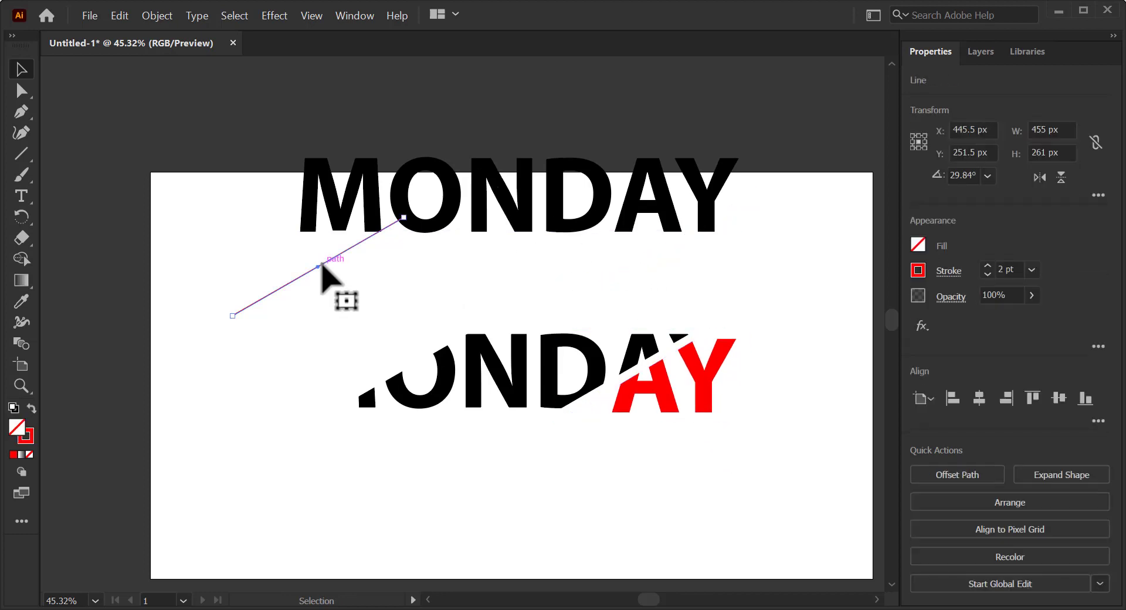
key(Delete)
Fill the spare full MONDAY text with yellow-green and align it over the clipped word.
drag(346, 225, 343, 269)
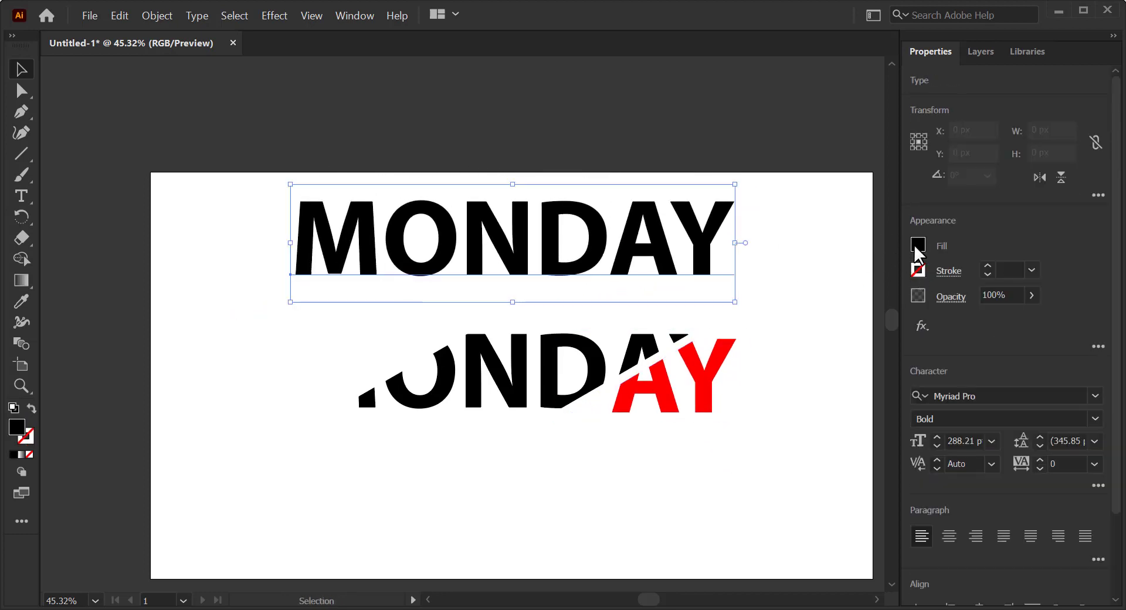
click(918, 245)
click(780, 307)
drag(514, 259, 529, 386)
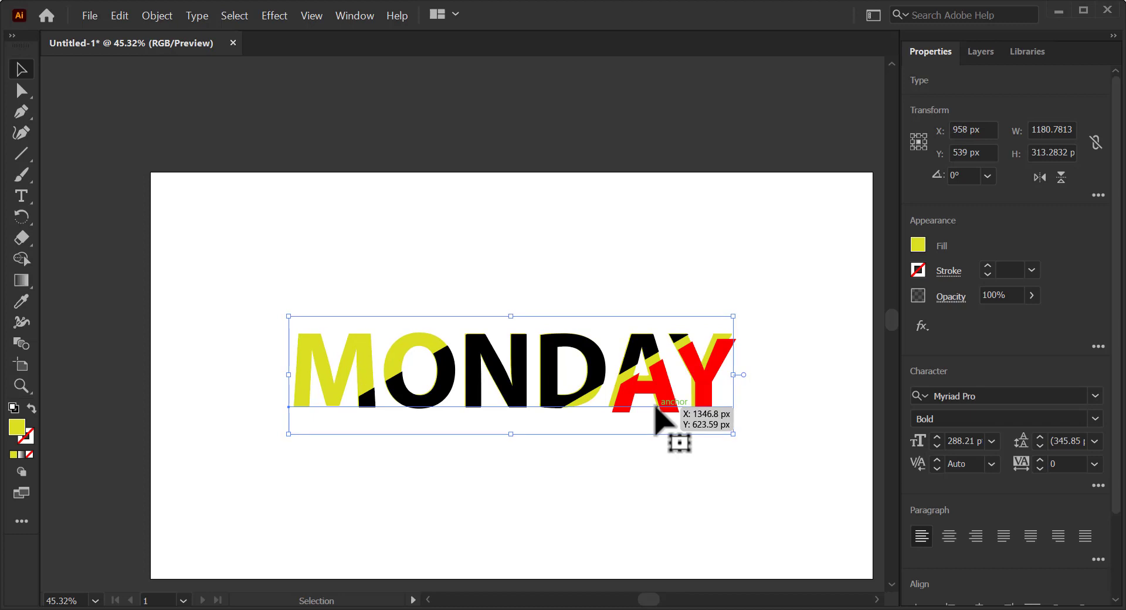
click(485, 472)
Draw a closed four-sided Pen shape over the upper part of the M and O, following the first diagonal cut.
click(21, 115)
click(308, 424)
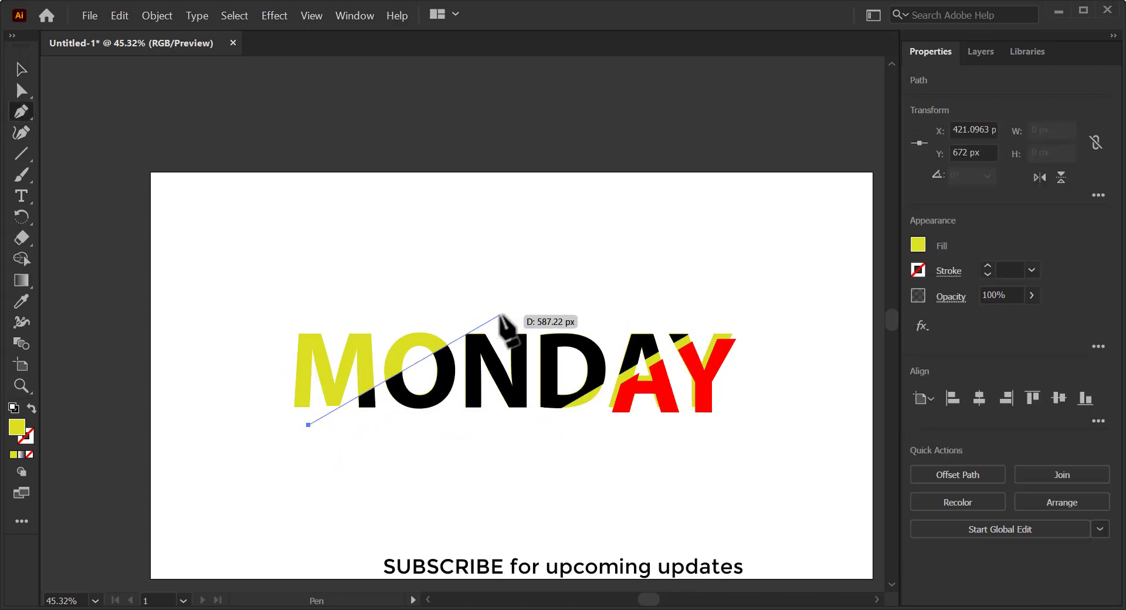
click(501, 315)
click(275, 322)
click(270, 416)
click(308, 424)
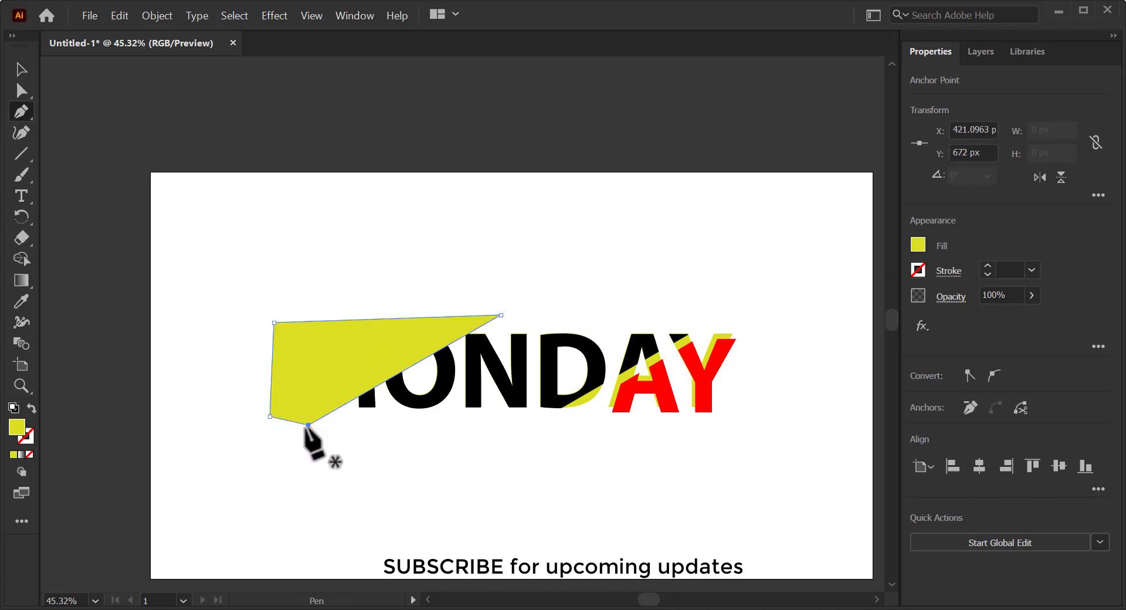
Show the artwork as outlines and select the yellow-green MONDAY text hidden beneath the new Pen shape.
key(v)
drag(226, 322, 343, 359)
click(221, 363)
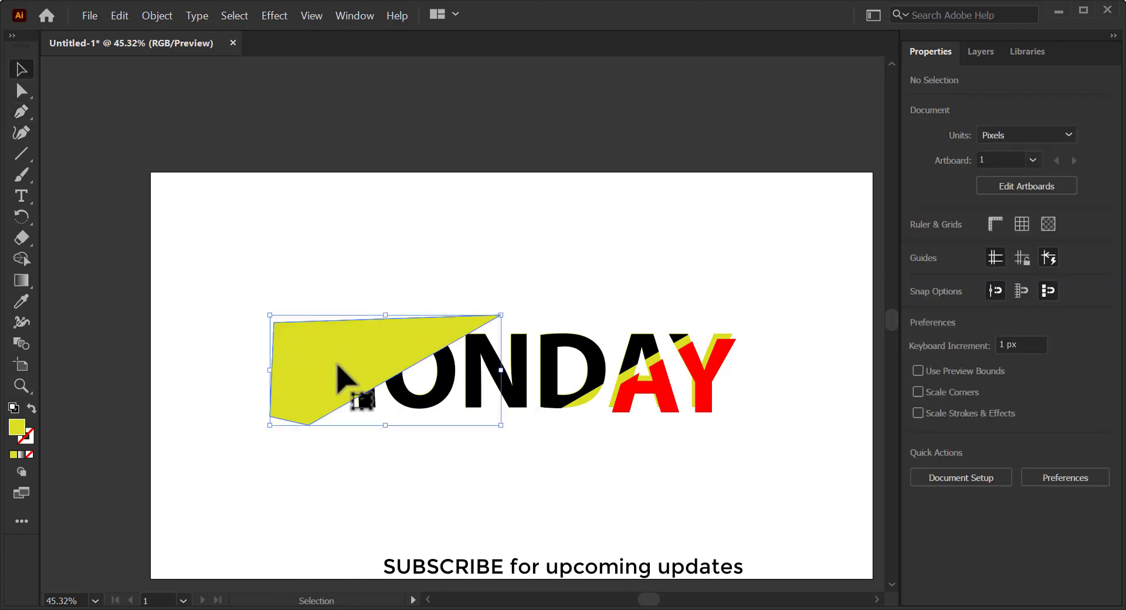
click(364, 388)
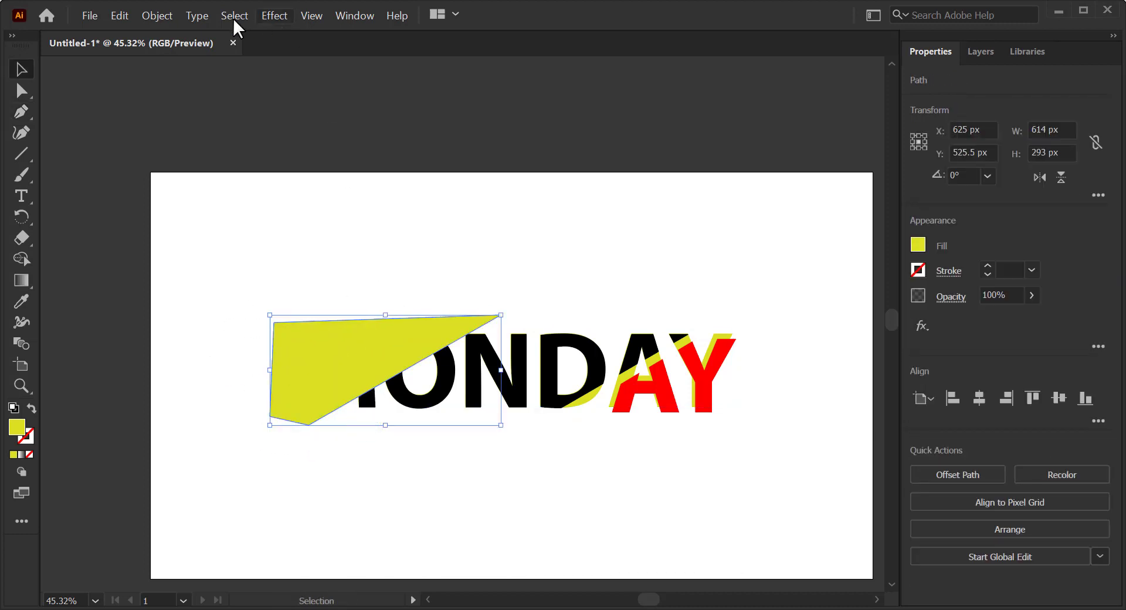
click(311, 16)
click(325, 34)
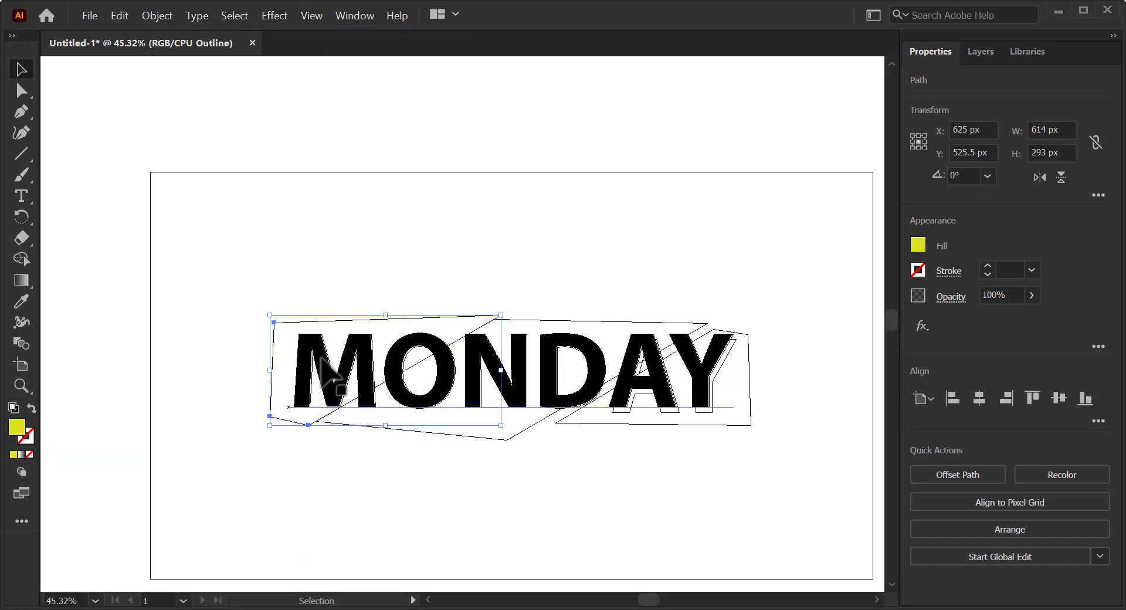
click(270, 299)
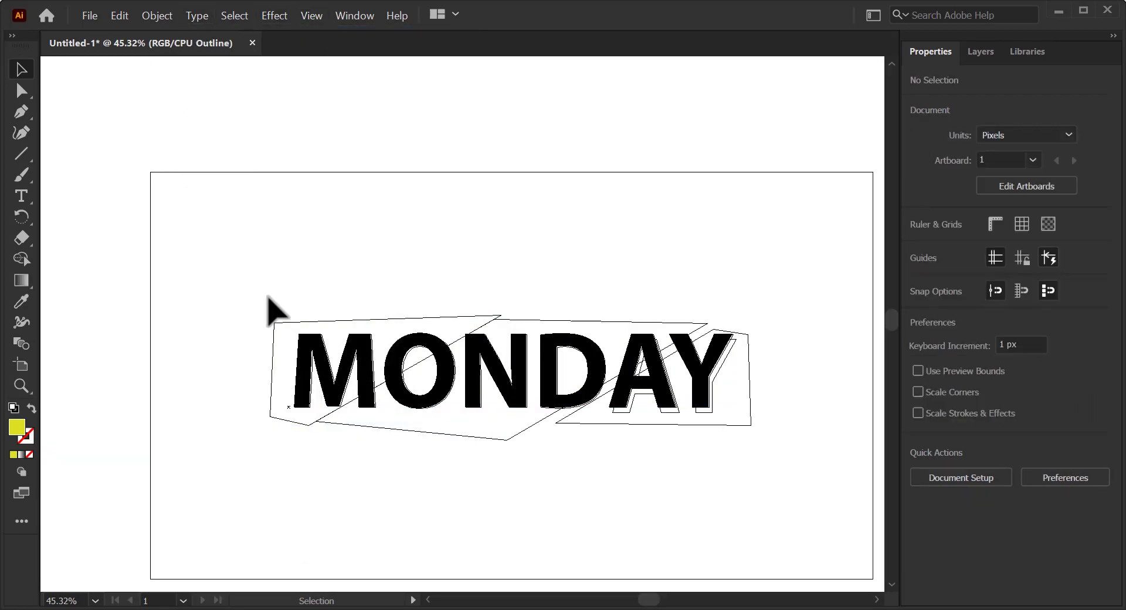
double_click(329, 374)
click(21, 66)
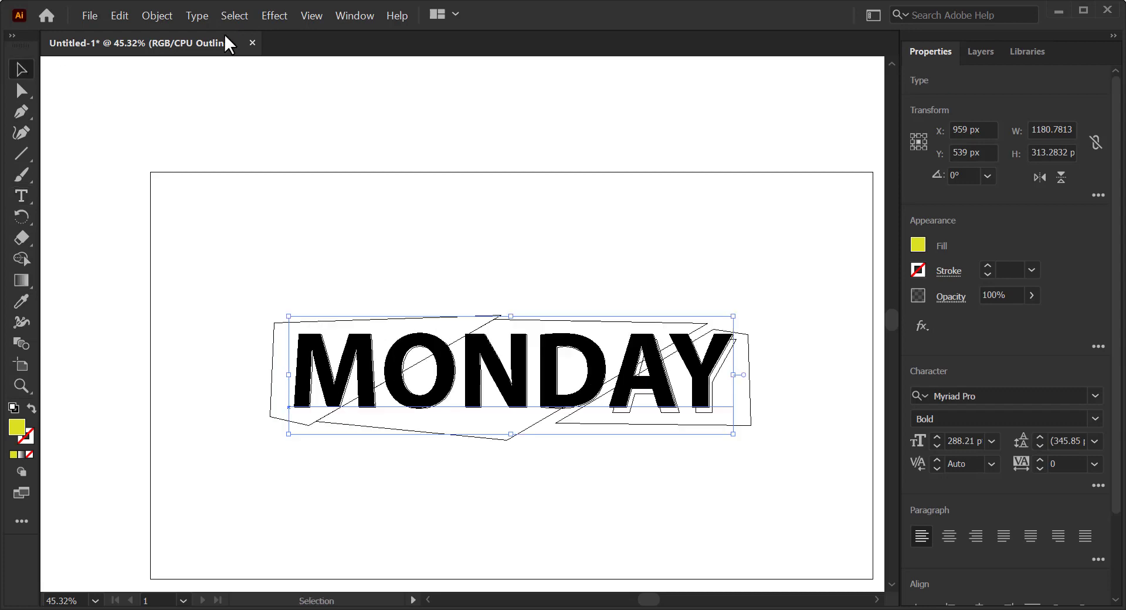
Return to the normal preview and move the yellow-green text and its Pen shape clear above the black word.
click(275, 16)
click(322, 42)
click(274, 214)
drag(354, 333, 312, 237)
click(364, 376)
drag(364, 376, 322, 276)
Make a clipping mask from the yellow-green text and the Pen shape.
drag(155, 218, 387, 264)
right_click(397, 251)
click(439, 352)
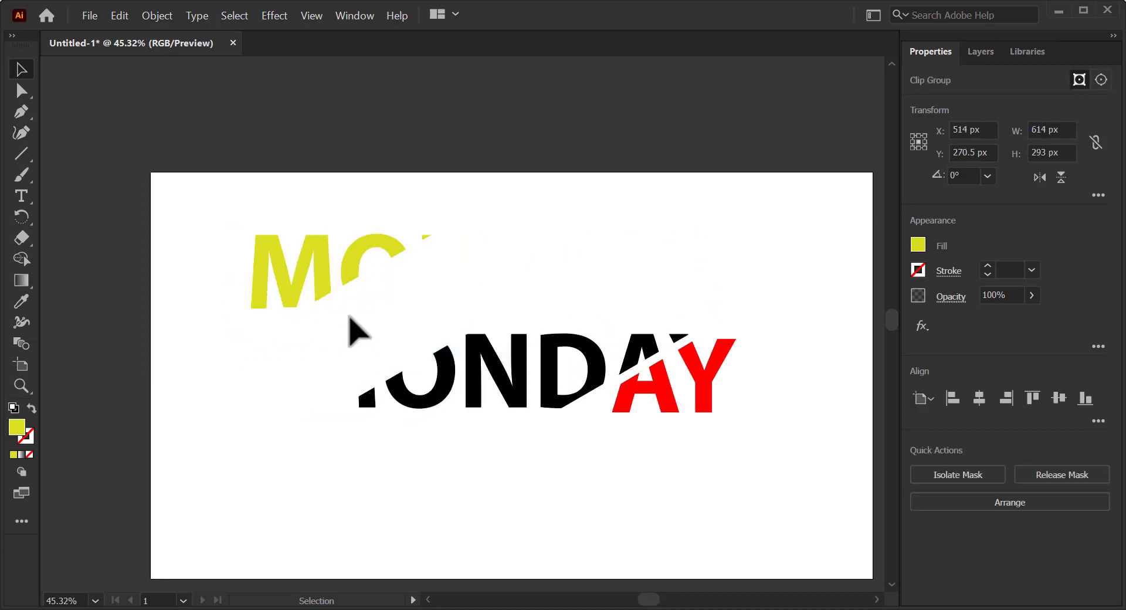
Isolate the new clip group and shift the text inside its mask about 15 px right and 19 px down.
click(395, 276)
double_click(395, 276)
click(397, 258)
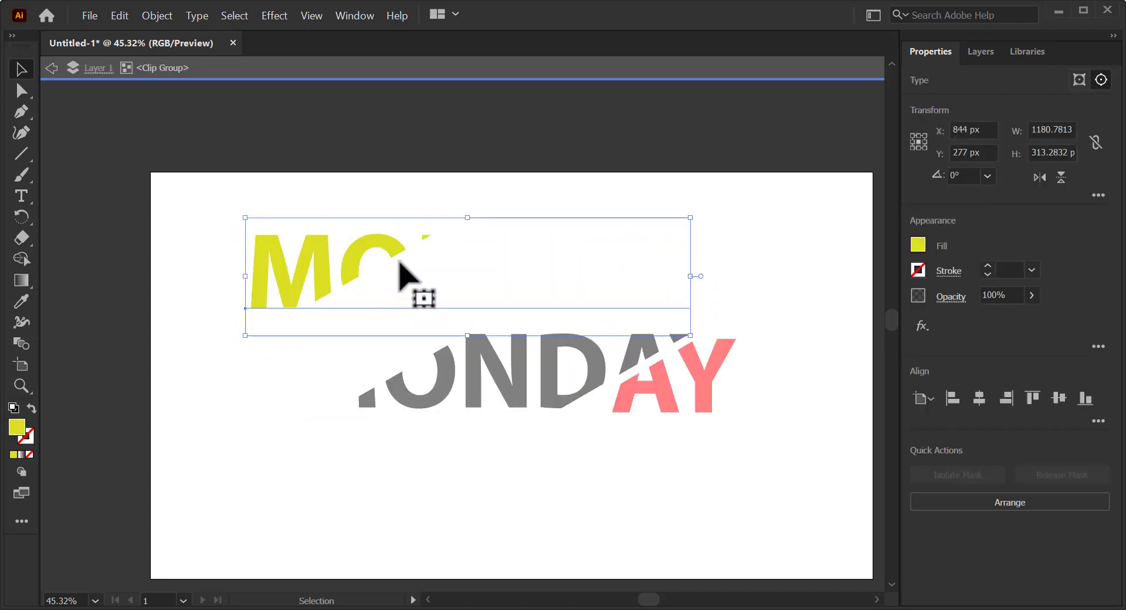
drag(397, 244, 403, 251)
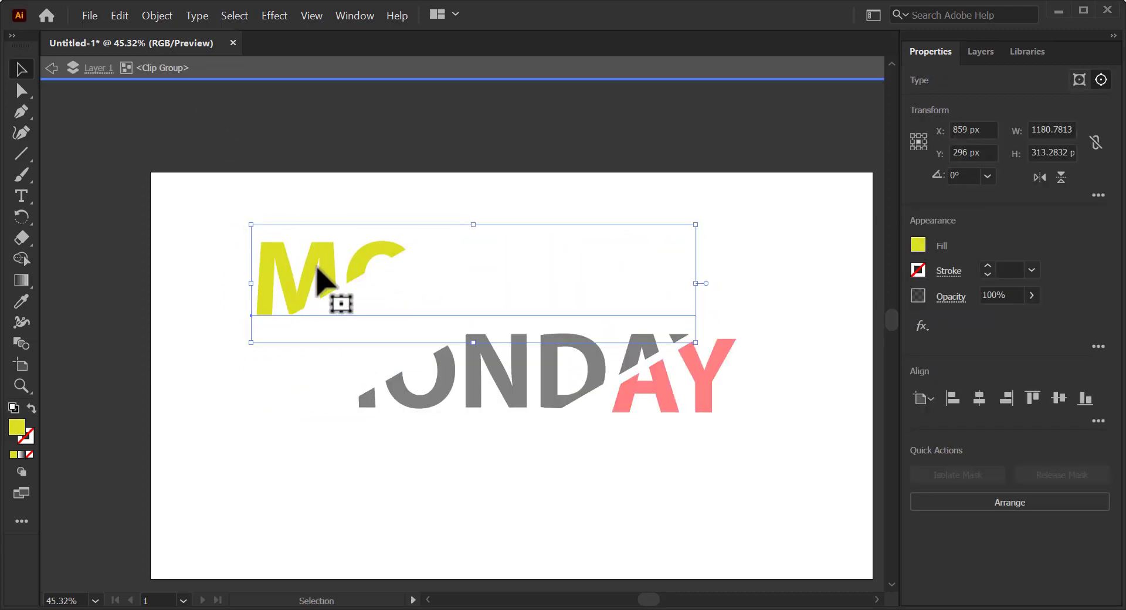
Move the clipped yellow-green MO piece back beside the black letters and leave isolation mode.
mouse_move(317, 268)
mouse_down()
mouse_move(301, 264)
mouse_move(304, 340)
mouse_up()
click(52, 68)
click(52, 68)
Draw a thin yellow-green rectangle about 492 by 8 px, rotate it about 29°, and place it along the MO piece's diagonal edge.
key(m)
mouse_move(294, 431)
mouse_down()
mouse_move(477, 438)
mouse_move(477, 409)
mouse_move(420, 423)
mouse_move(386, 352)
mouse_move(415, 334)
mouse_up()
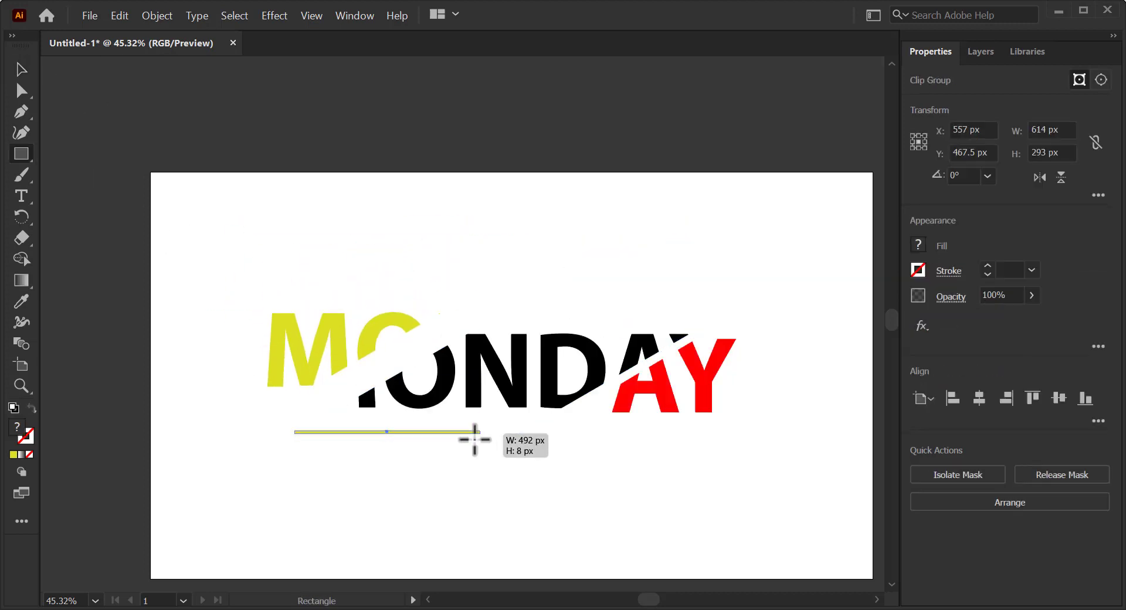
key(v)
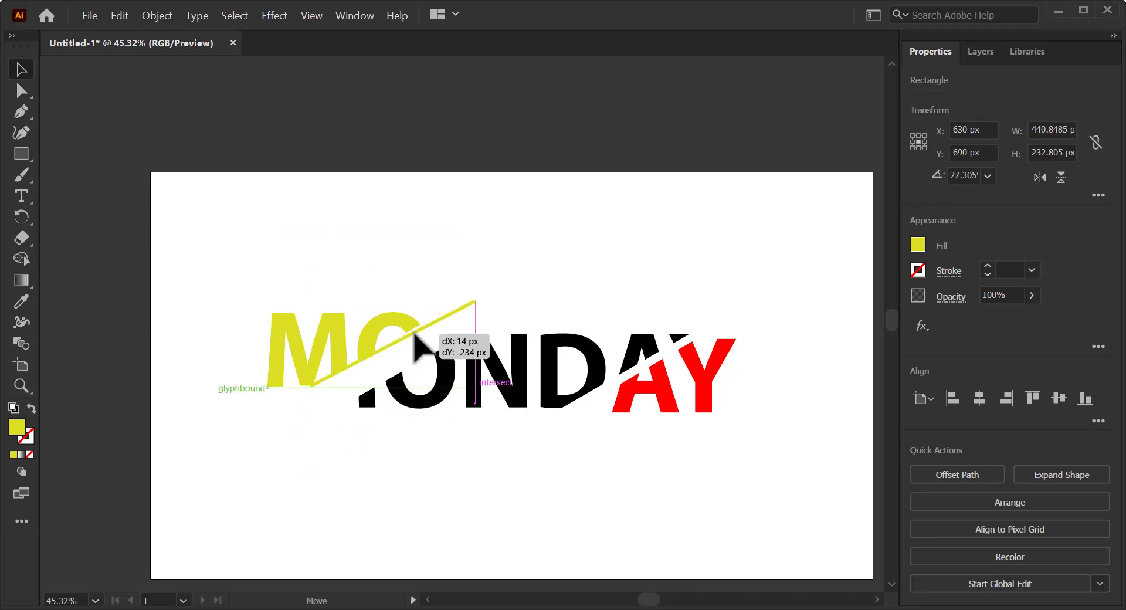
drag(414, 333, 415, 332)
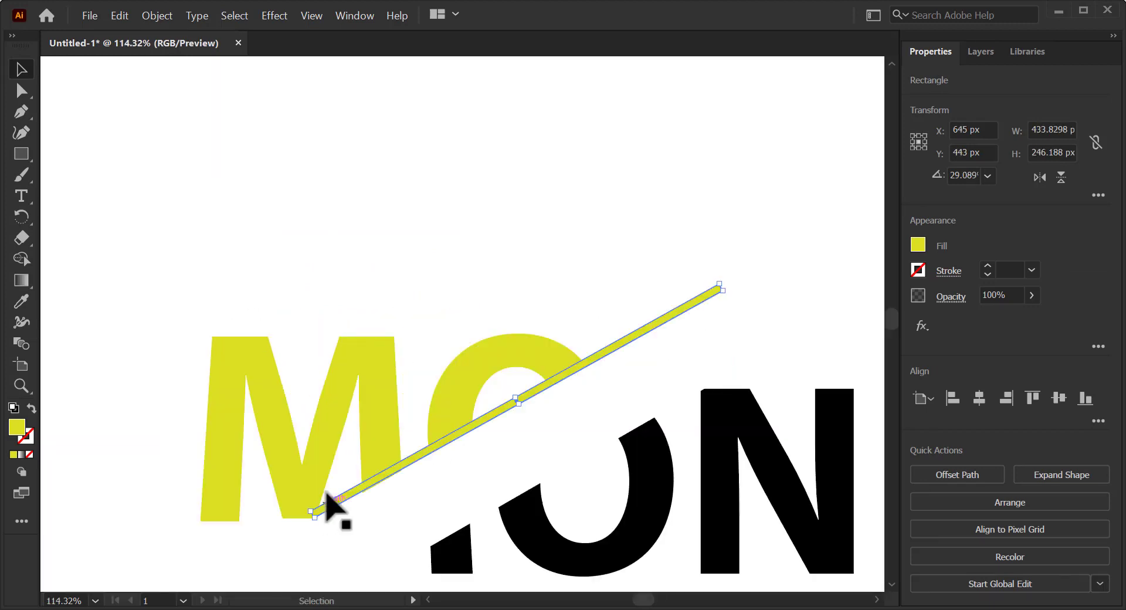
Duplicate the diagonal bar above the word and move the grouped MO piece and bar right and down, closer to the black letters.
key(ctrl+space)
drag(294, 495, 487, 512)
drag(488, 512, 508, 294)
mouse_move(511, 374)
mouse_down()
mouse_move(571, 413)
mouse_move(513, 369)
mouse_up()
click(515, 382)
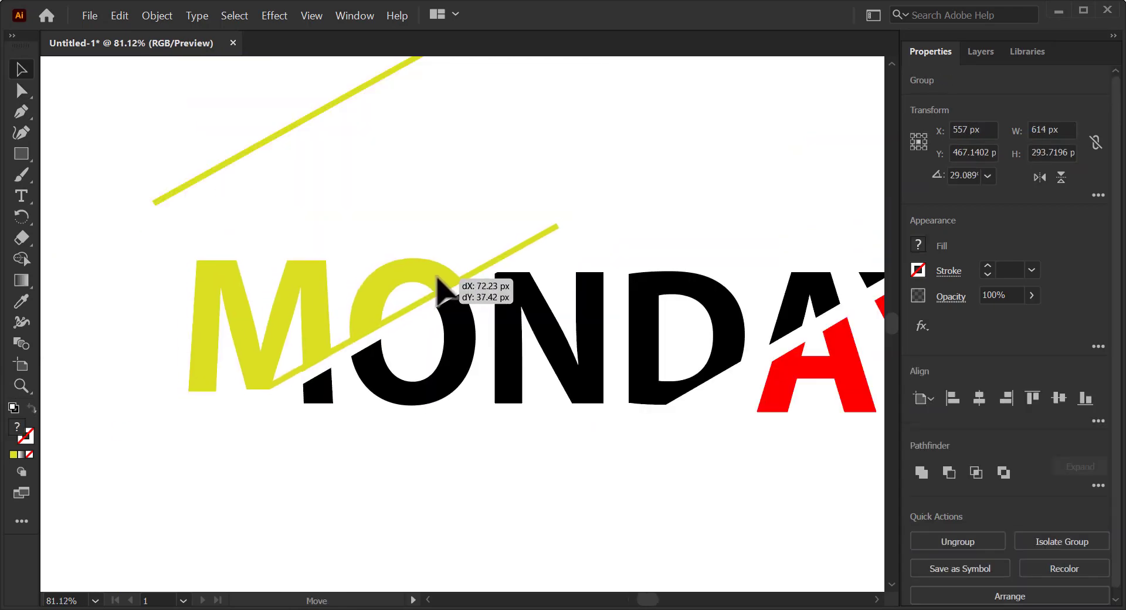
drag(440, 282, 446, 296)
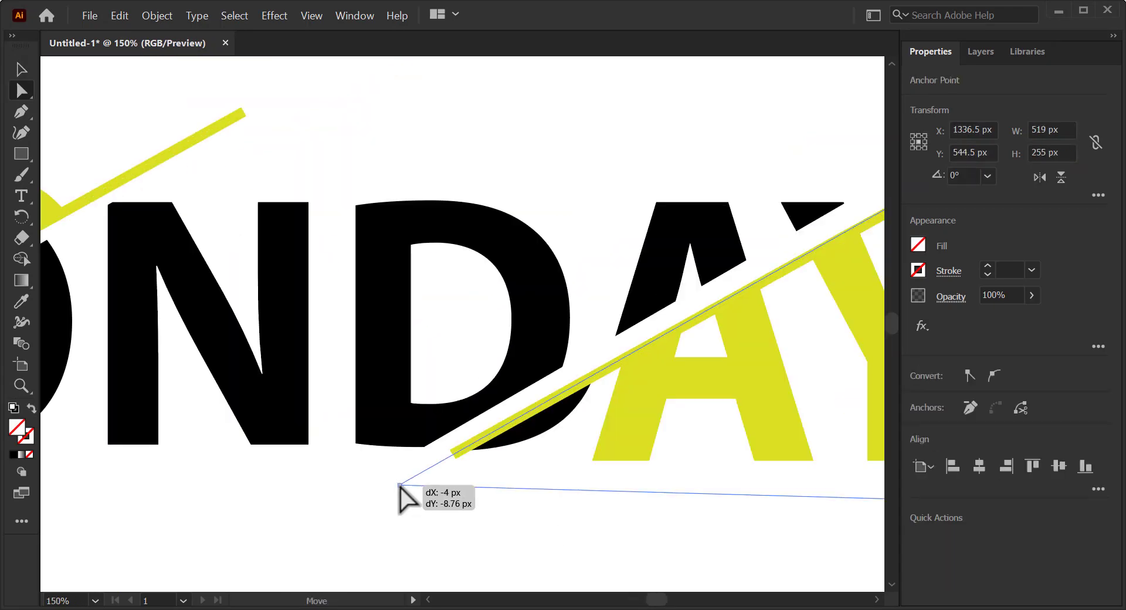
Move the lower-left anchor of the AY clipping shape about 4 px left and 9 px up, in line with the diagonal bar.
drag(402, 490, 400, 485)
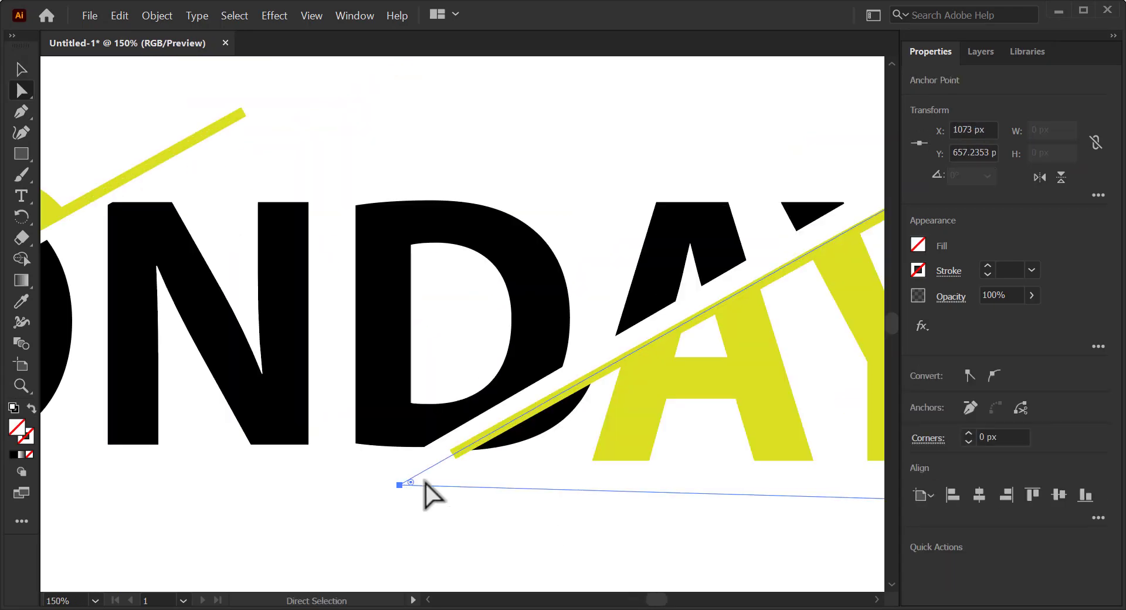
key(v)
key(ctrl+space)
mouse_move(668, 447)
mouse_down()
mouse_move(681, 467)
mouse_move(667, 457)
mouse_up()
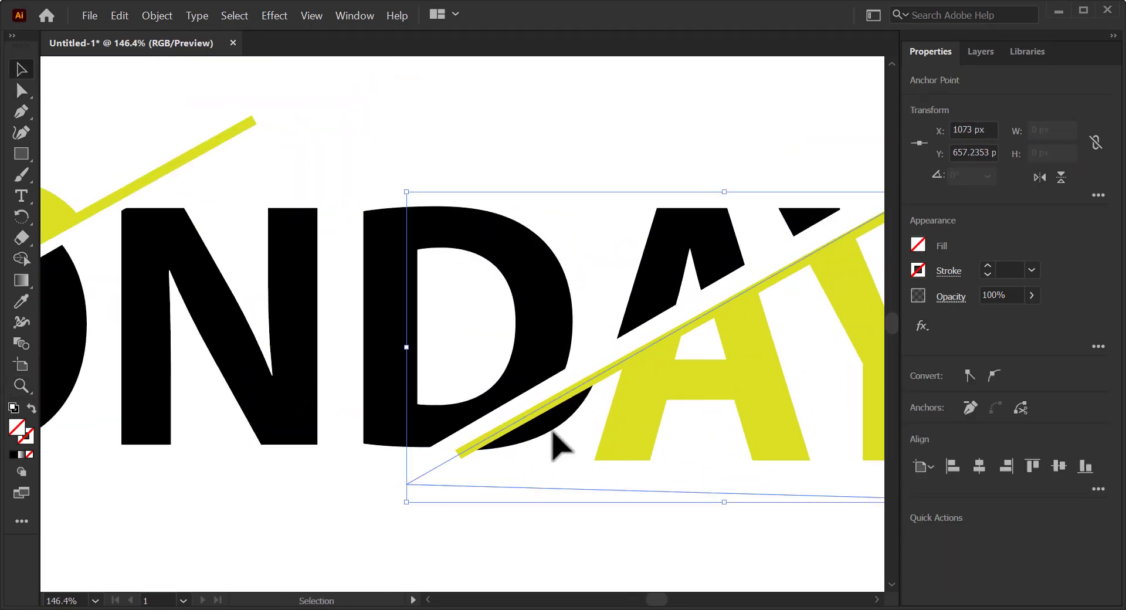
Isolate the D inside the lower clip group and nudge it 8 px down.
double_click(548, 430)
double_click(549, 430)
click(553, 430)
key(Down)
key(Down)
key(Down)
key(Down)
key(Down)
key(Down)
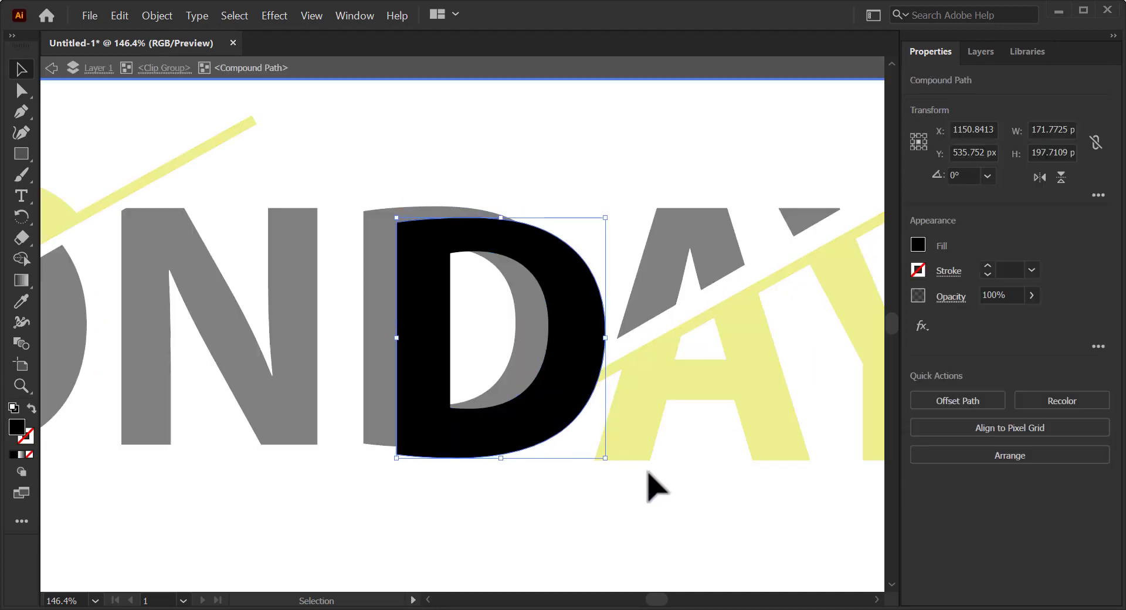
key(Down)
key(Down)
Fill the isolated D with yellow-green and leave isolation mode.
click(917, 245)
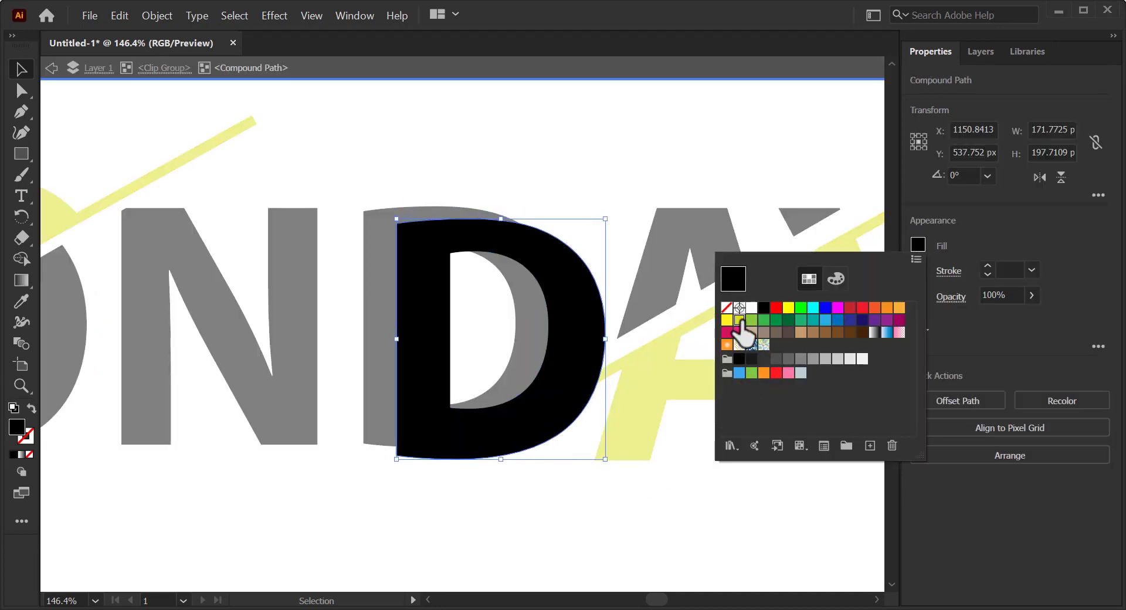
click(739, 319)
double_click(64, 87)
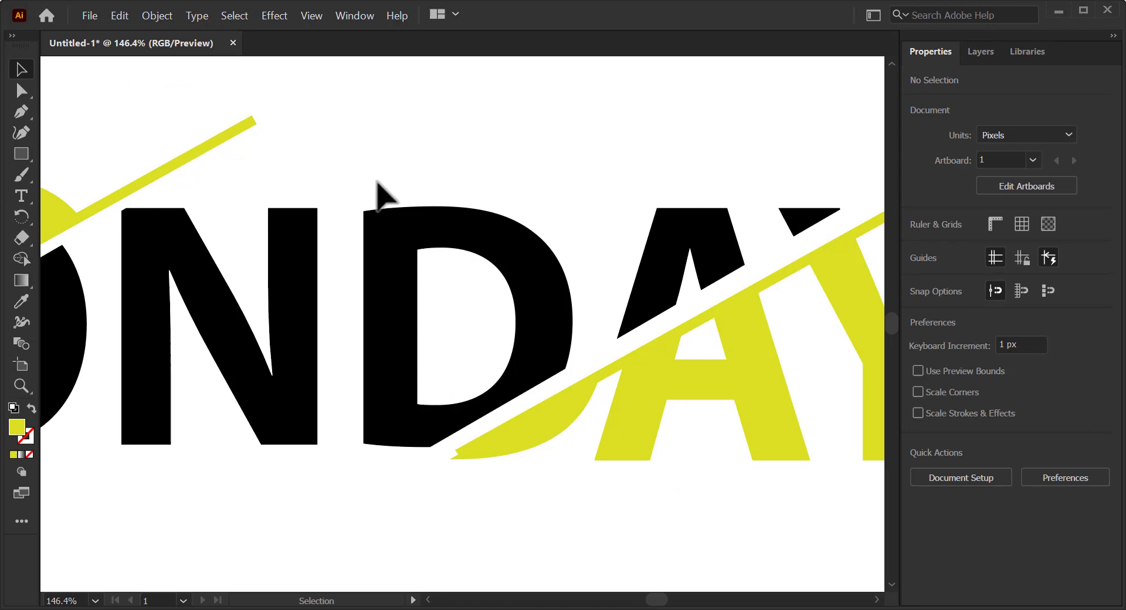
Shift the second diagonal bar slightly left so it covers the cut edge of the D and AY piece.
click(598, 379)
drag(601, 379, 595, 379)
click(478, 485)
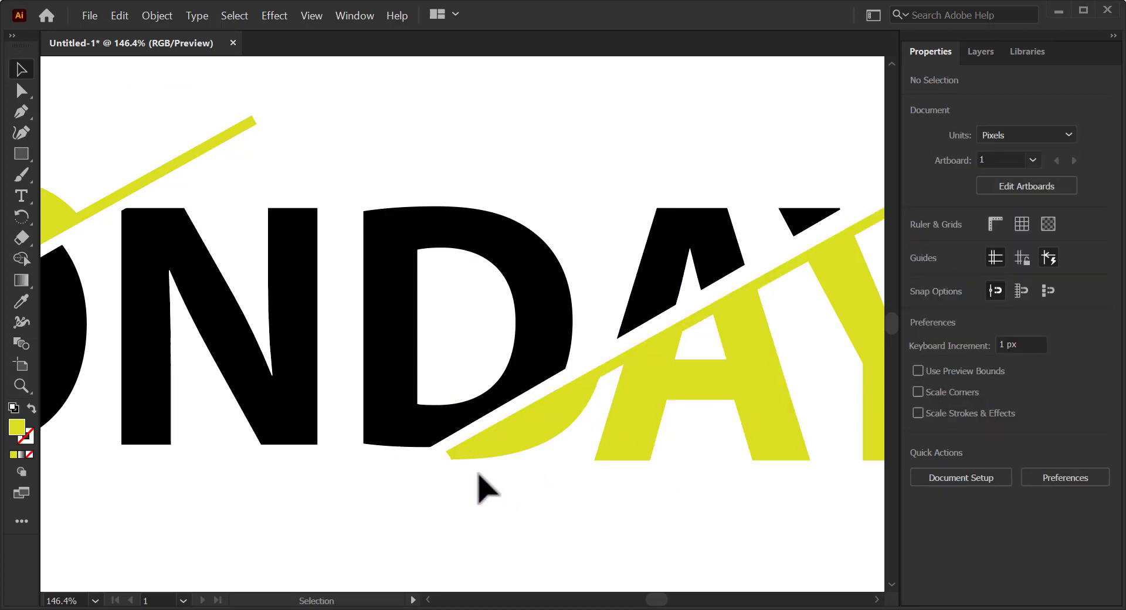
Group all the pieces and diagonal bars of the MONDAY artwork.
key(ctrl+space)
drag(433, 445, 567, 505)
key(ctrl+space)
drag(659, 533, 443, 476)
click(433, 506)
key(space)
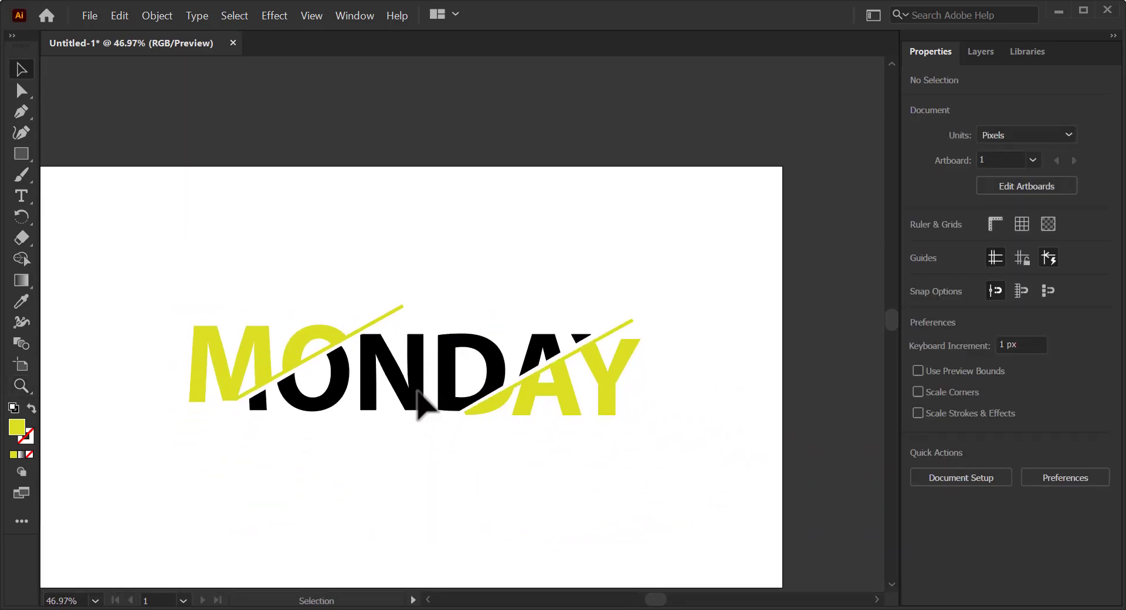
drag(173, 282, 675, 486)
click(170, 18)
click(170, 75)
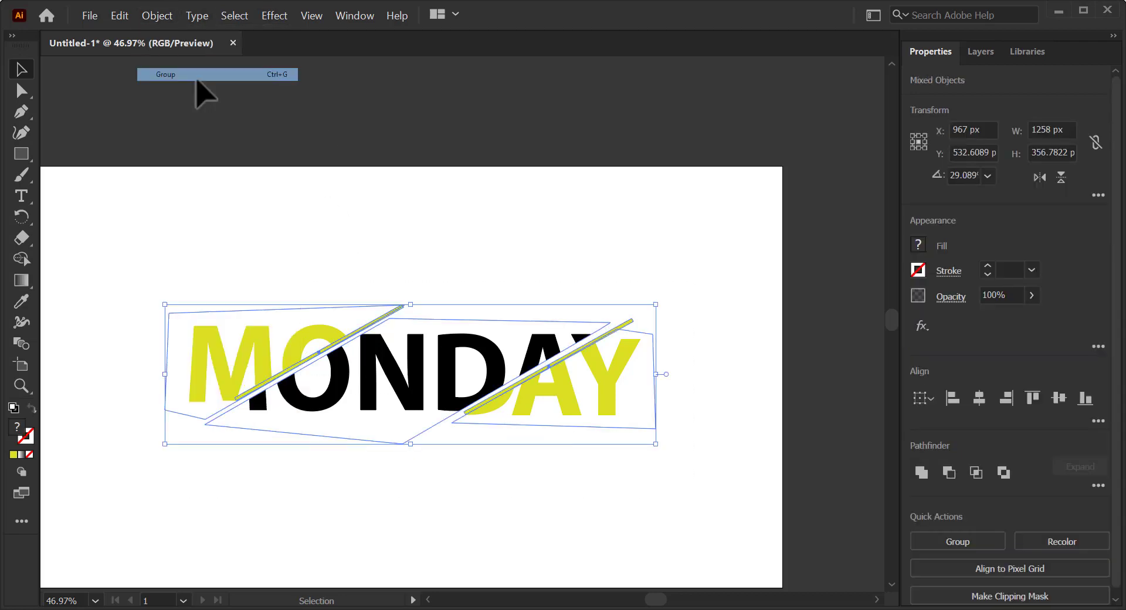
click(427, 252)
Move the grouped MONDAY artwork slightly left and down to centre it on the artboard.
key(z)
drag(520, 372, 480, 348)
key(v)
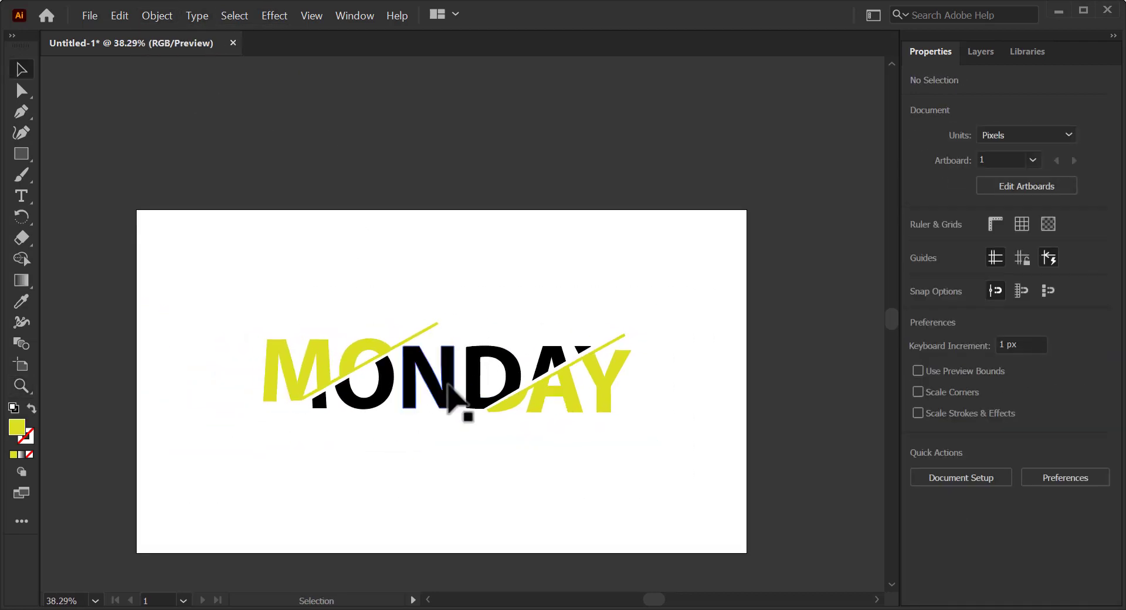
mouse_move(455, 410)
mouse_down()
mouse_move(442, 403)
mouse_move(445, 413)
mouse_up()
click(684, 412)
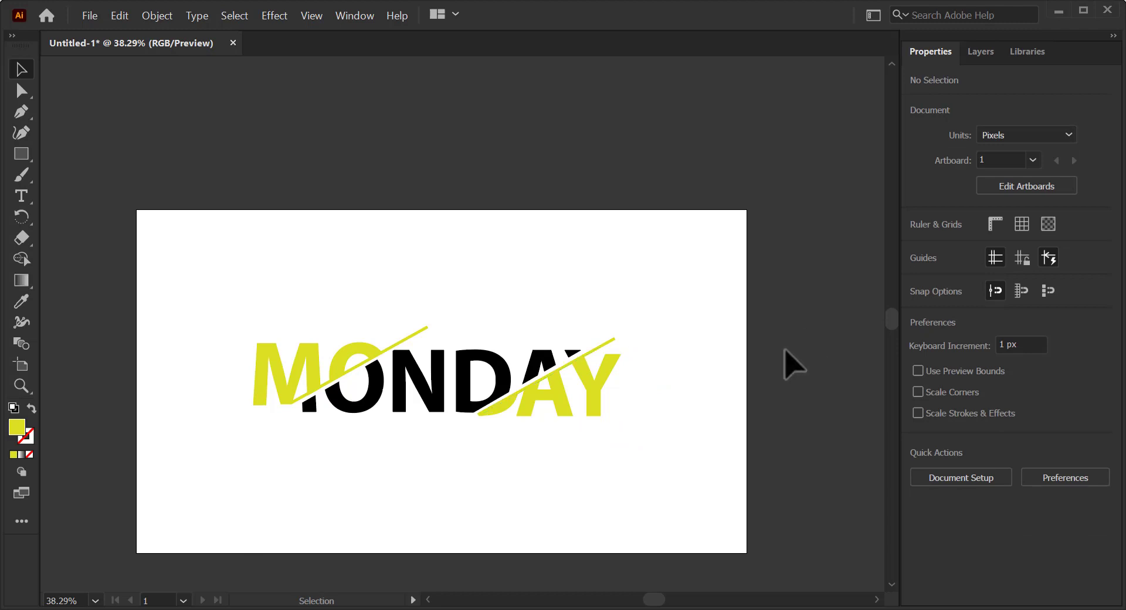
Add the text THE GREAT DAY in black Myriad Pro Bold, scale it to about 31 pt, and place it above the M.
click(27, 195)
click(294, 502)
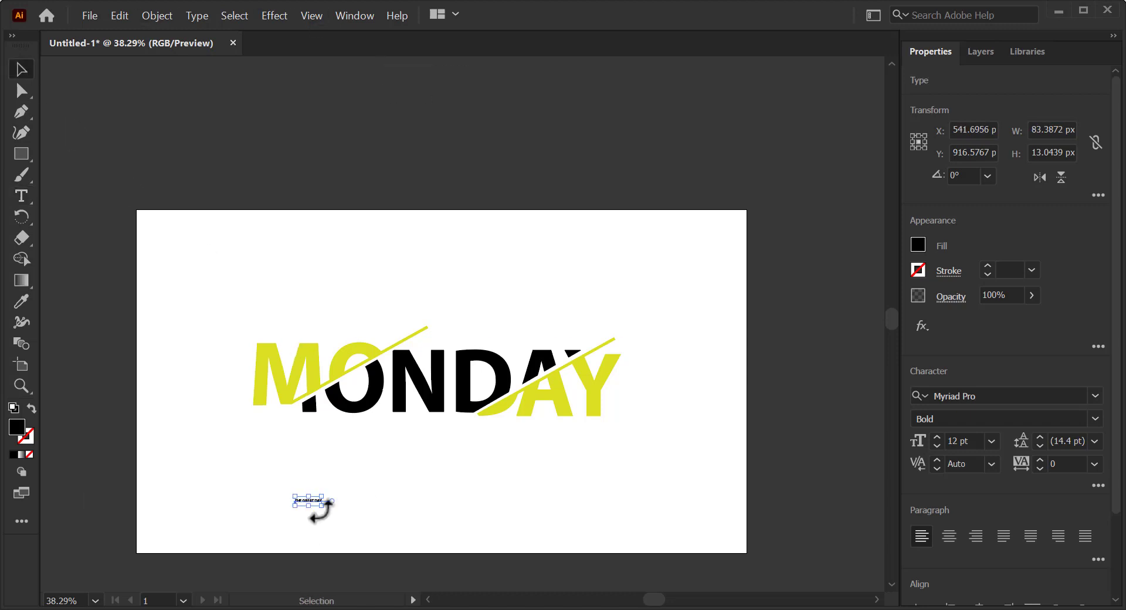
drag(322, 505, 448, 351)
key(z)
key(v)
drag(203, 332, 209, 332)
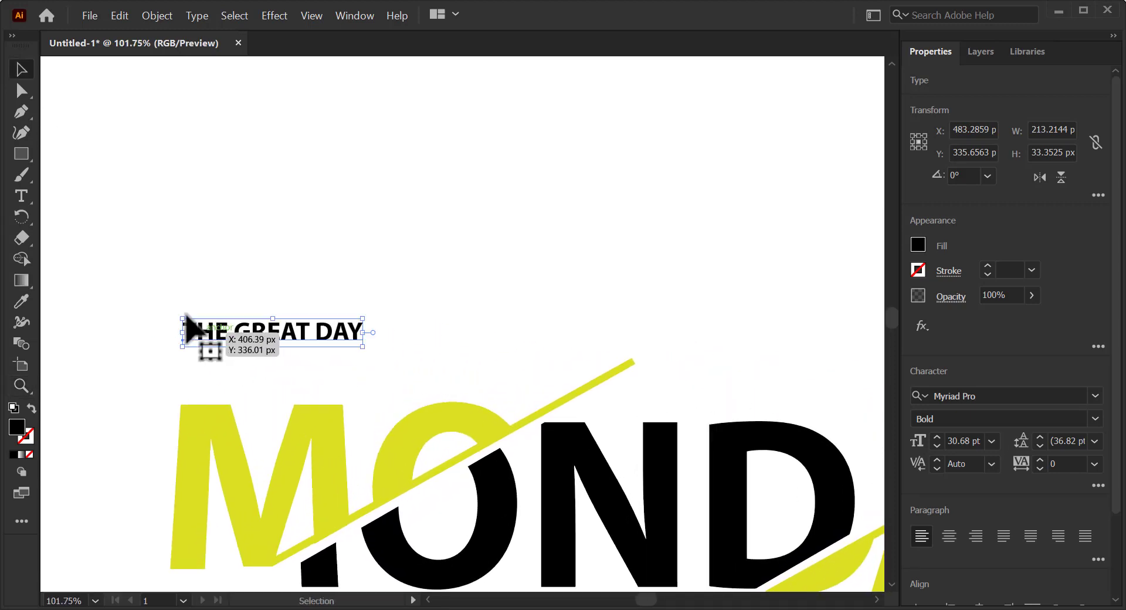
Draw a thin rectangle about 78 by 8 px beside THE GREAT DAY and fill it with yellow-green.
key(m)
mouse_move(377, 322)
mouse_down()
mouse_move(458, 326)
mouse_move(443, 326)
mouse_up()
click(917, 244)
click(740, 332)
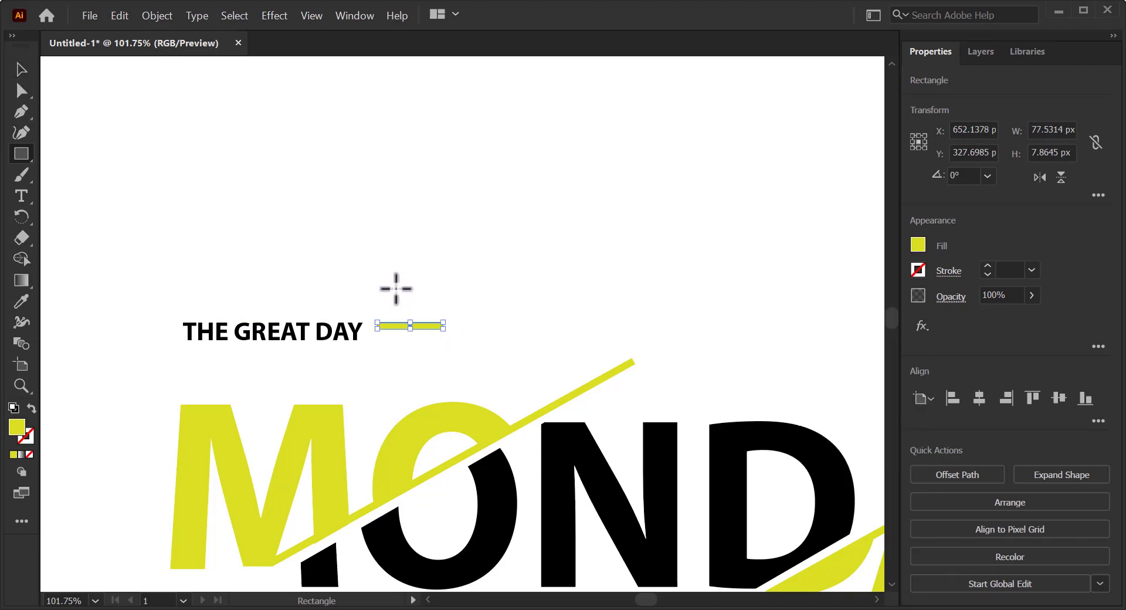
Duplicate the small rectangle beneath the start of THE GREAT DAY and enlarge the copy to about 88 by 15 px.
key(v)
drag(395, 323, 202, 351)
scroll(215, 358, up, 5)
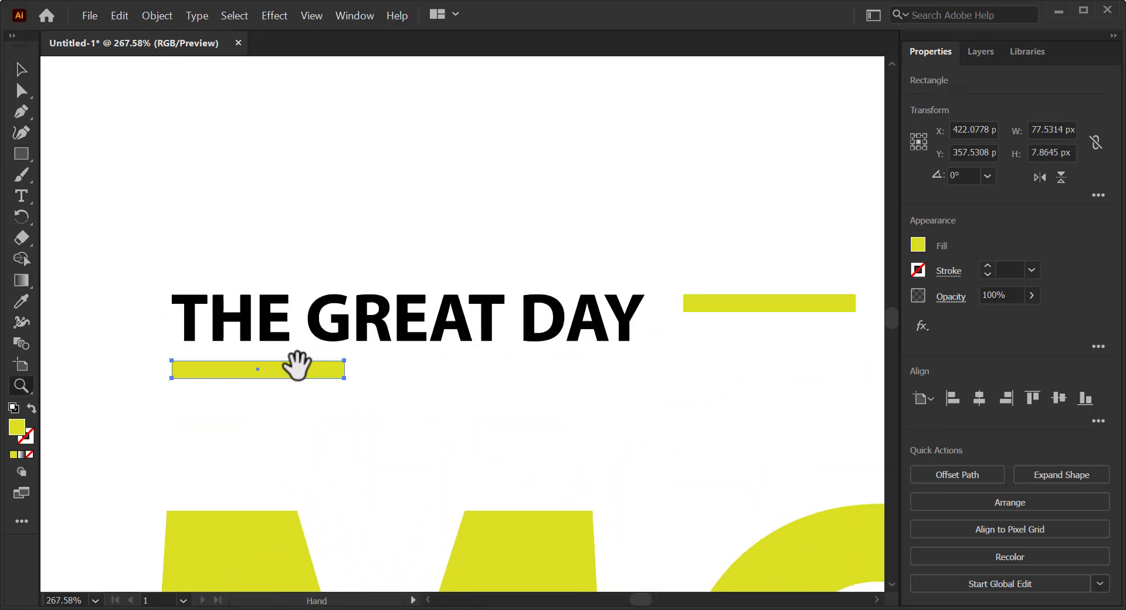
drag(278, 340, 279, 355)
drag(368, 340, 388, 340)
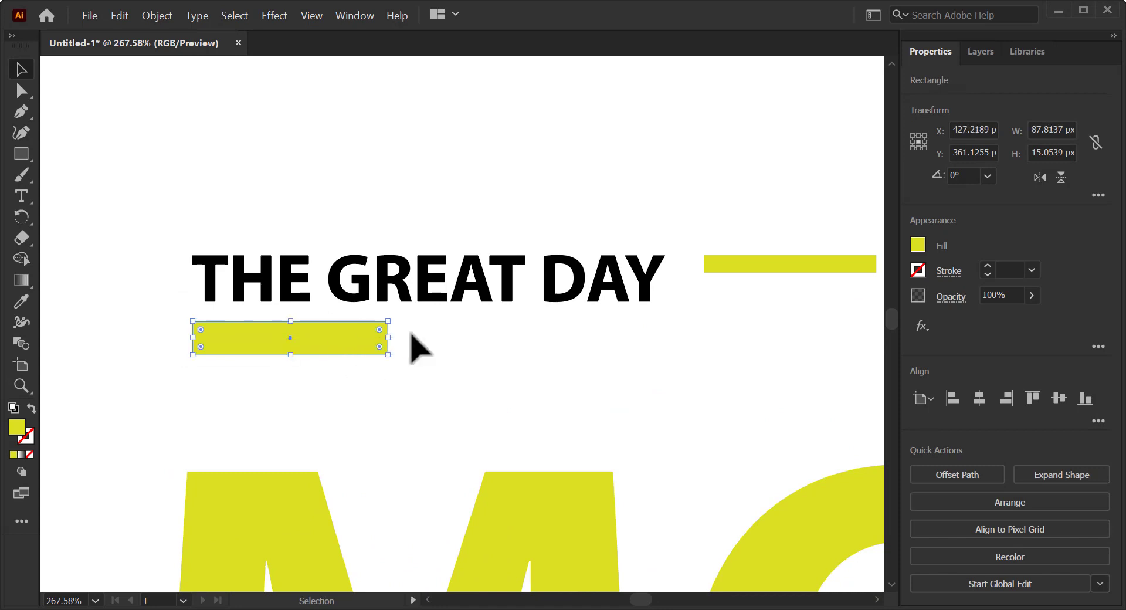
Duplicate THE GREAT DAY just above itself and replace the copy's text with 01:00 PM.
click(370, 301)
drag(369, 301, 362, 221)
double_click(364, 214)
key(ctrl+a)
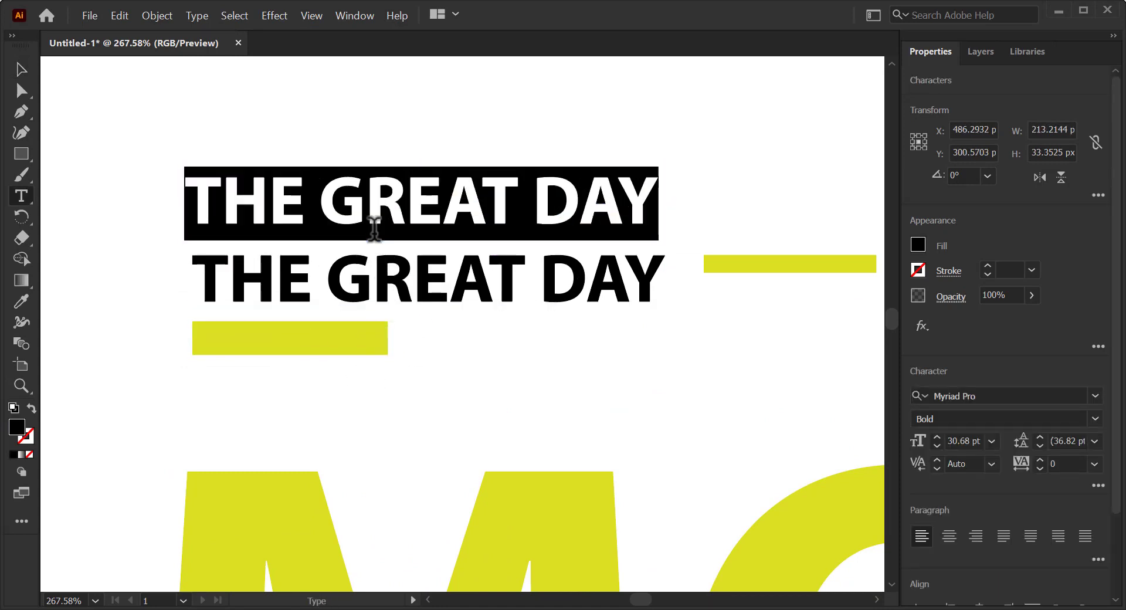
text(01:00 PM)
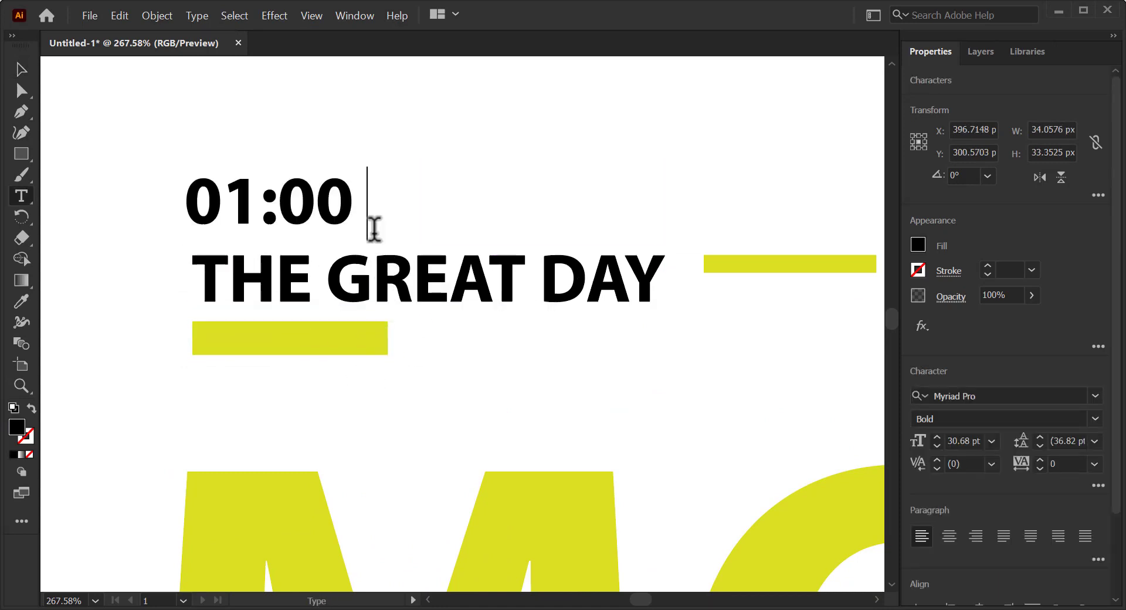
Finish the 01:00 PM text, move it onto the yellow-green bar under THE GREAT DAY and scale it down to about 15 pt.
click(21, 69)
drag(381, 194, 391, 335)
click(156, 15)
drag(493, 381, 352, 344)
Set the 01:00 PM text to the Regular style with a tracking of 200.
click(1079, 418)
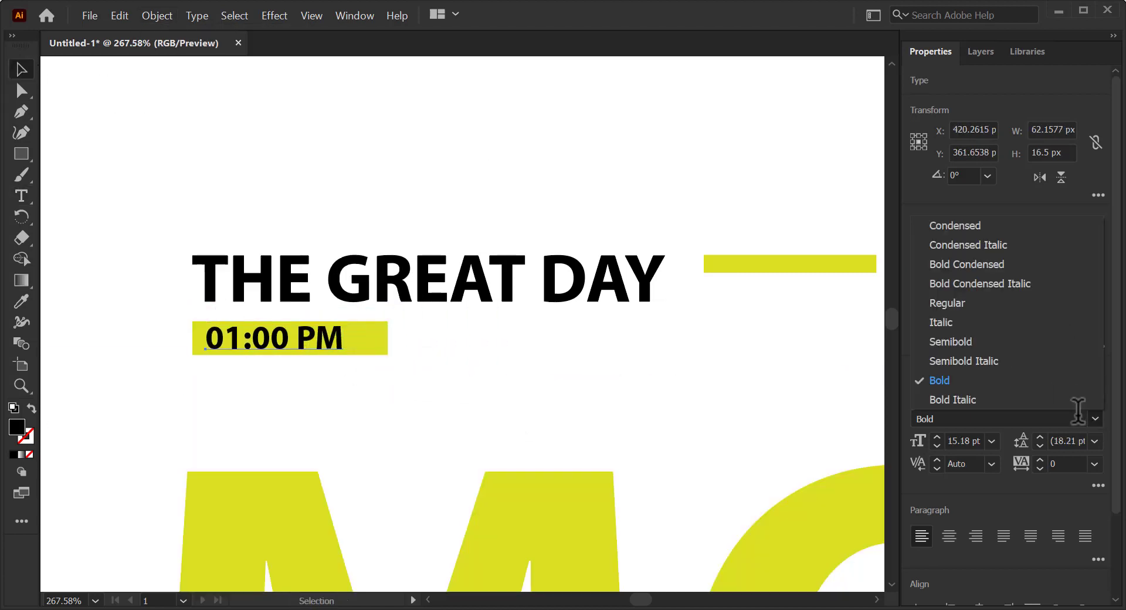
click(950, 302)
click(1094, 463)
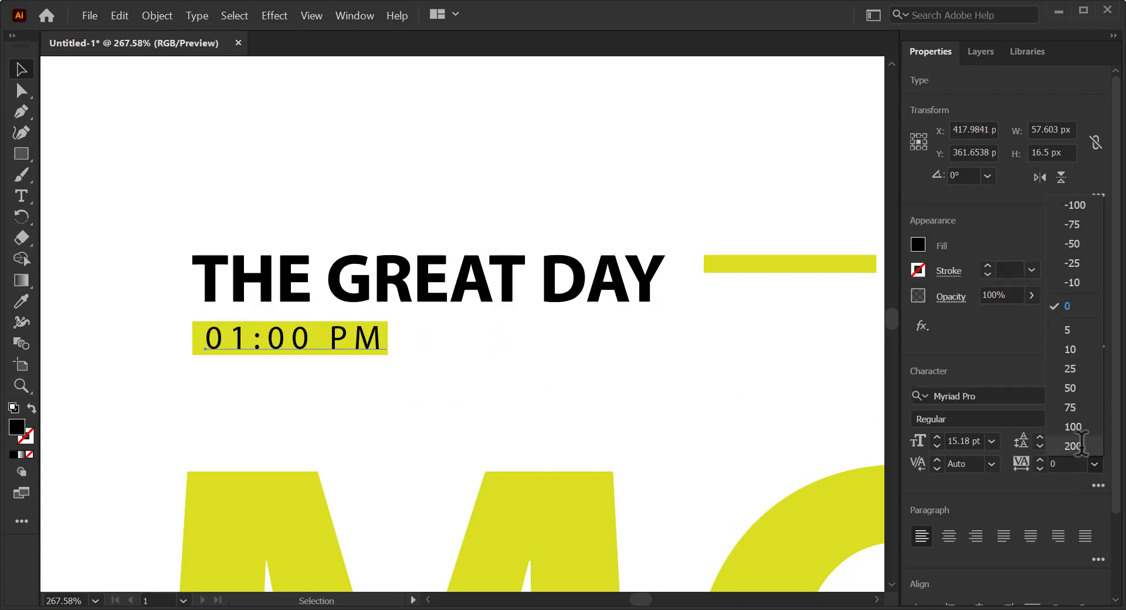
click(1073, 446)
Scale the 01:00 PM text down to about 12 pt and centre it inside its yellow-green bar.
key(ctrl+t)
drag(390, 319, 349, 340)
key(ctrl+shift+a)
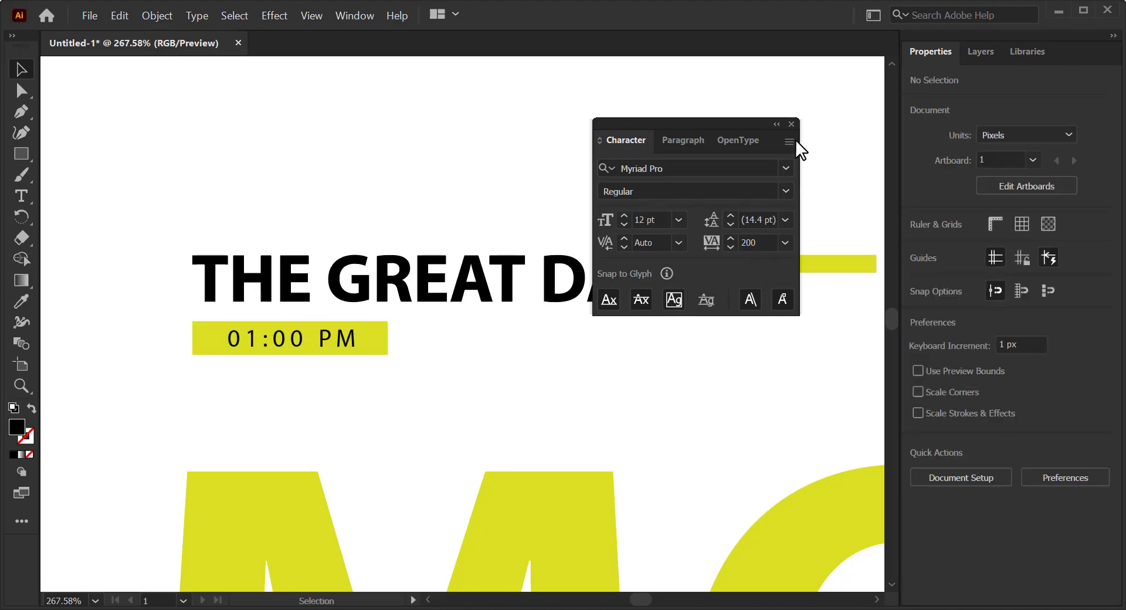
click(791, 124)
Move THE GREAT DAY, 01:00 PM and both small bars together down closer to the M, finishing with a 5 px upward nudge.
key(z)
drag(585, 344, 463, 326)
key(v)
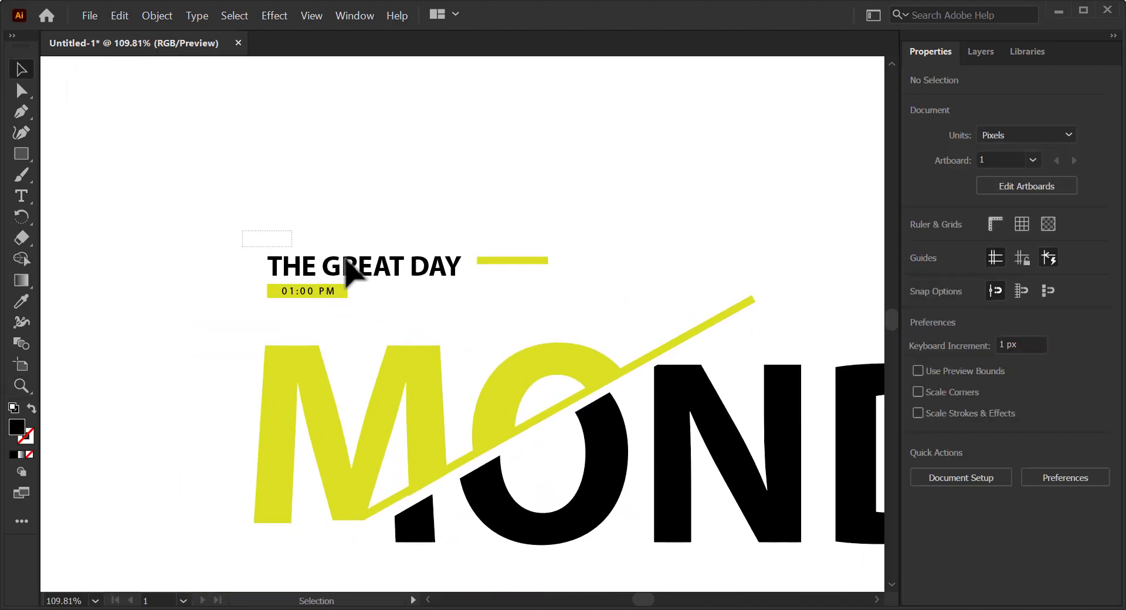
drag(246, 234, 557, 329)
drag(501, 257, 501, 275)
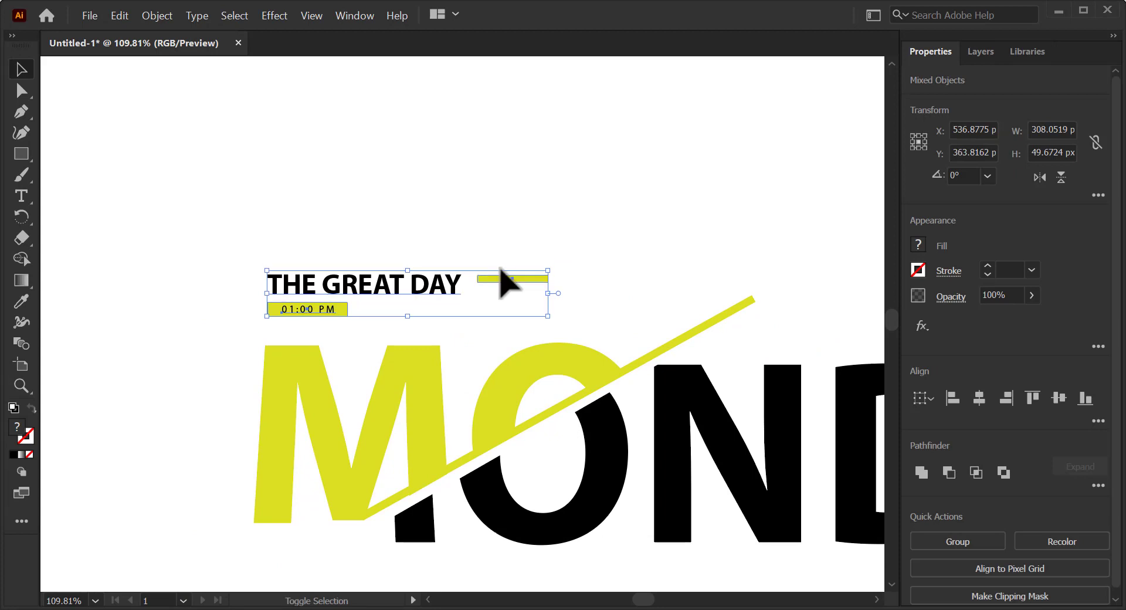
key(Up)
key(Up)
key(Up)
key(Up)
key(Up)
key(space)
drag(570, 433, 352, 346)
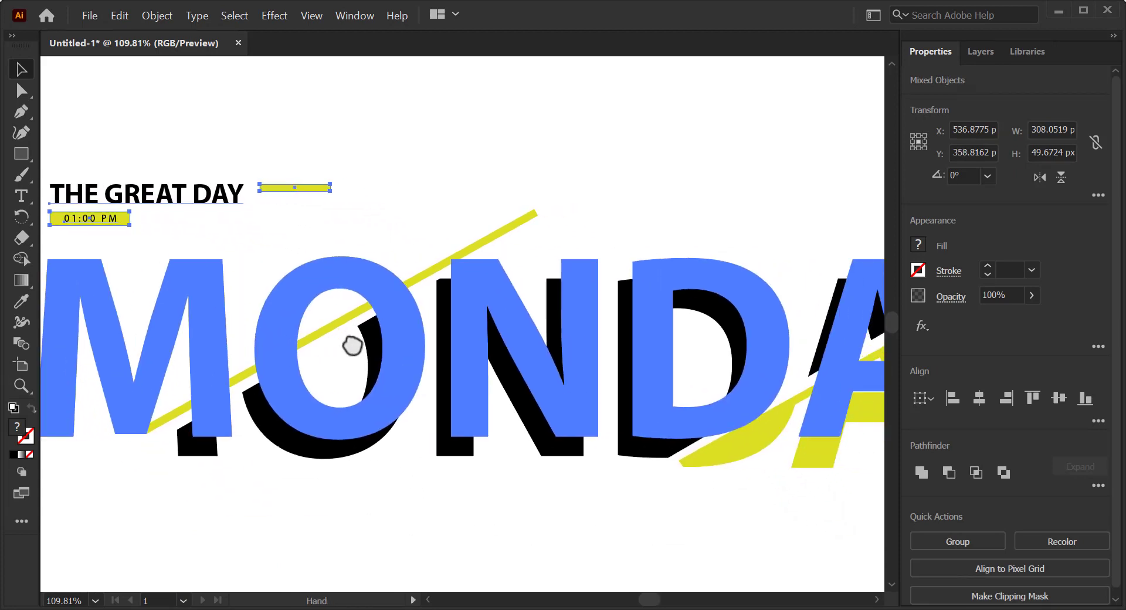
key(ctrl+shift+a)
Duplicate the thin caption bar, shorten it and rotate it to 30° beneath the upper end of the first diagonal bar.
click(21, 154)
click(24, 72)
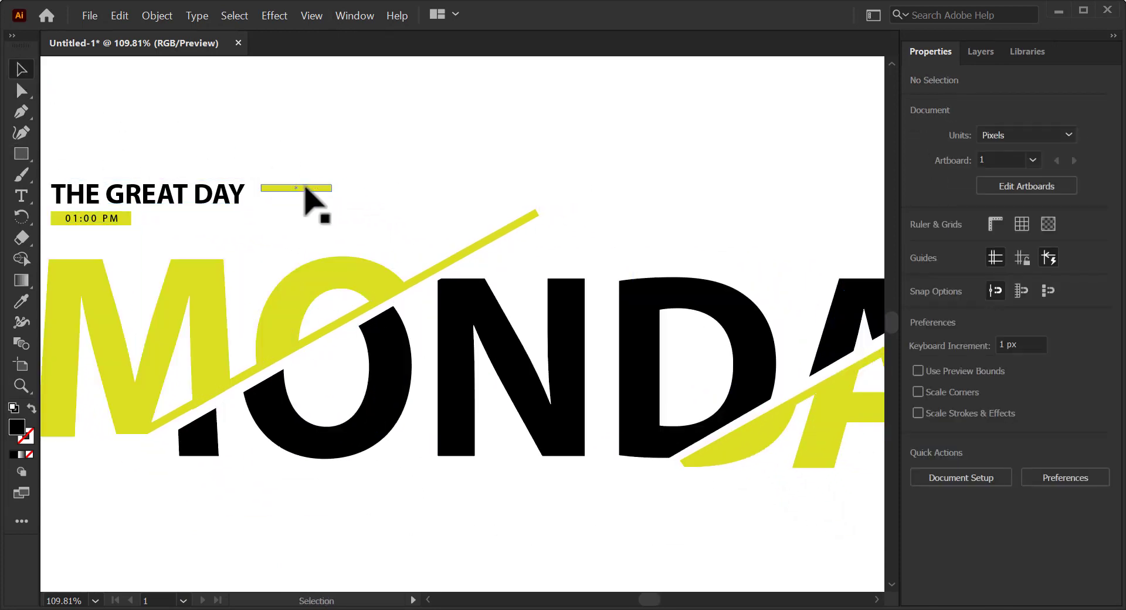
drag(305, 188, 480, 246)
key(v)
drag(485, 235, 583, 249)
drag(461, 272, 433, 251)
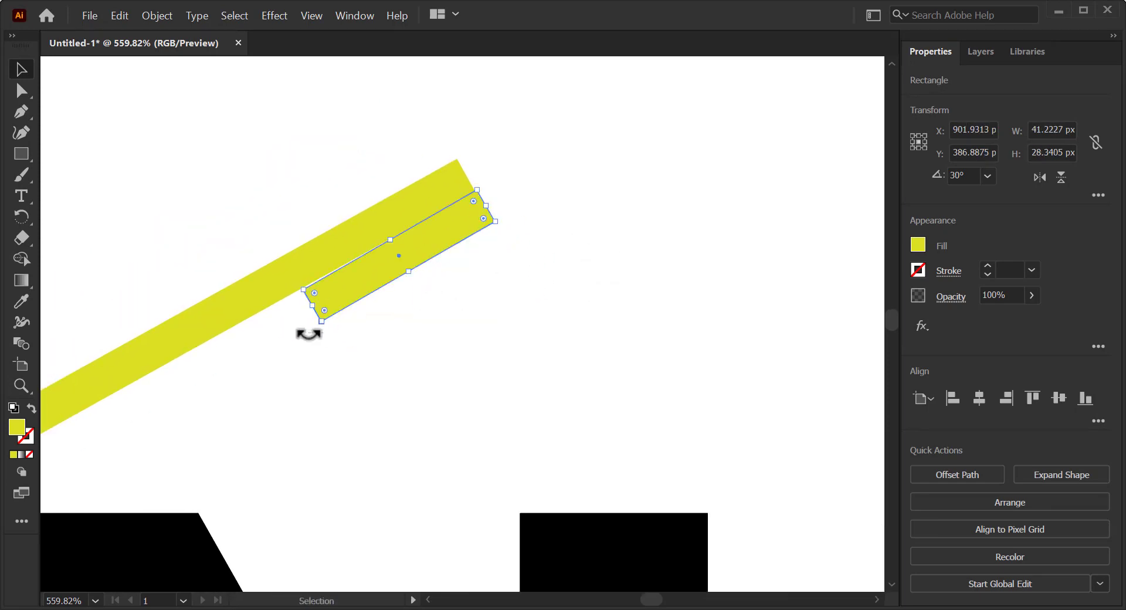
Rotate the short bar to about 29° to match the diagonal bar and nudge it to leave a narrow gap below it.
click(299, 332)
click(354, 293)
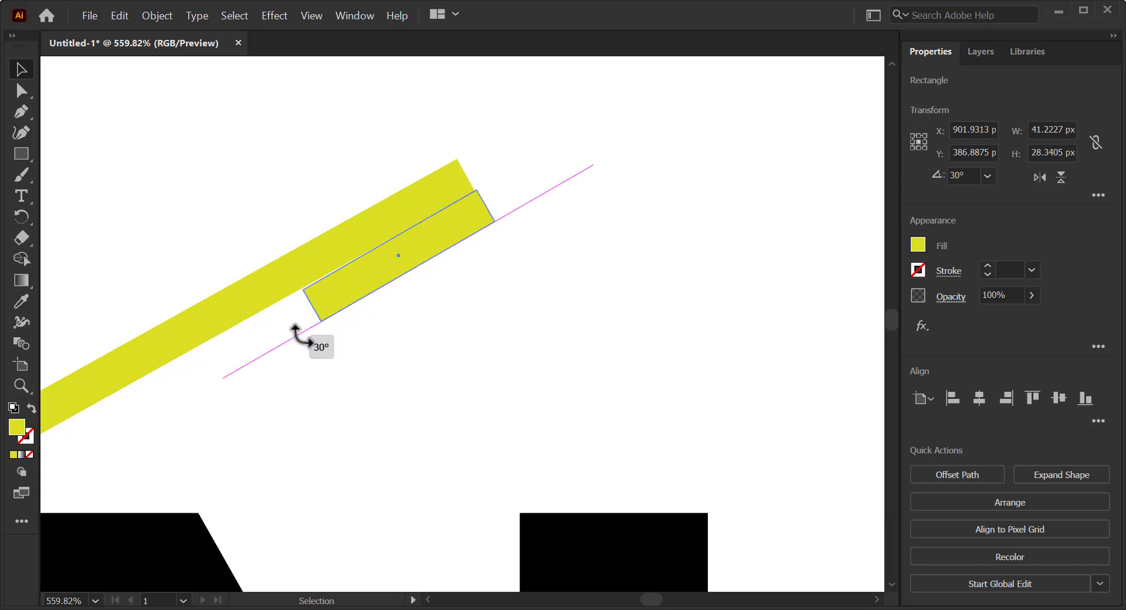
drag(300, 335, 256, 371)
key(Down)
key(Down)
key(Down)
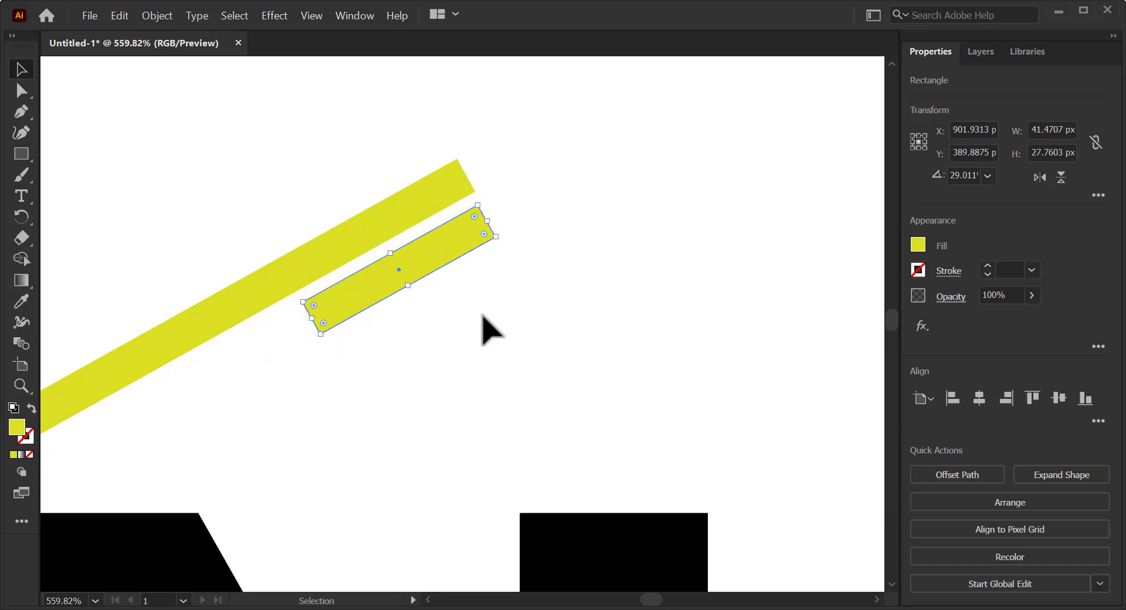
key(Left)
key(Up)
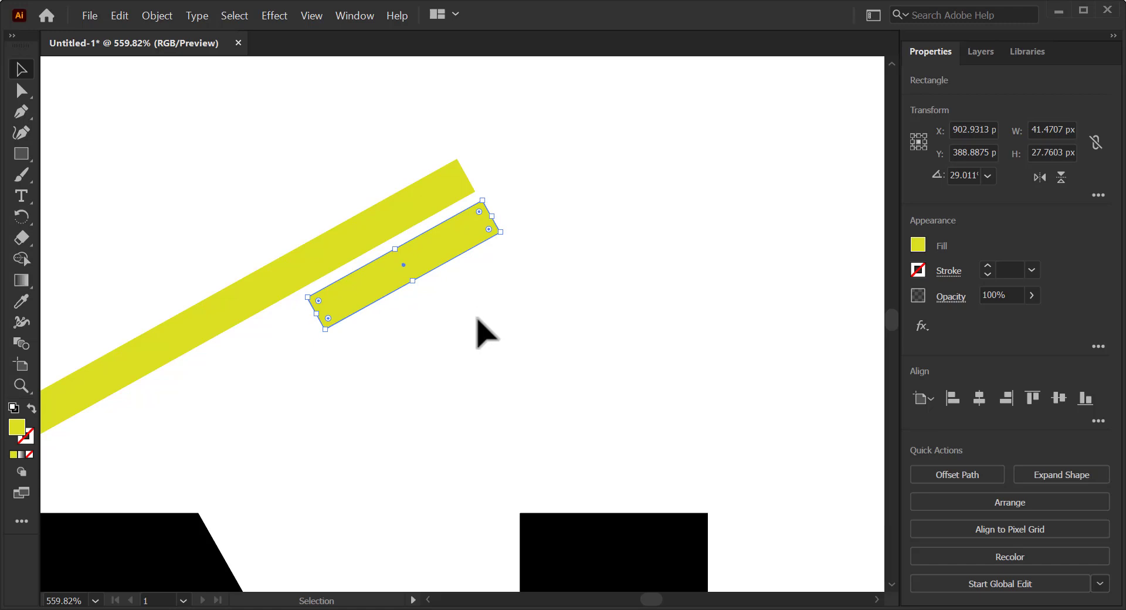
Isolate the first diagonal bar and move its top corner anchor down so that its upper end is cut horizontally.
click(492, 223)
click(463, 190)
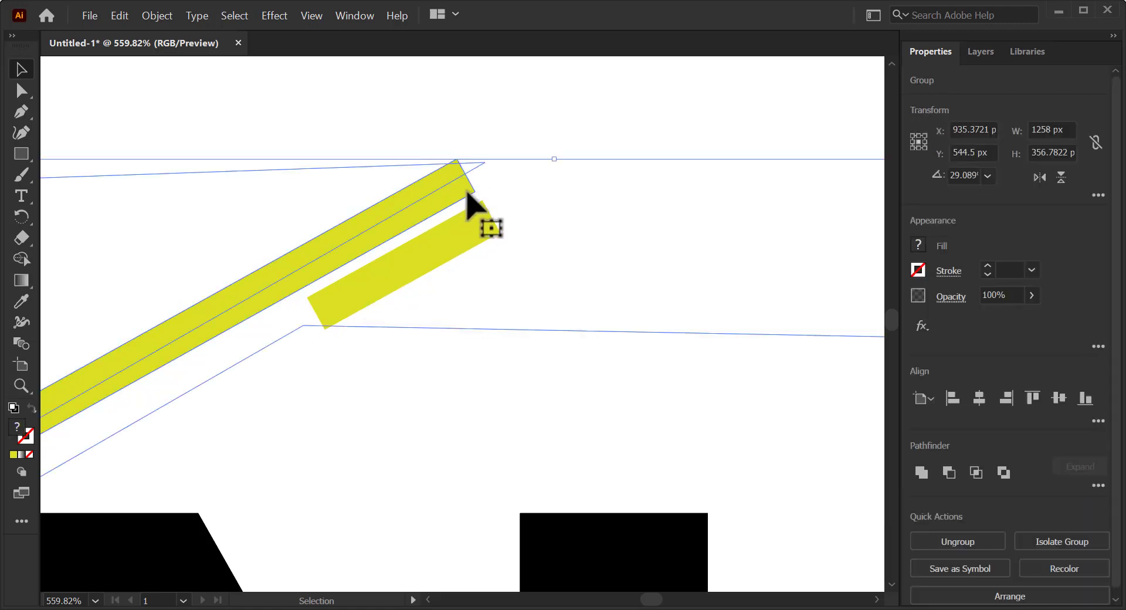
double_click(462, 189)
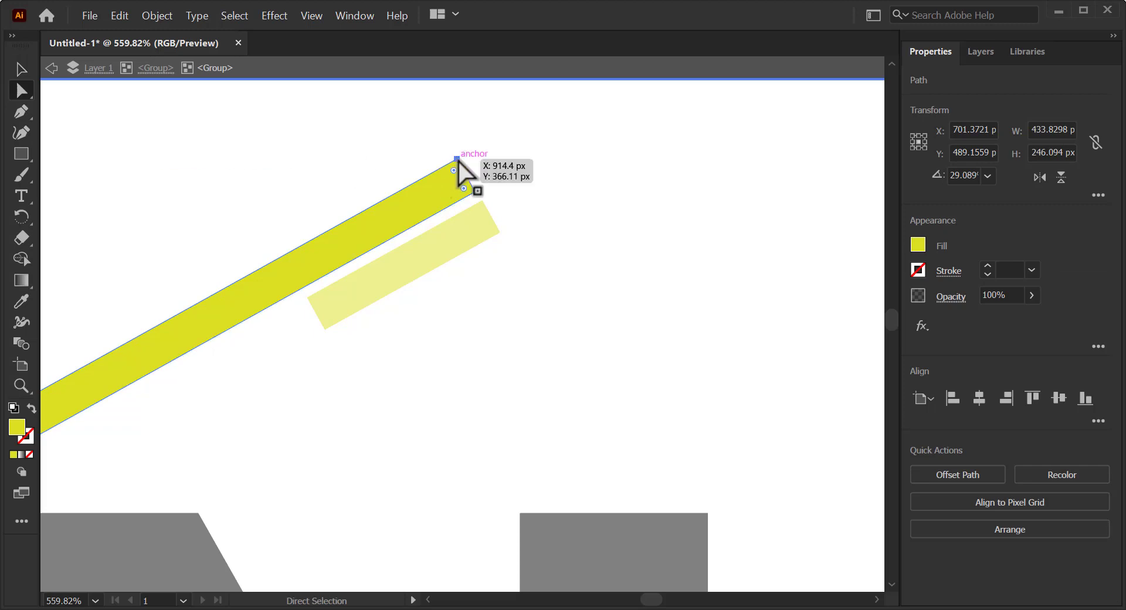
drag(458, 160, 411, 192)
click(52, 69)
click(52, 69)
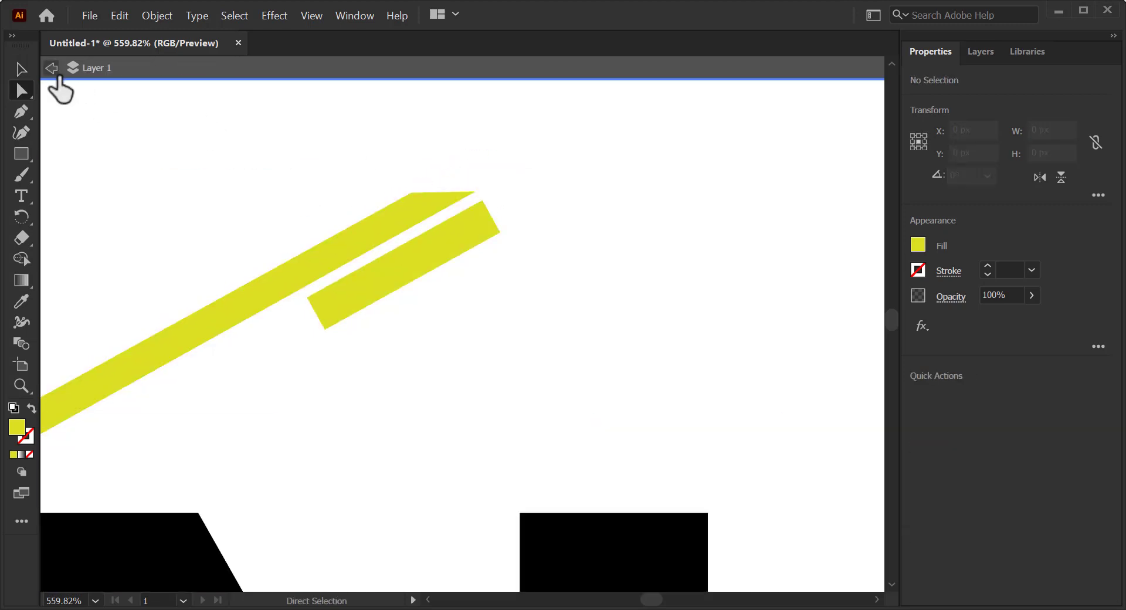
click(53, 69)
Slide the short bar up along the diagonal and place a horizontal guide level with the diagonal bar's cut upper end.
click(474, 237)
drag(477, 241, 508, 212)
key(ctrl+r)
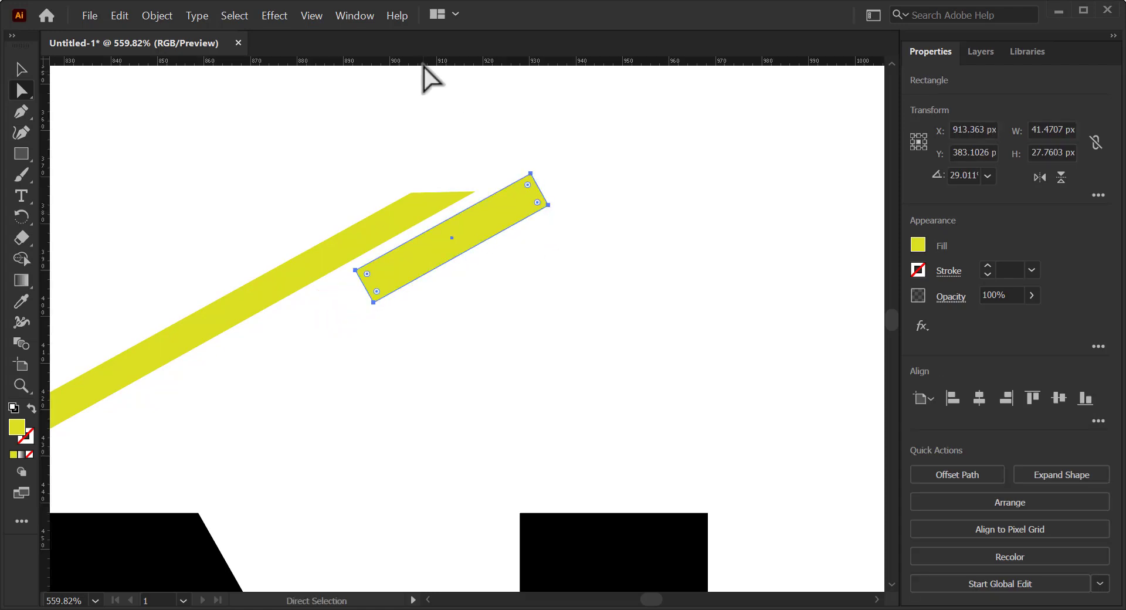
drag(425, 62, 439, 192)
click(520, 211)
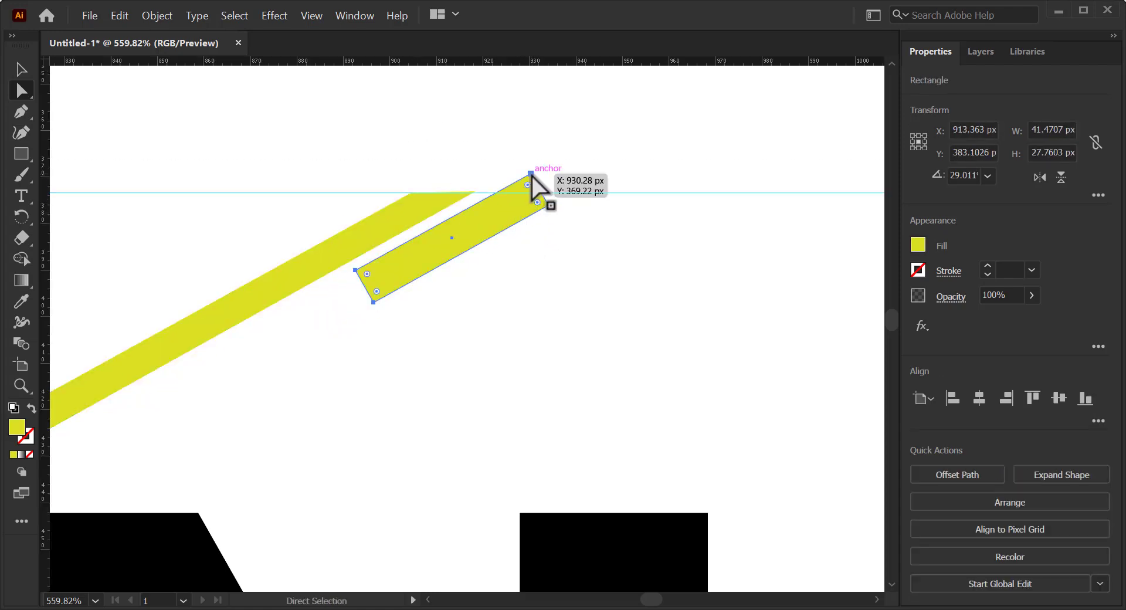
Move the short bar's two upper corner anchors onto the guide so that its upper end is cut horizontally.
drag(530, 174, 564, 193)
key(z)
drag(552, 229, 437, 241)
drag(579, 255, 544, 255)
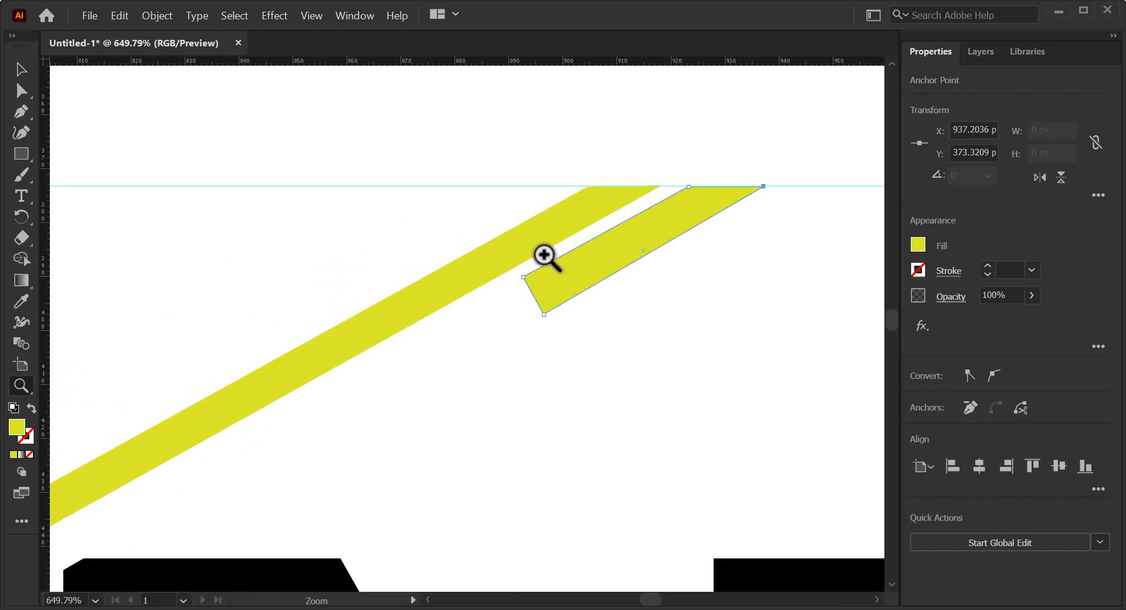
Add a horizontal guide through the short bar's lower-left corner, move its bottom corner onto it, and refine the right-hand corners.
drag(477, 65, 523, 277)
key(s)
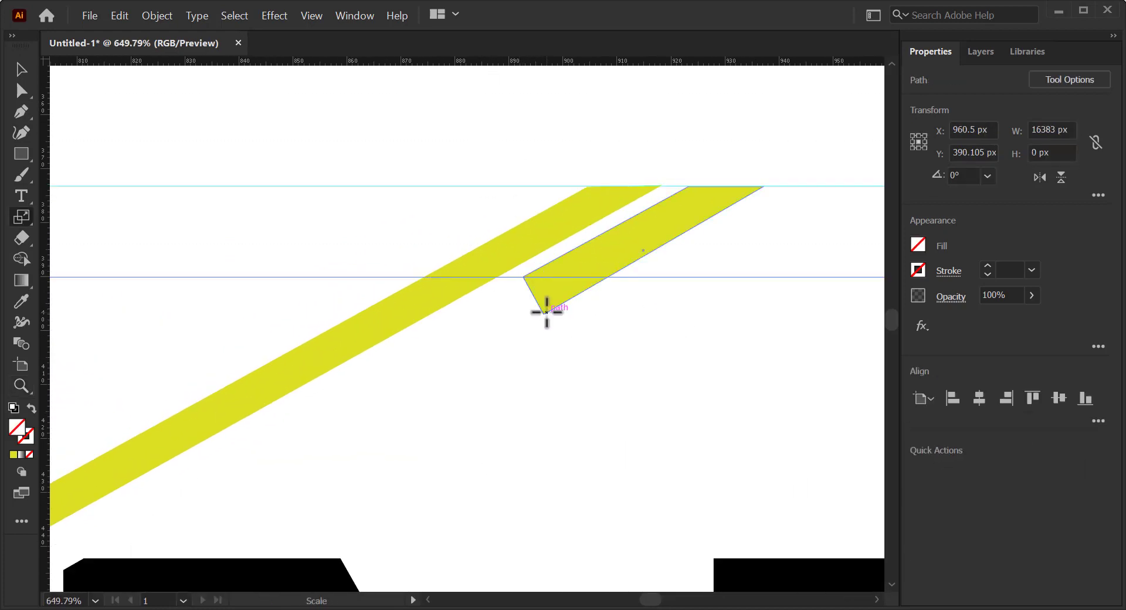
key(a)
drag(546, 312, 602, 277)
key(z)
drag(651, 314, 686, 331)
key(a)
drag(590, 268, 585, 268)
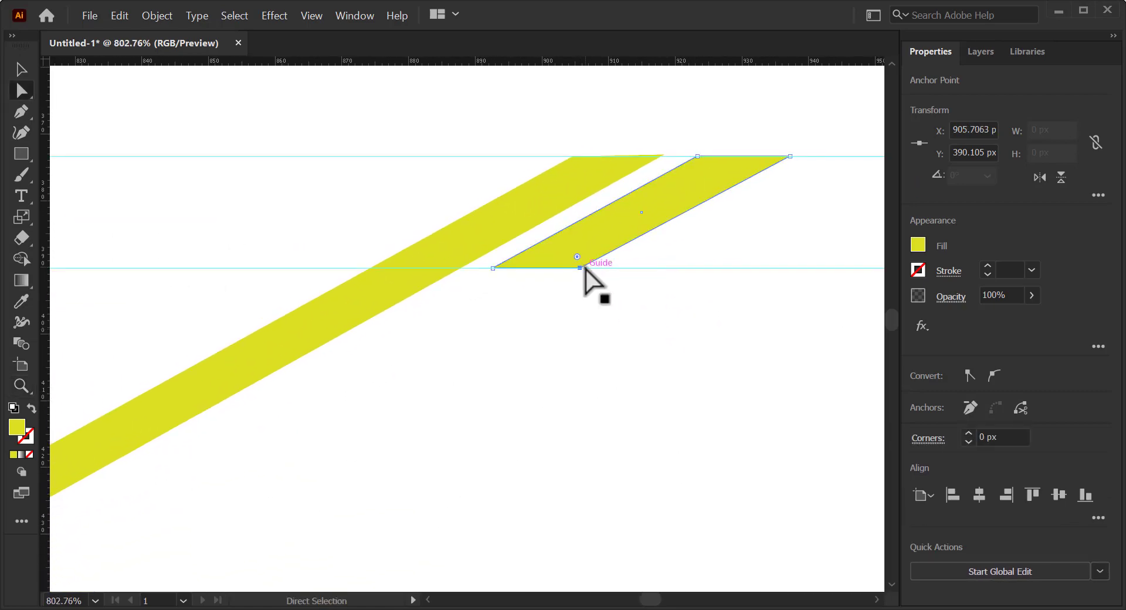
drag(789, 157, 783, 156)
Isolate the yellow-green clip group, select its D, A and Y, and swap their fill and stroke colours.
key(z)
drag(706, 311, 407, 272)
drag(551, 317, 500, 319)
drag(499, 319, 502, 299)
key(v)
click(628, 371)
double_click(654, 376)
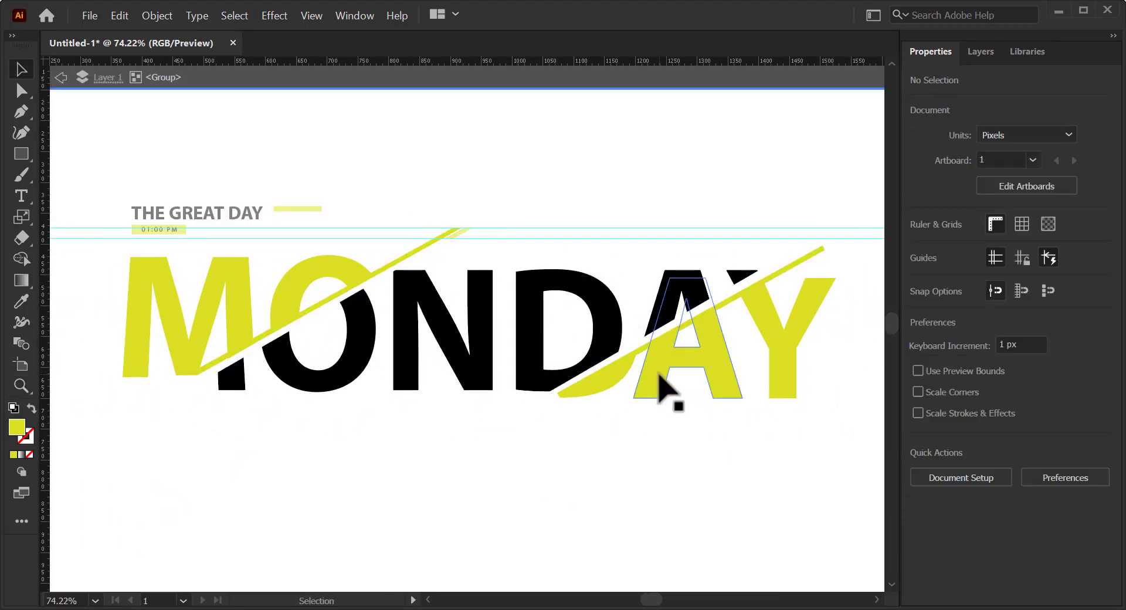
click(654, 375)
double_click(654, 375)
click(654, 375)
shift+click(615, 378)
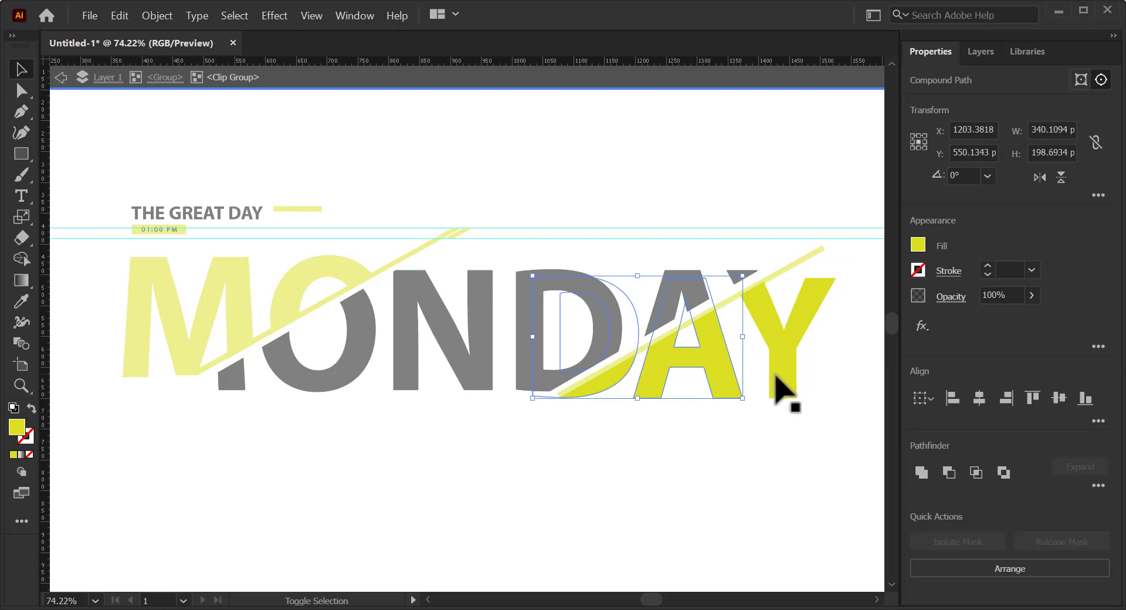
click(31, 408)
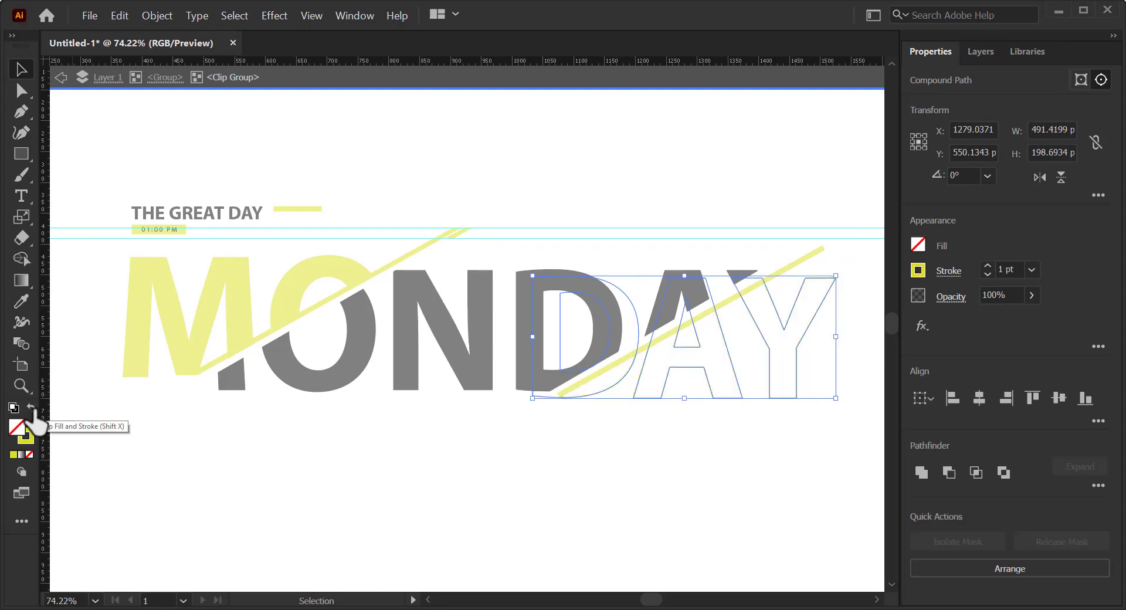
Give the outlined D, A and Y a 7 pt stroke with round caps and leave group isolation.
click(989, 264)
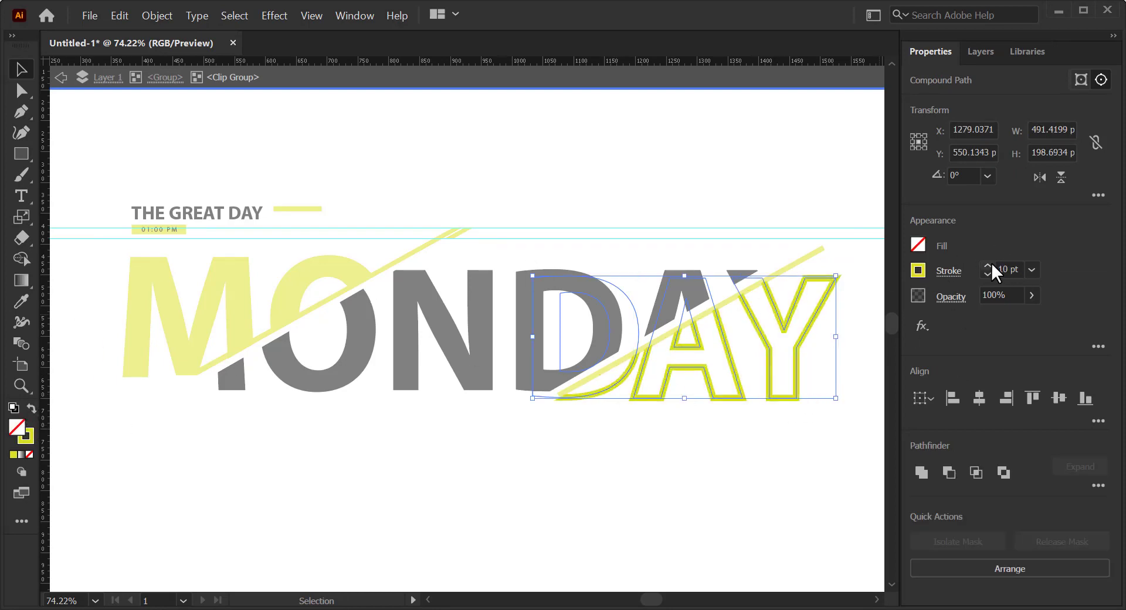
click(949, 272)
click(855, 317)
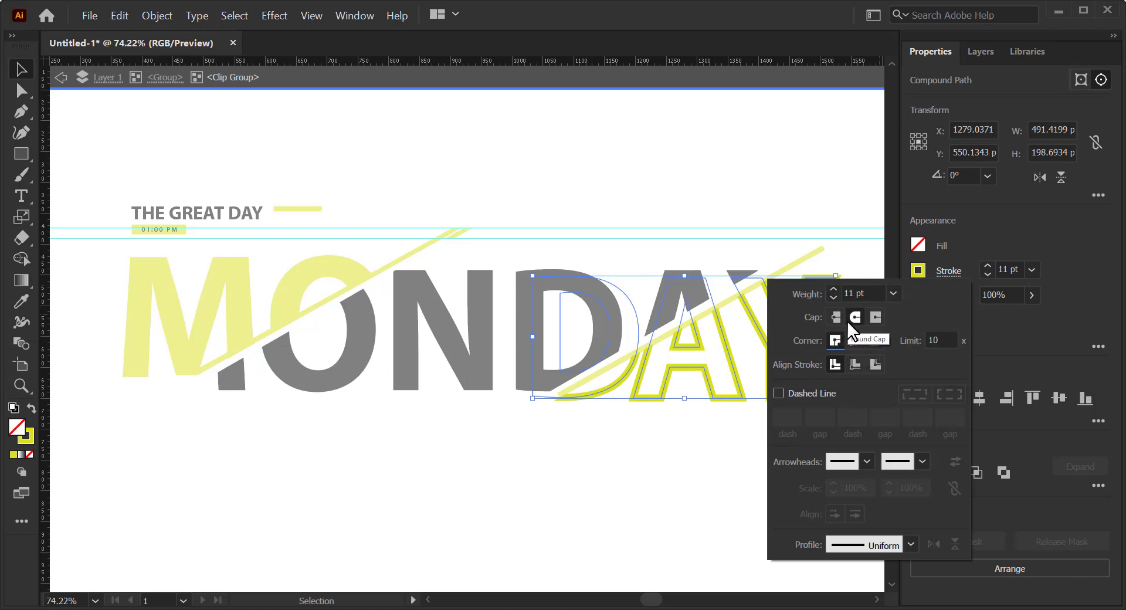
click(987, 274)
click(987, 273)
click(988, 273)
click(986, 272)
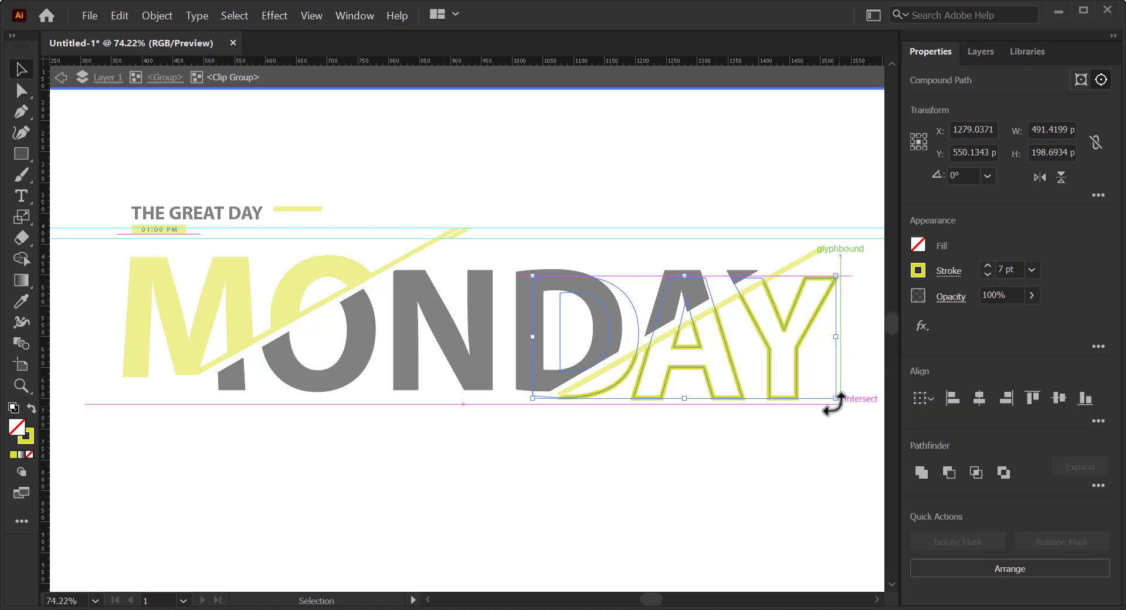
click(61, 81)
click(60, 78)
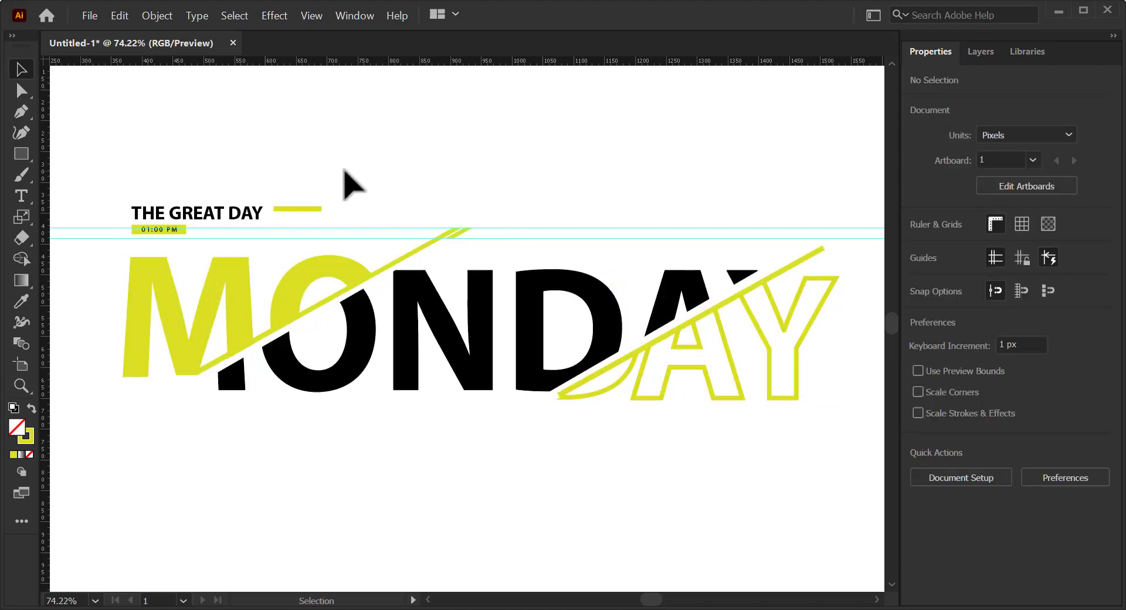
Isolate the second diagonal bar and extend its lower outer corner down and outward so that the bar ends horizontally.
key(z)
drag(560, 384, 640, 426)
key(space)
mouse_move(705, 418)
mouse_down()
mouse_move(556, 406)
mouse_move(579, 433)
mouse_move(545, 437)
mouse_move(555, 439)
mouse_move(514, 424)
mouse_up()
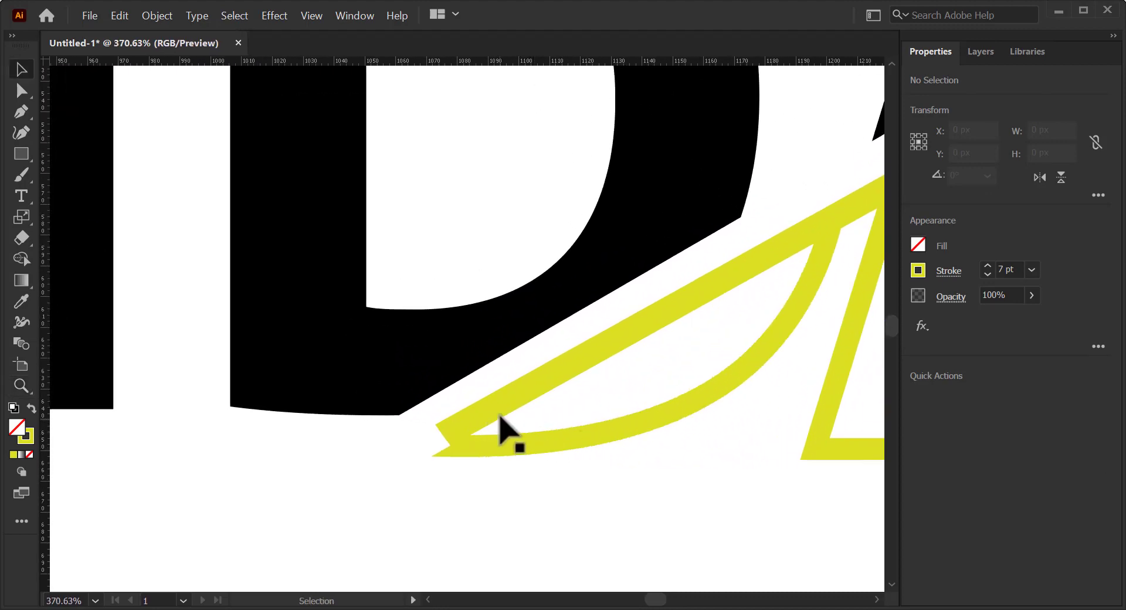
click(500, 416)
double_click(460, 441)
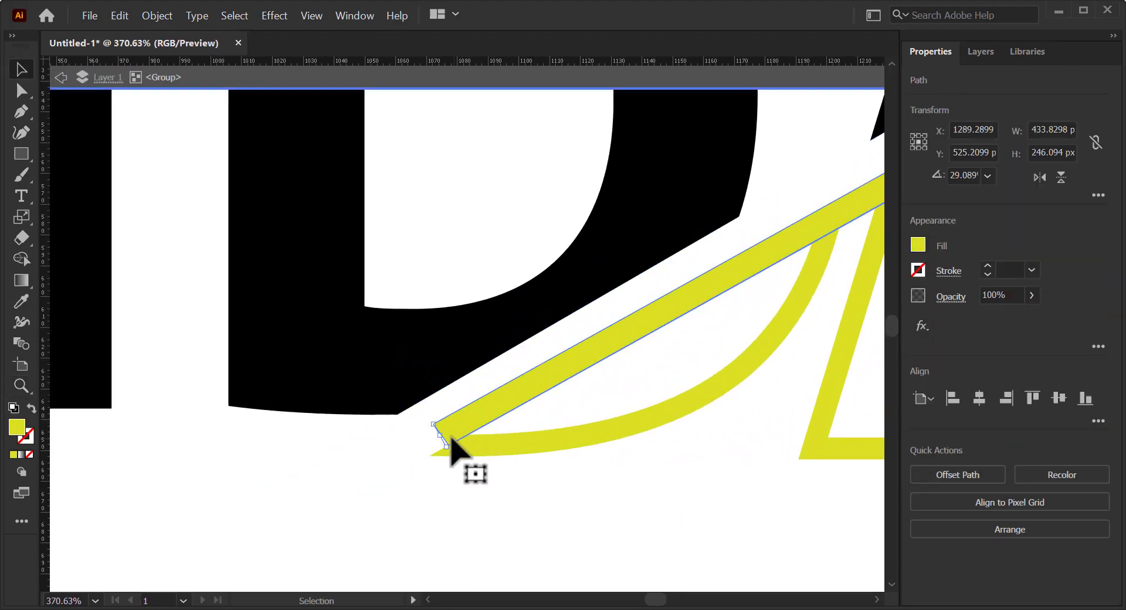
key(z)
mouse_move(432, 439)
mouse_down()
mouse_move(488, 452)
mouse_move(432, 494)
mouse_up()
key(a)
drag(439, 395, 316, 494)
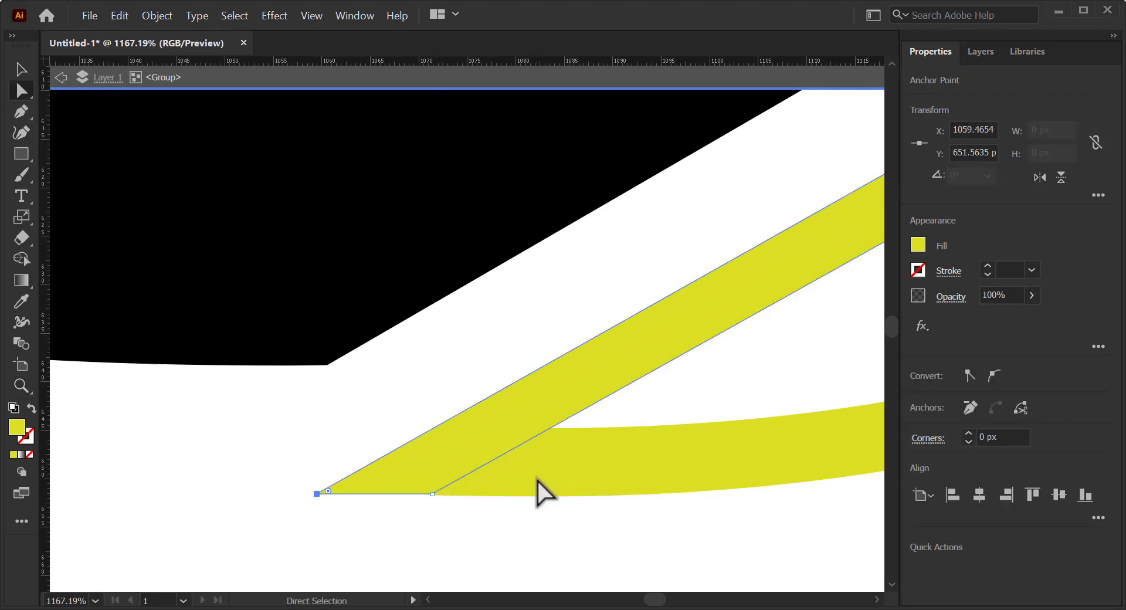
Adjust the second diagonal bar's lower inner corner toward the D outline's bottom edge and place a horizontal guide there.
click(497, 520)
click(400, 485)
key(z)
drag(399, 484, 604, 506)
key(a)
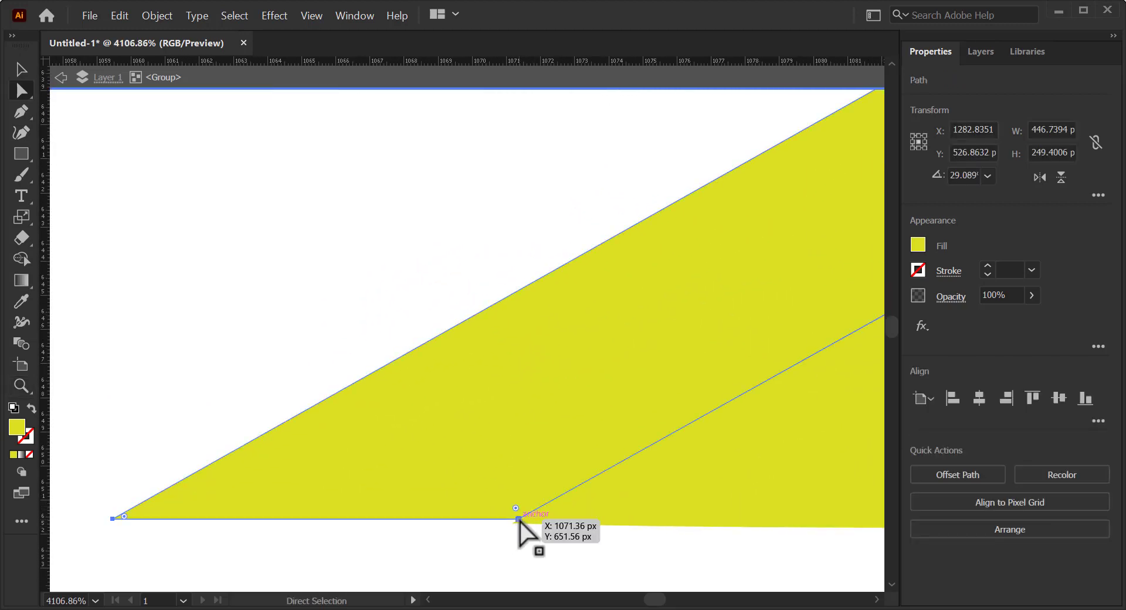
drag(518, 519, 515, 521)
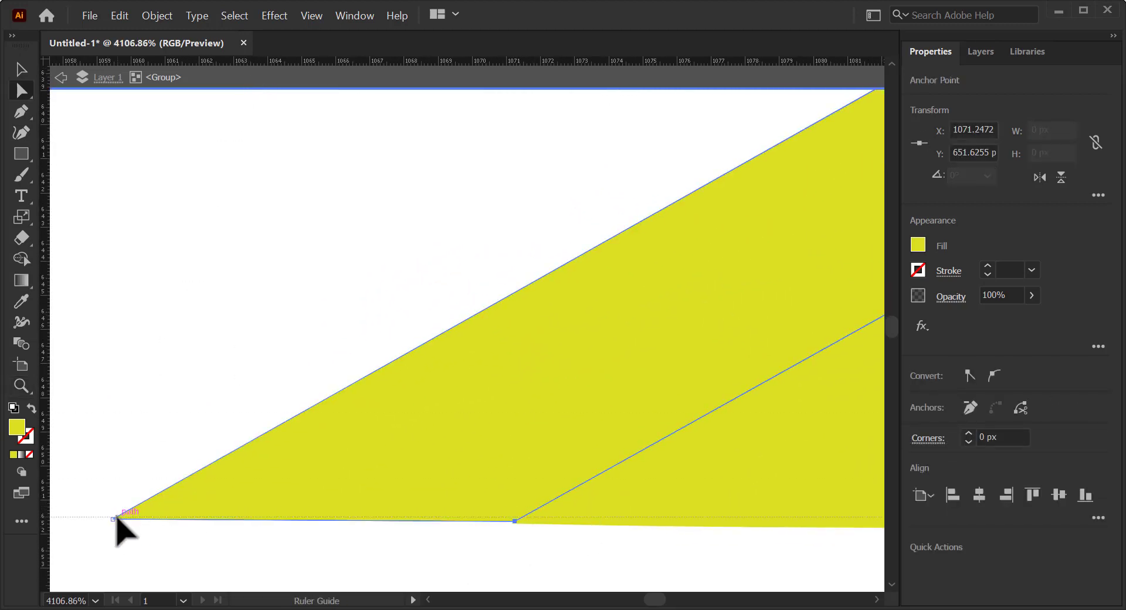
click(504, 523)
Move both lower corner anchors of the second diagonal bar precisely onto the new horizontal guide.
key(z)
drag(487, 503, 673, 538)
key(space)
drag(572, 514, 572, 391)
key(a)
drag(565, 441, 564, 442)
key(space)
drag(414, 375, 832, 399)
drag(358, 368, 850, 355)
click(279, 441)
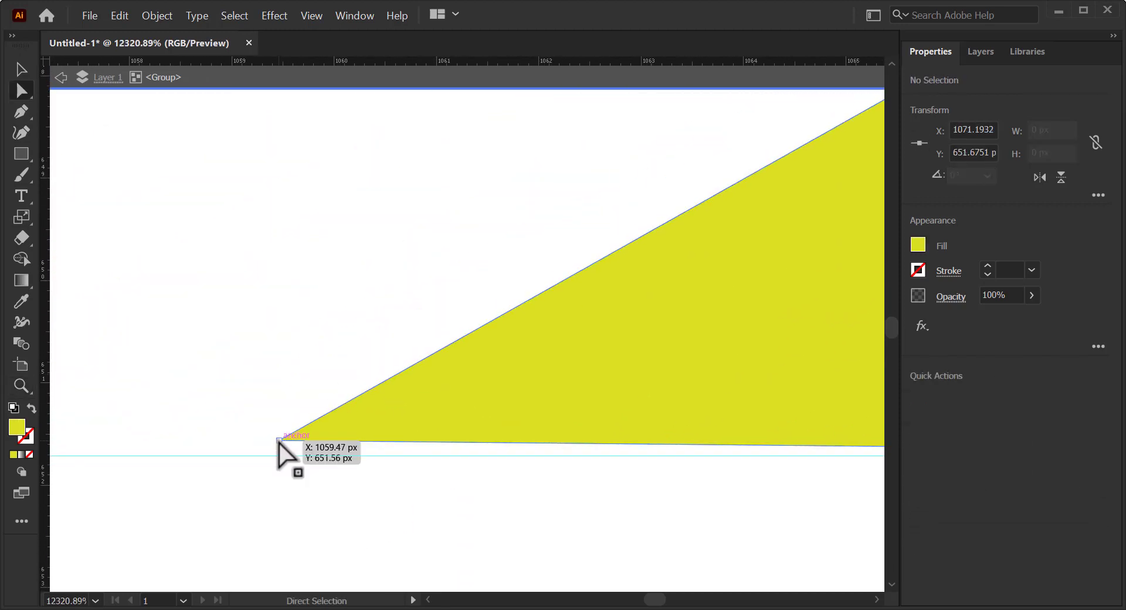
drag(279, 441, 268, 450)
Shorten the second diagonal bar along its length by moving its upper end back to just past the outlined A.
key(z)
drag(582, 460, 238, 397)
drag(660, 414, 453, 435)
key(space)
drag(612, 292, 632, 343)
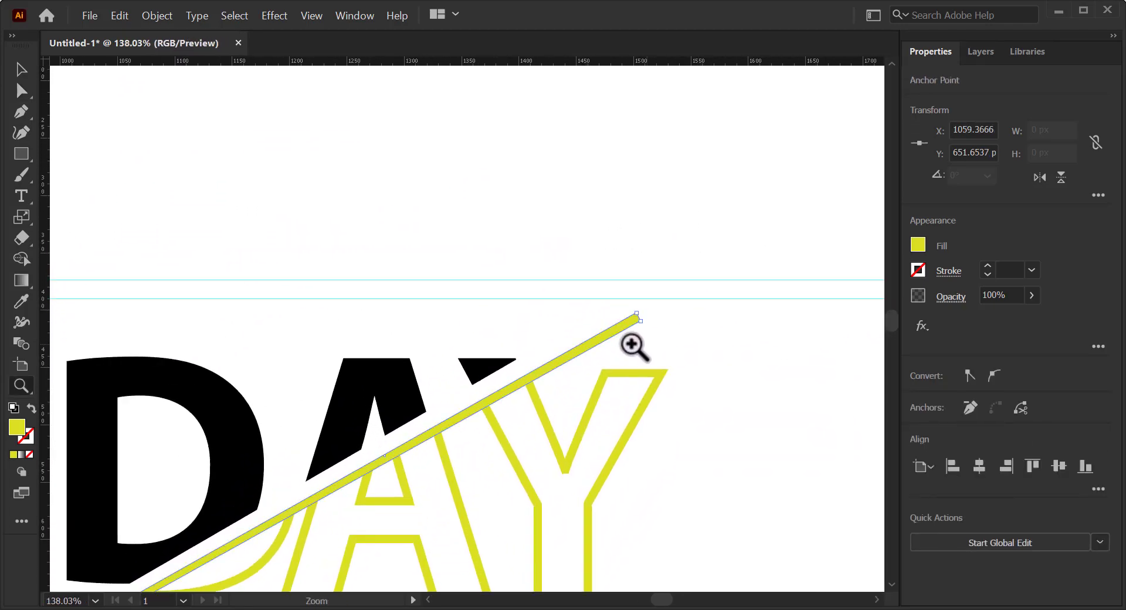
drag(514, 399, 564, 360)
key(a)
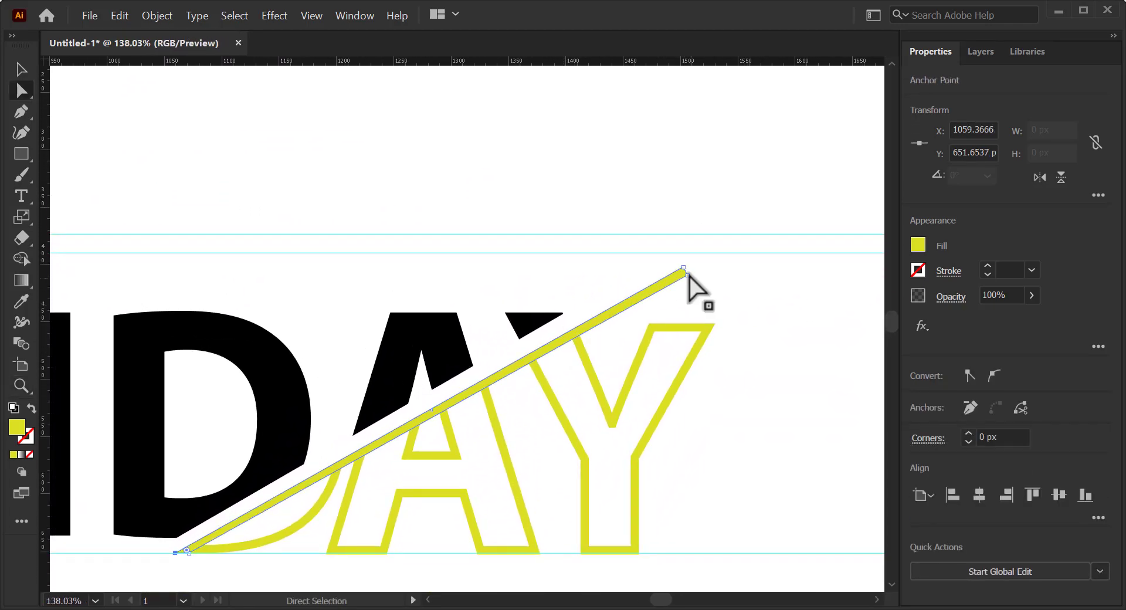
drag(688, 276, 716, 427)
key(z)
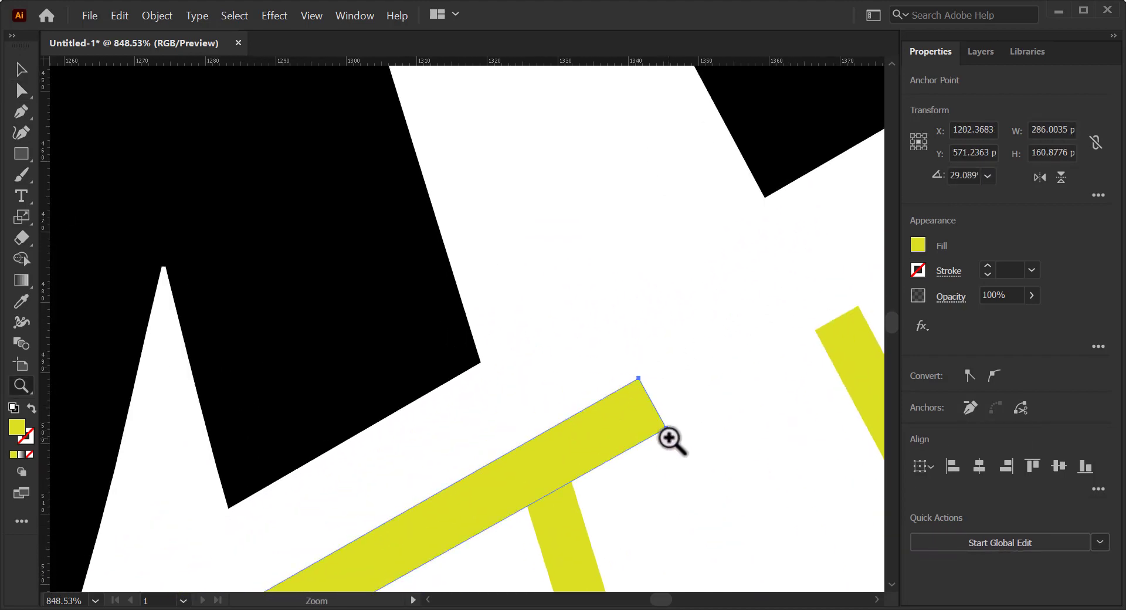
Place a horizontal guide at the second diagonal bar's upper corner and move the end's other corner onto it for a horizontal tip.
key(a)
drag(609, 367, 639, 378)
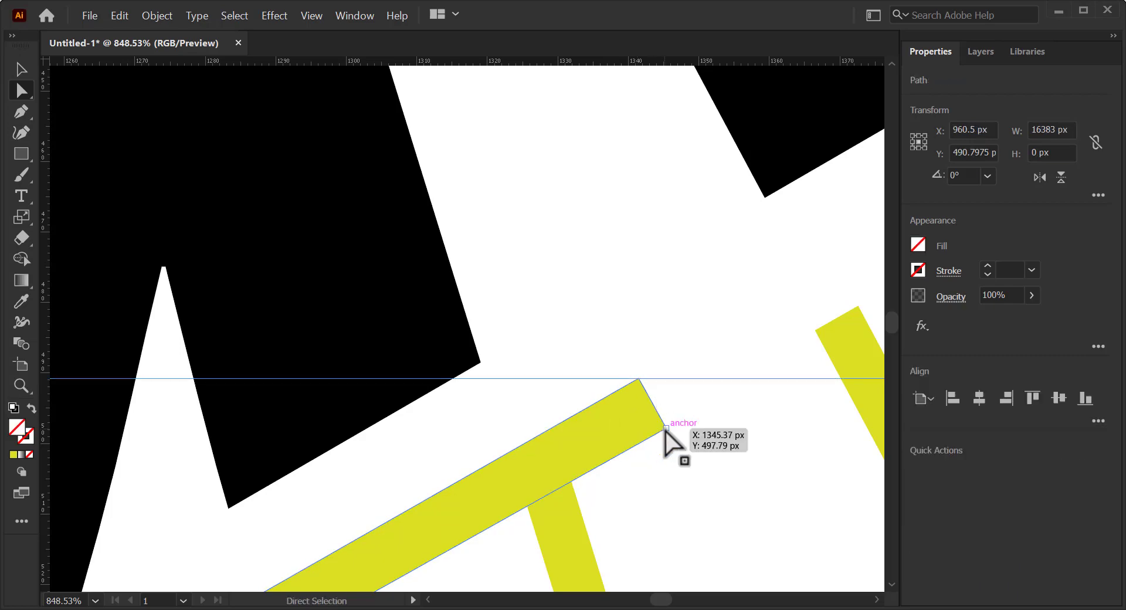
drag(666, 428, 735, 379)
key(z)
drag(771, 414, 574, 390)
drag(713, 377, 655, 284)
key(v)
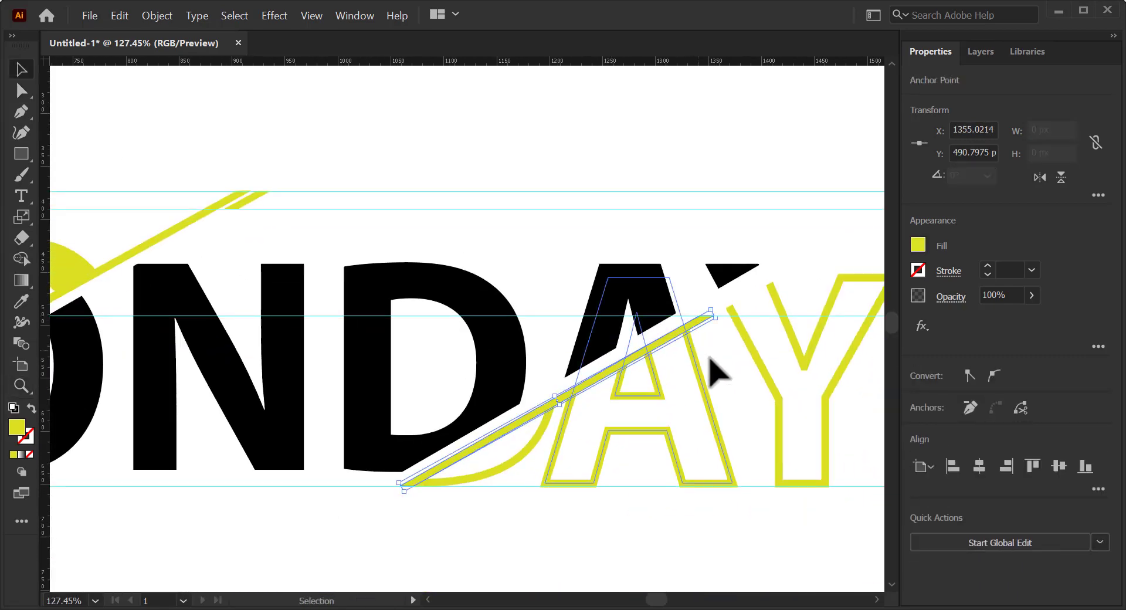
key(a)
click(705, 395)
click(657, 512)
key(z)
drag(724, 509, 630, 496)
drag(626, 479, 595, 416)
key(v)
click(581, 505)
drag(732, 424, 667, 406)
Ungroup the artwork and delete all the horizontal guides.
key(ctrl+a)
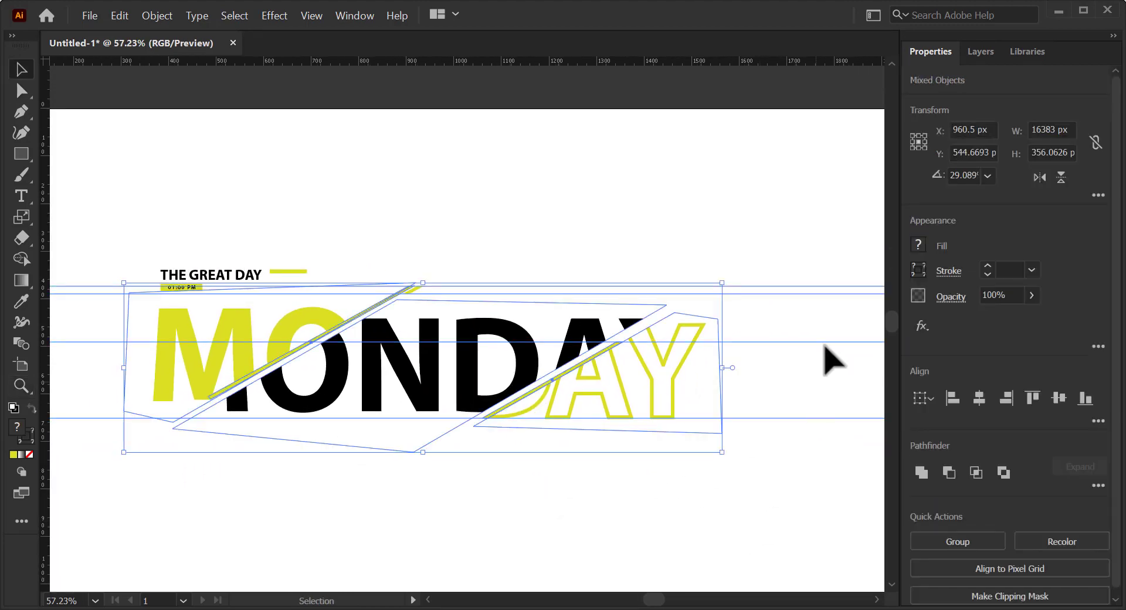
drag(857, 238, 830, 458)
key(ctrl+a)
key(Delete)
key(ctrl+z)
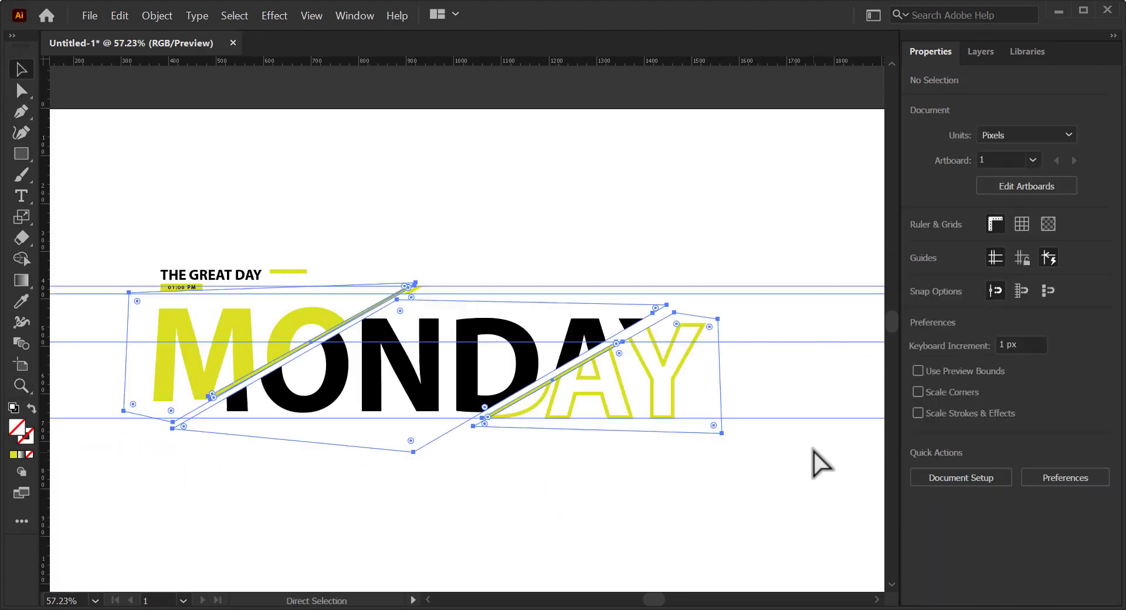
click(156, 15)
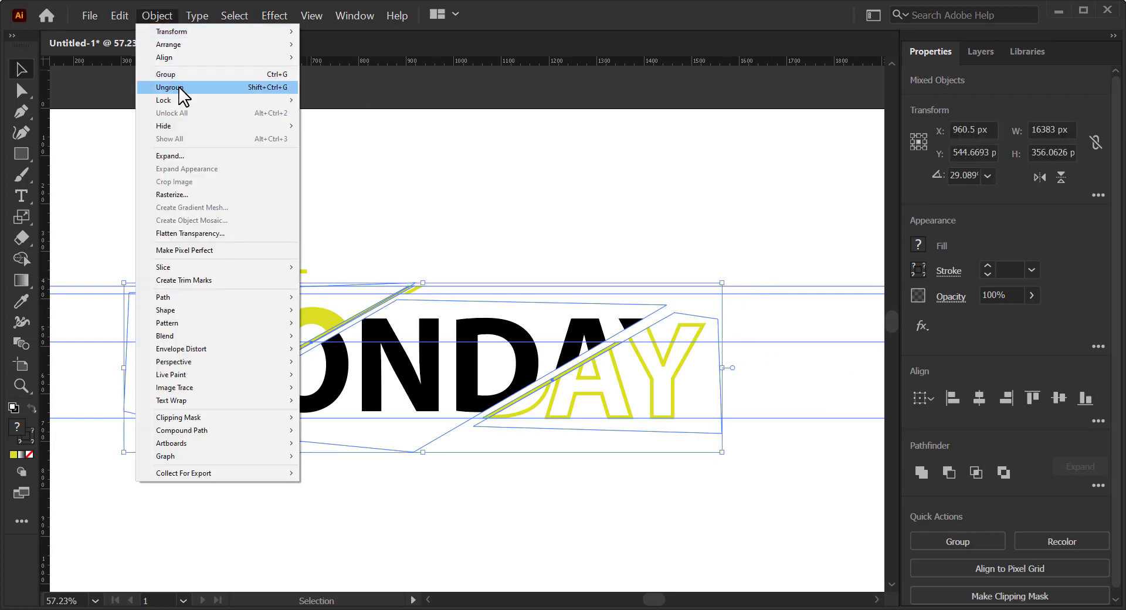
click(179, 89)
key(Delete)
click(837, 418)
key(Delete)
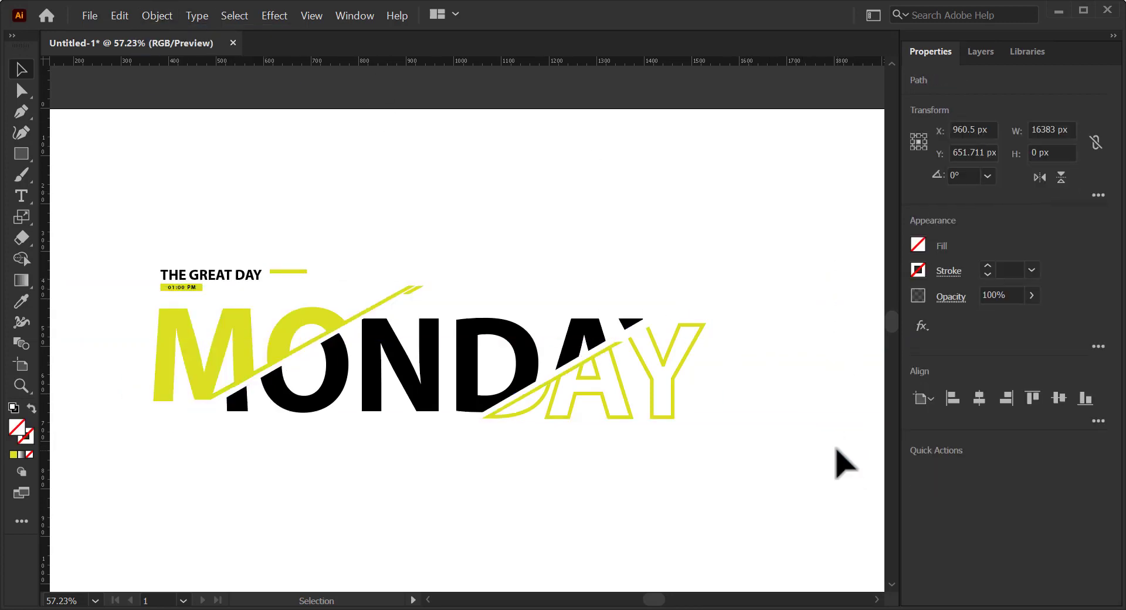
Duplicate the THE GREAT DAY caption below MONDAY and change the copy's text to BELIEVE IN YOURSELF.
key(space)
drag(275, 294, 278, 257)
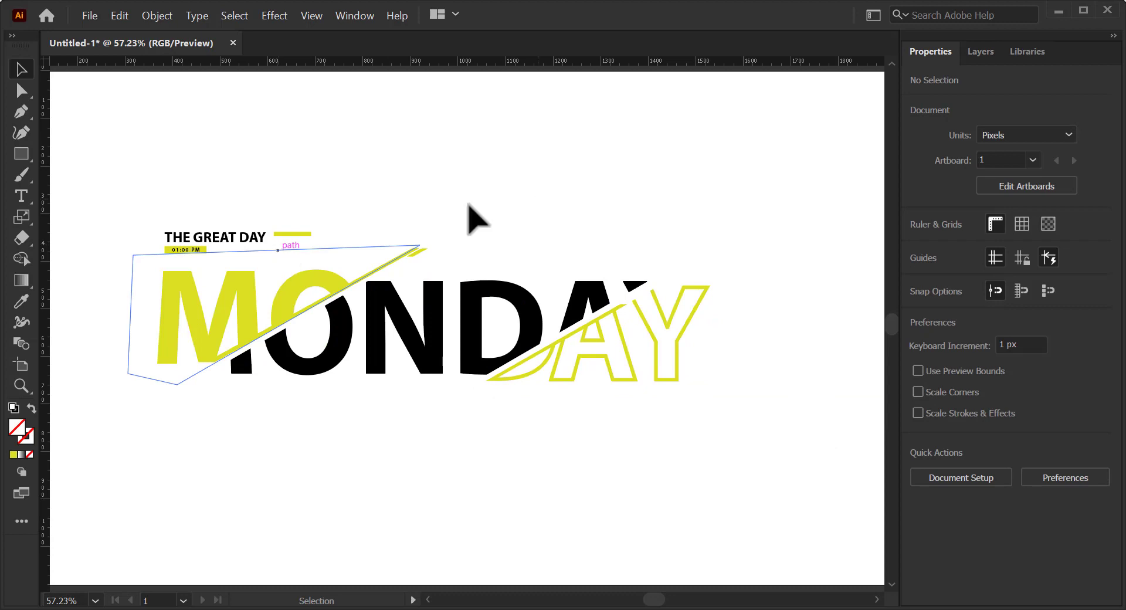
drag(246, 241, 375, 472)
key(Return)
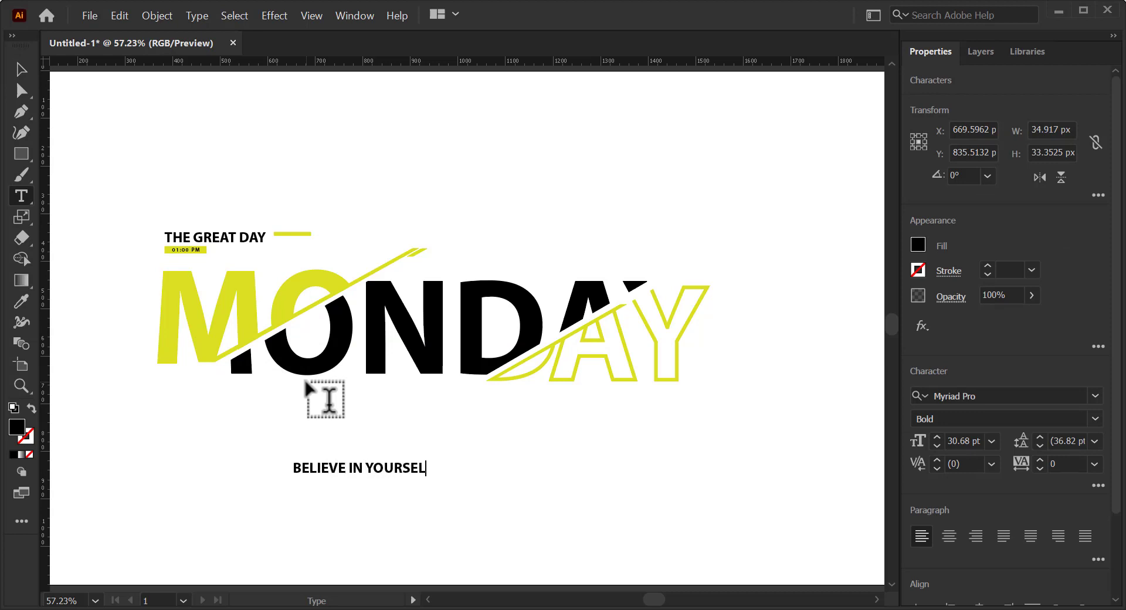
key(Escape)
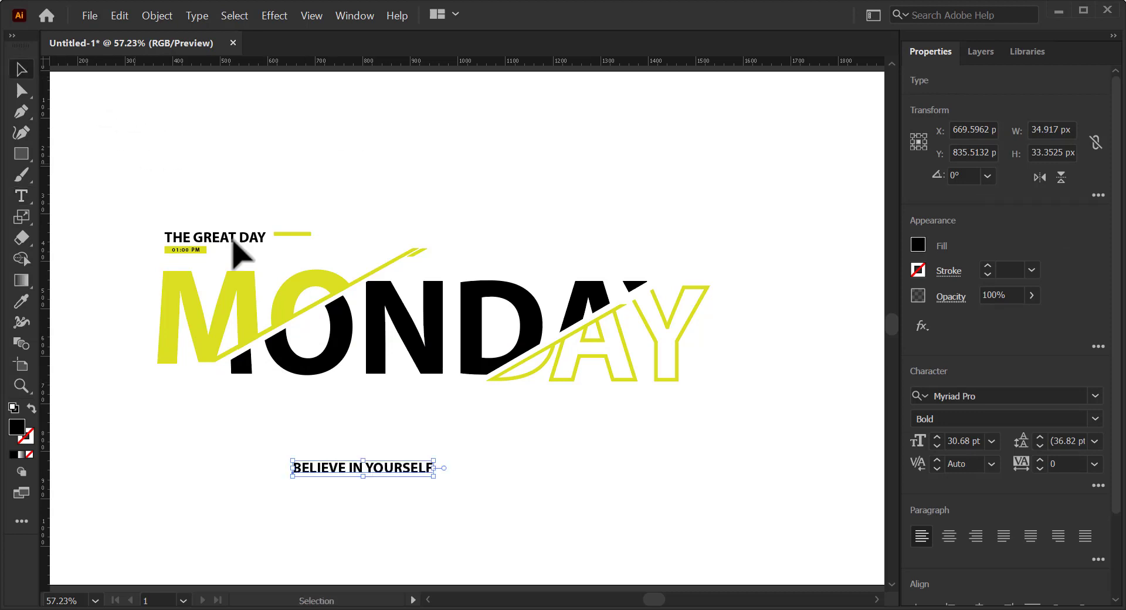
Enlarge BELIEVE IN YOURSELF to about 53.61 pt and give it no fill with a 3 pt yellow-green stroke.
drag(434, 476, 538, 488)
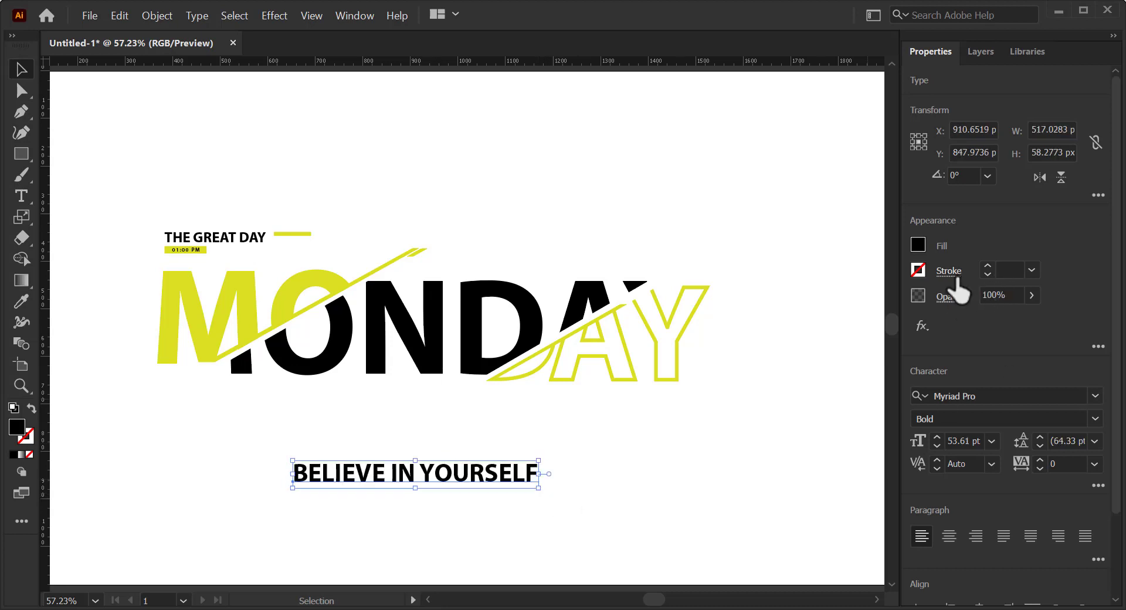
click(919, 247)
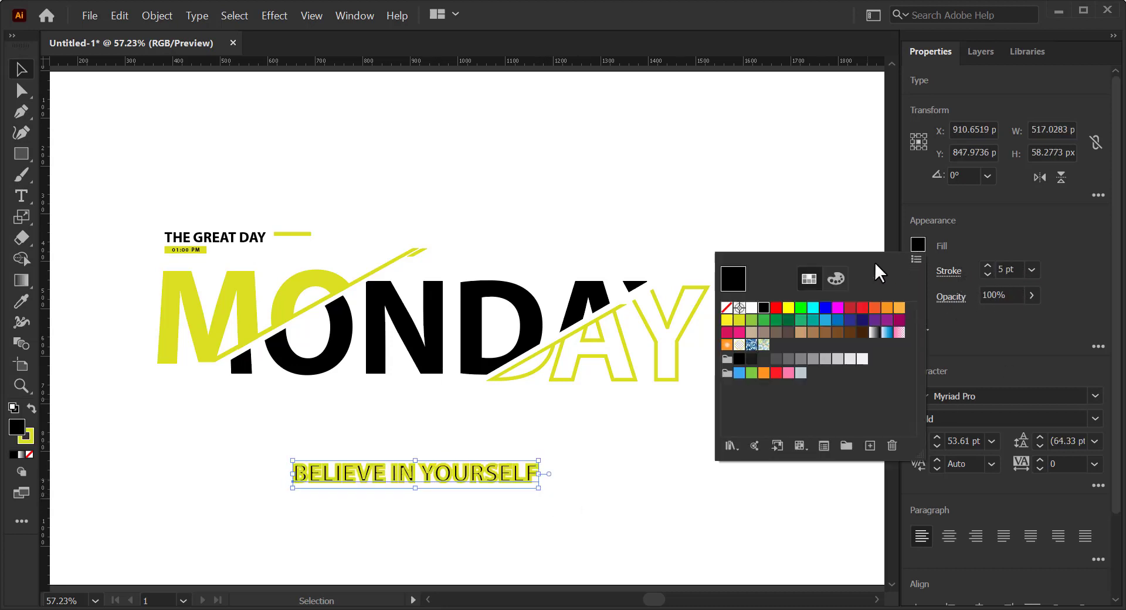
click(726, 308)
click(989, 273)
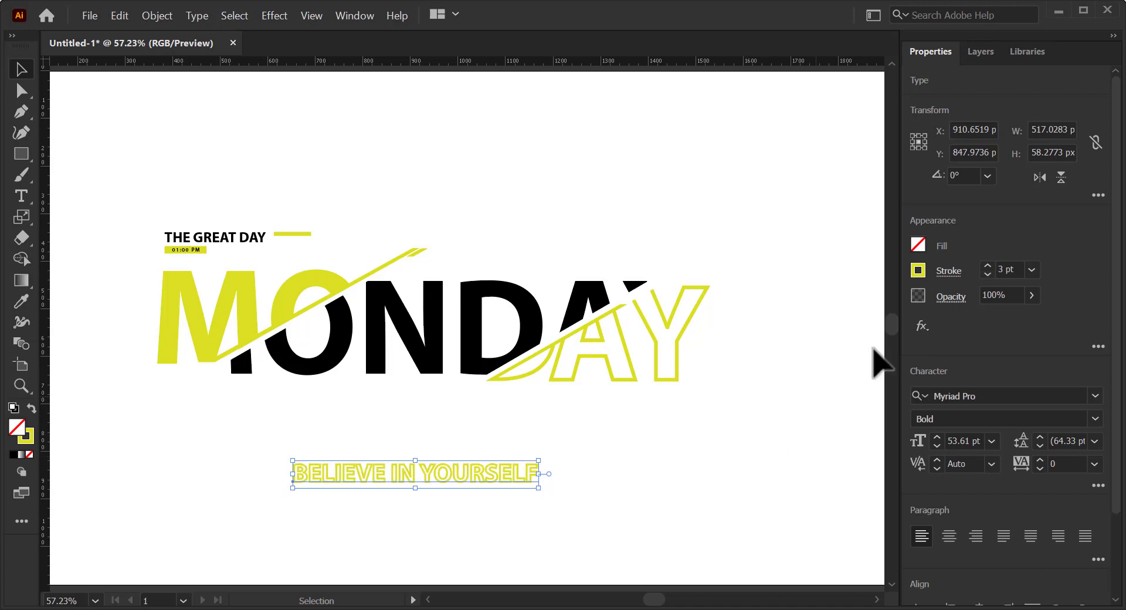
Set the tracking of BELIEVE IN YOURSELF to 200 and move it closer beneath MONDAY.
click(1096, 346)
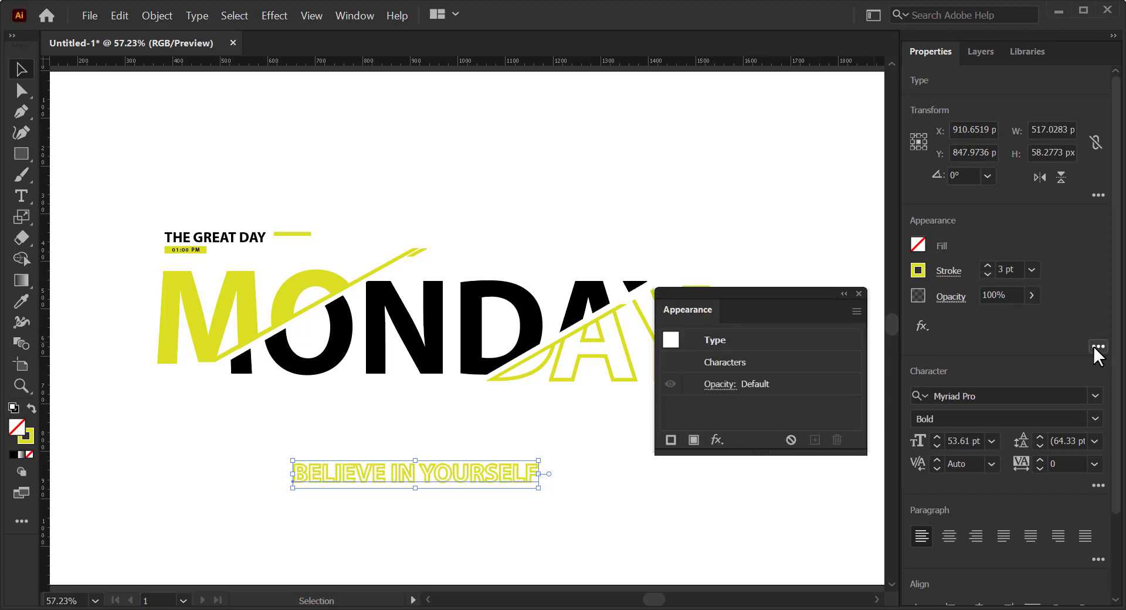
click(1094, 463)
click(1089, 462)
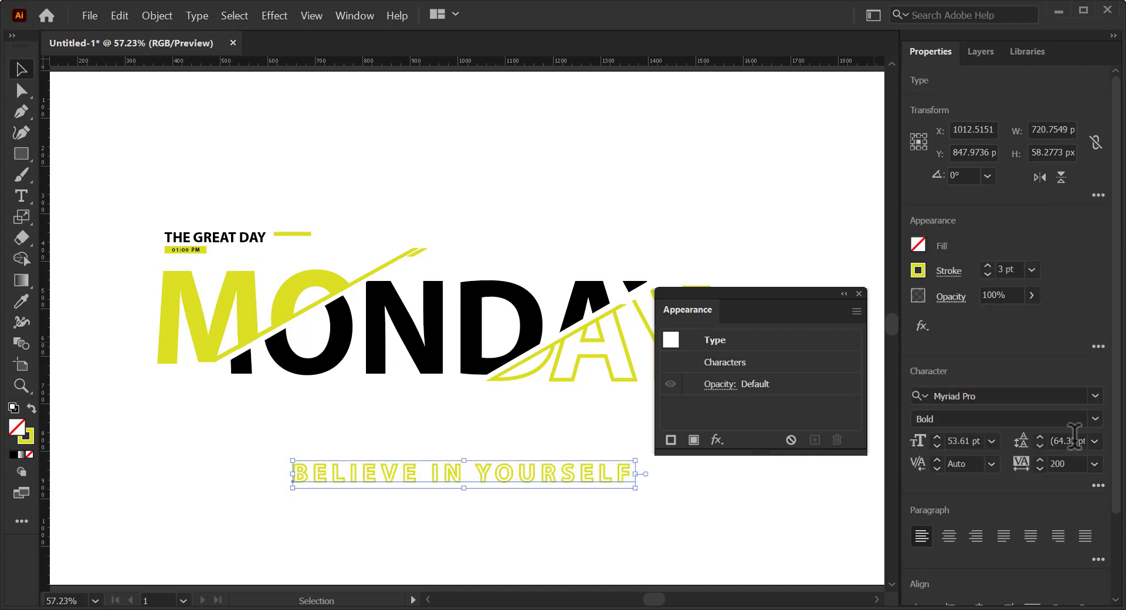
click(858, 293)
drag(558, 472, 528, 443)
click(355, 282)
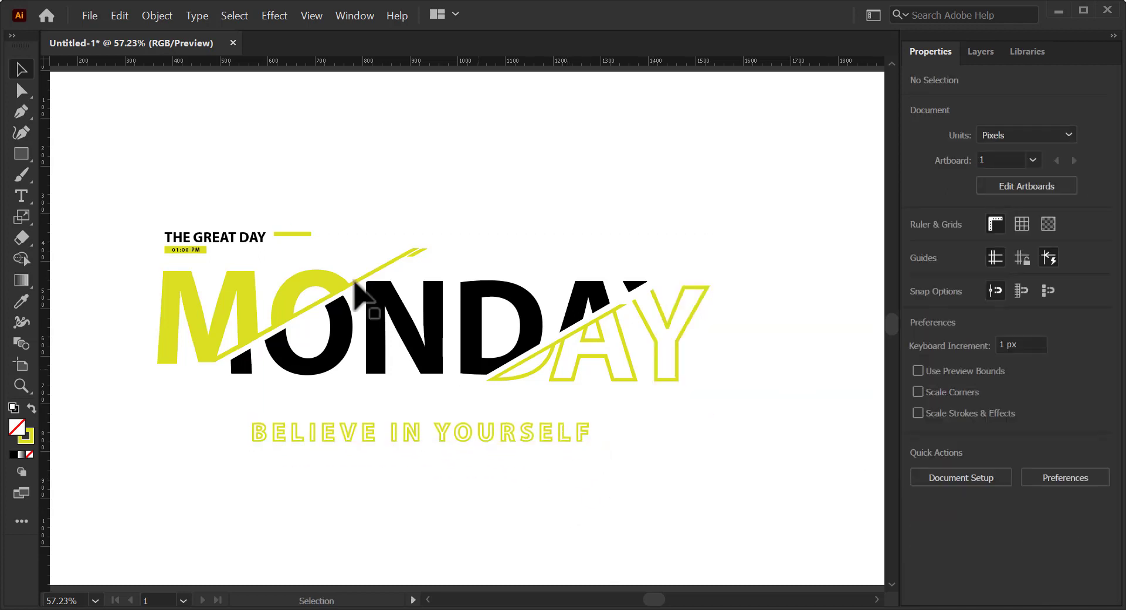
Add an "8.456 123. 36. E" caption from a copy of THE GREAT DAY and place it under MONDAY at about 39.61 pt.
drag(250, 191, 276, 146)
triple_click(261, 187)
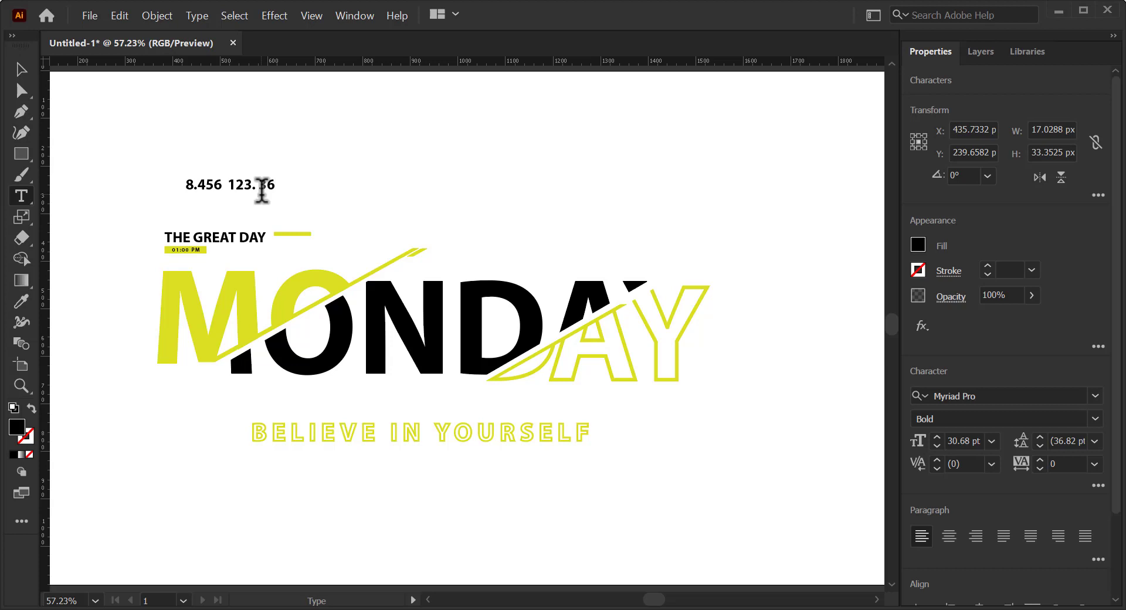
click(21, 69)
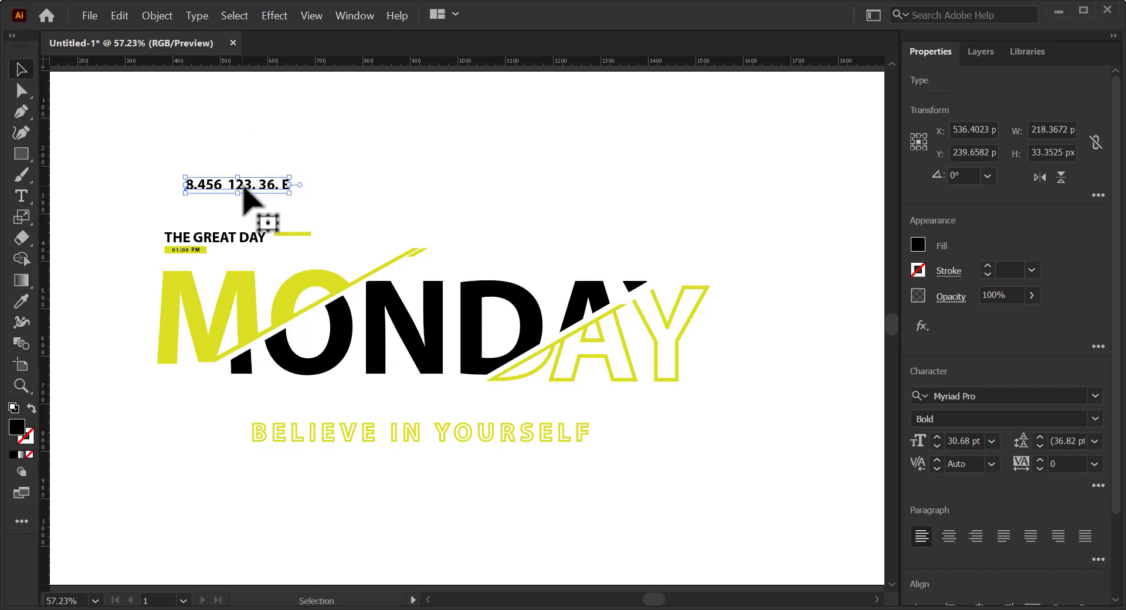
drag(258, 199, 442, 408)
click(487, 443)
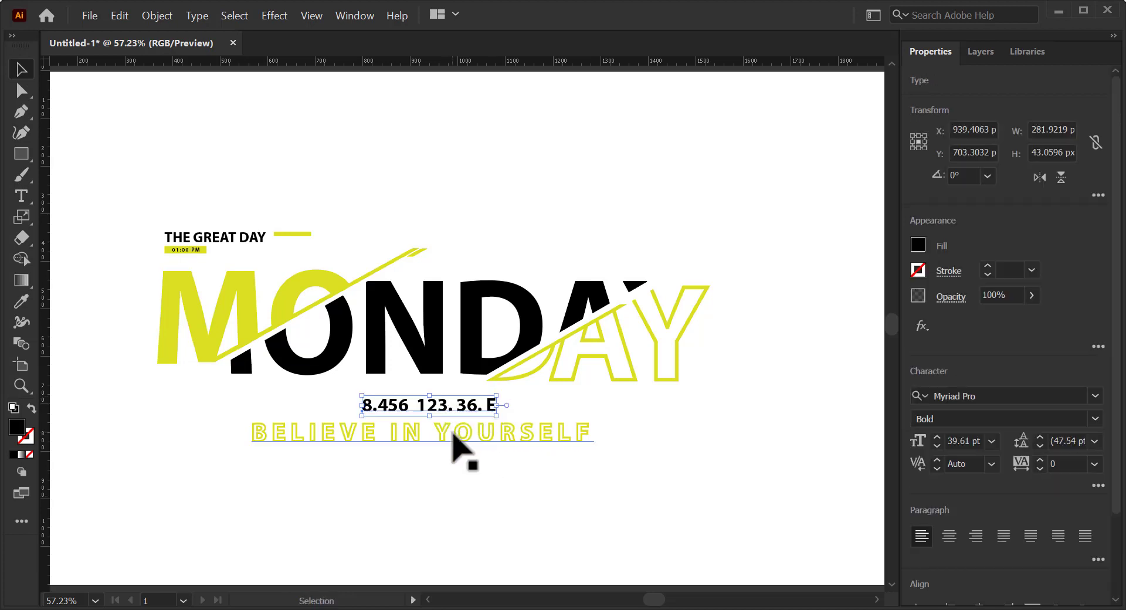
Center the number caption and BELIEVE IN YOURSELF horizontally on each other, and lower the tagline slightly.
shift+click(453, 437)
scroll(1022, 469, down, 3)
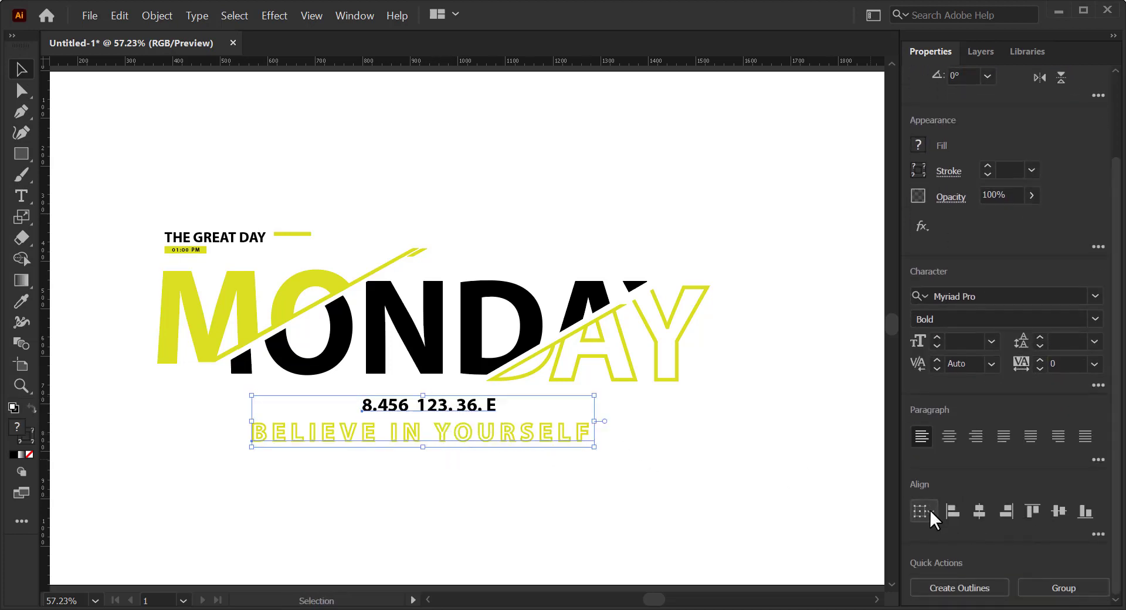
click(928, 512)
click(953, 534)
click(980, 511)
drag(494, 437, 494, 446)
click(485, 518)
Duplicate the small accent bar beside THE GREAT DAY below the tagline and stretch the copy to about 334 px wide.
drag(509, 495, 431, 358)
drag(305, 170, 831, 447)
key(z)
drag(289, 452, 63, 447)
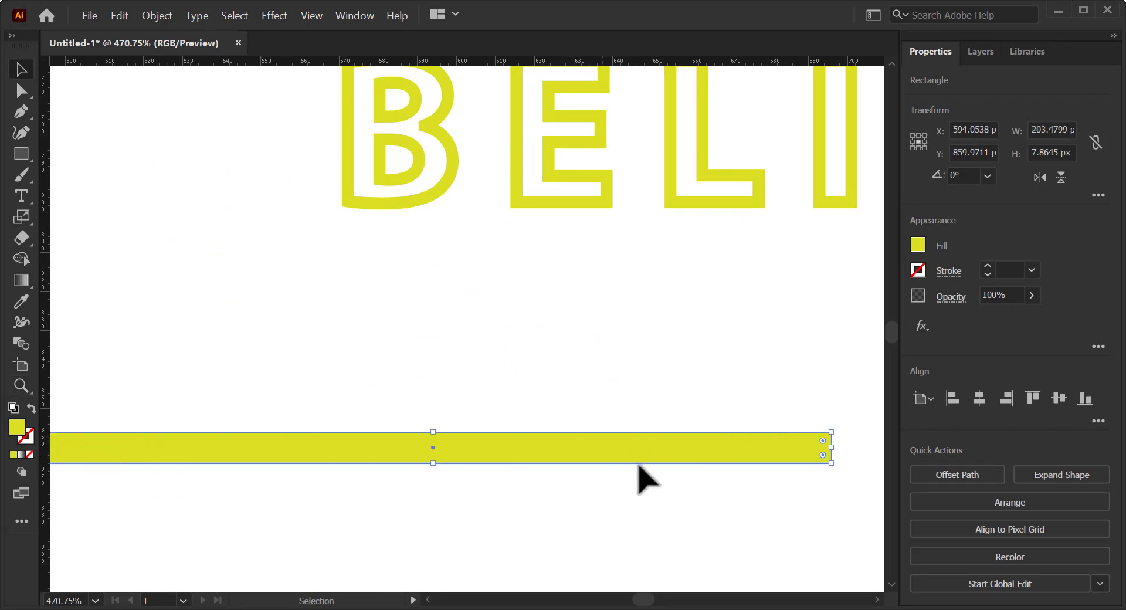
key(z)
drag(706, 473, 521, 454)
drag(743, 484, 533, 467)
drag(520, 465, 307, 463)
key(v)
drag(176, 427, 786, 472)
key(z)
drag(670, 461, 407, 448)
drag(535, 484, 412, 474)
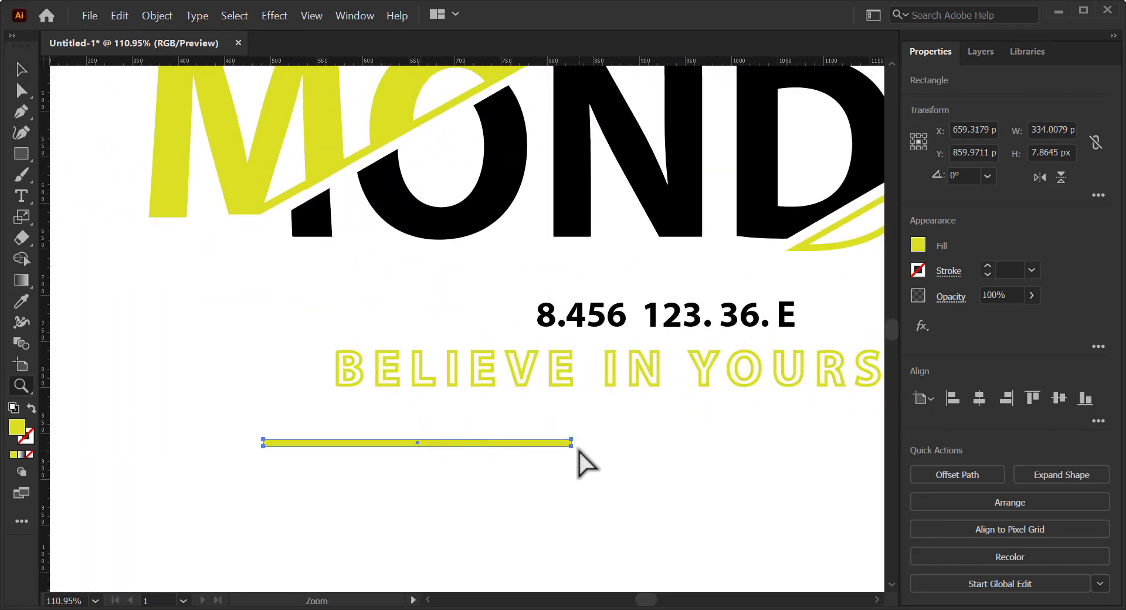
Lengthen the lower accent bar to about 637 px and place it directly beneath the tagline, flush with the tagline's left edge.
drag(571, 448, 255, 467)
key(z)
drag(138, 431, 350, 465)
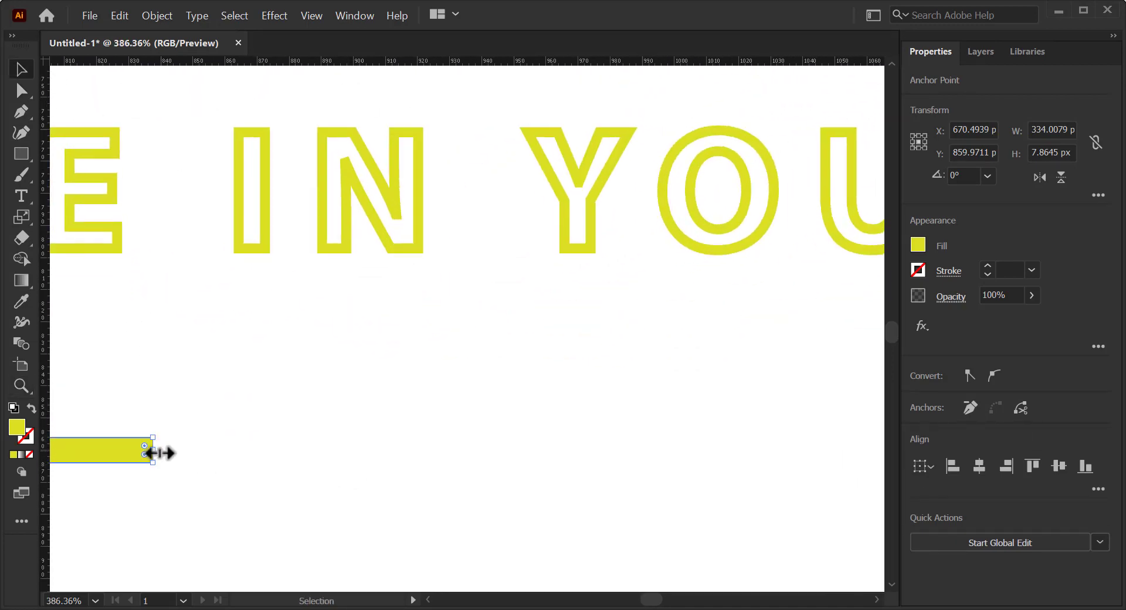
drag(159, 453, 880, 463)
key(z)
drag(744, 493, 443, 469)
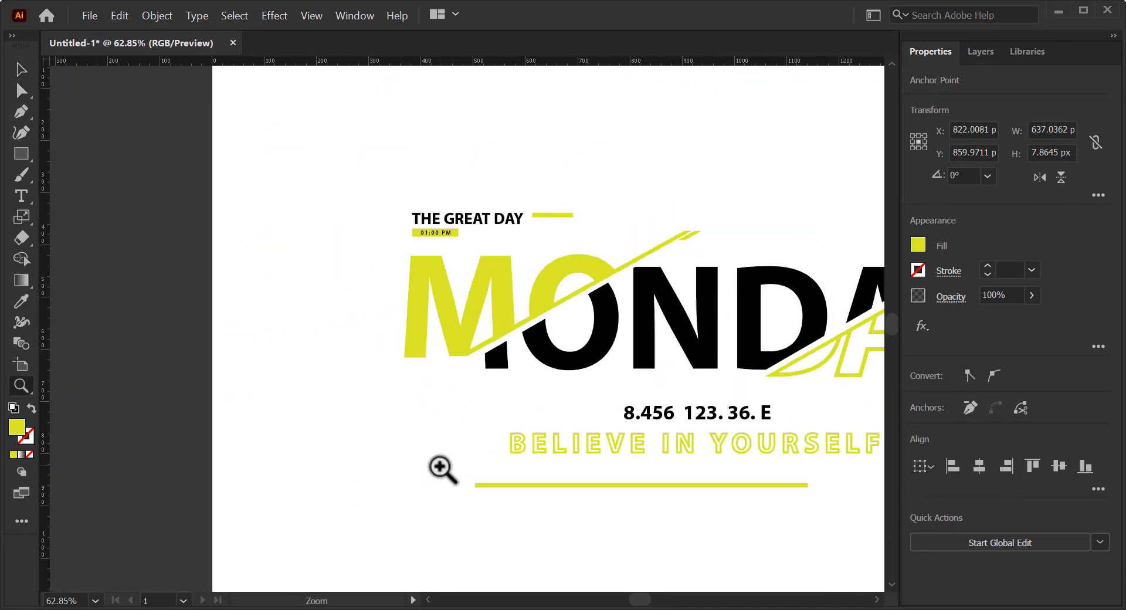
key(v)
drag(555, 441, 586, 445)
click(586, 444)
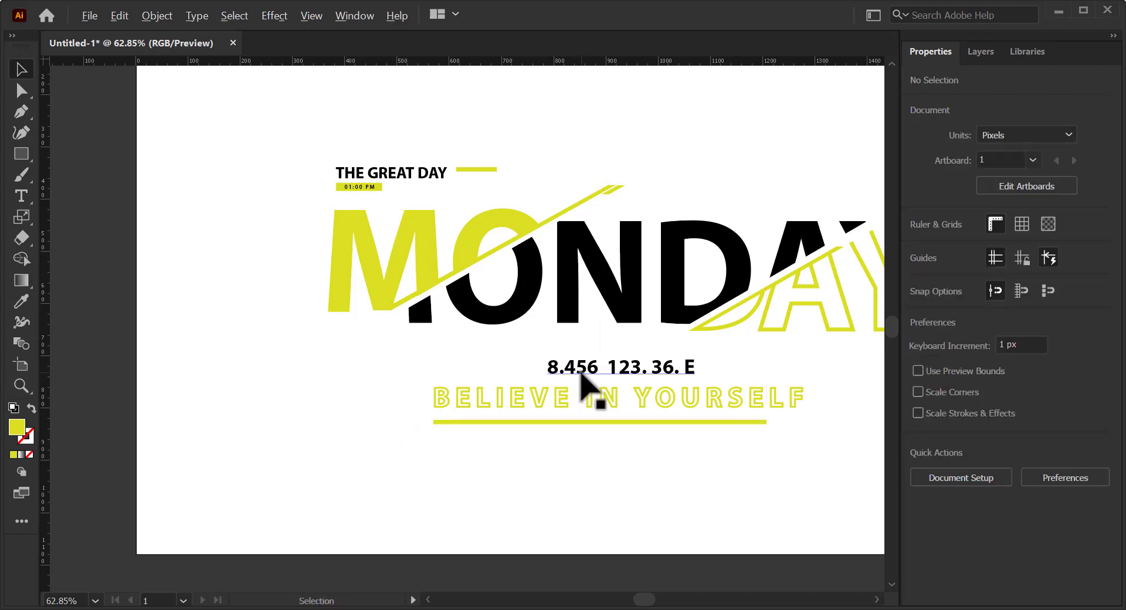
Duplicate the number caption below the long accent bar and change its text to PREMIUM QUALITY VINTAGE CO.
drag(587, 384, 475, 452)
double_click(483, 441)
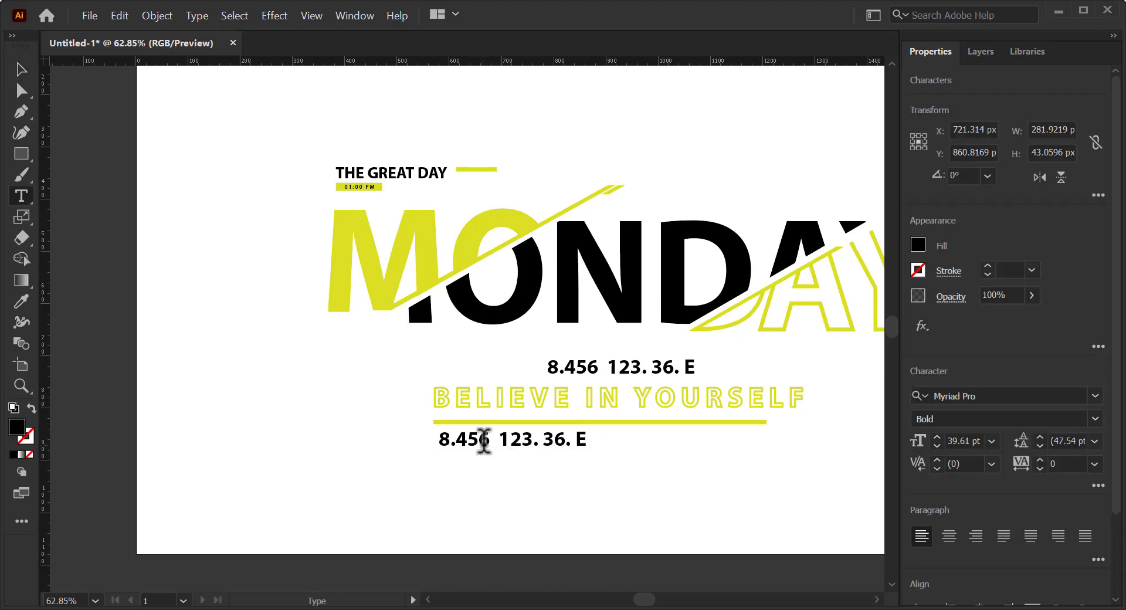
key(ctrl+a)
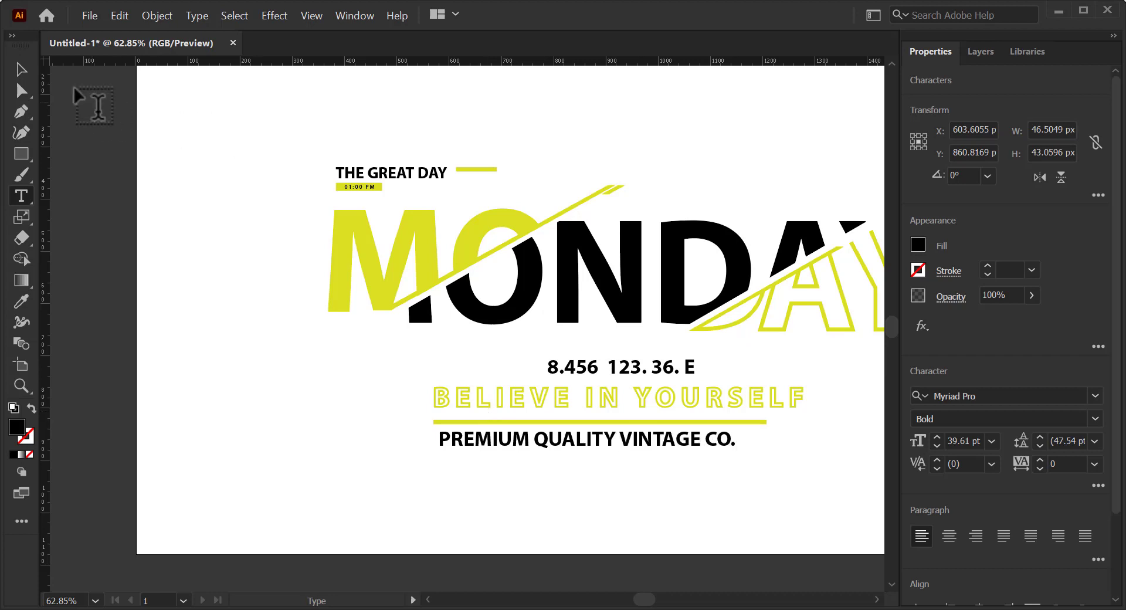
key(Escape)
Shrink the PREMIUM QUALITY VINTAGE CO. line to about 21.48 pt and set its tracking to 50.
drag(738, 450, 601, 441)
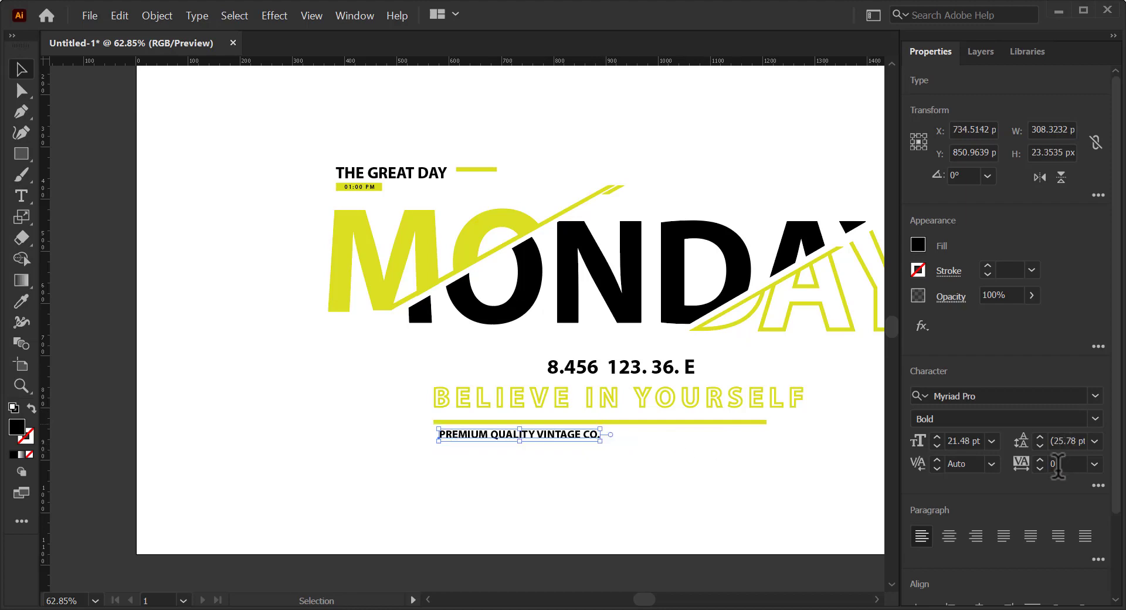
click(1094, 464)
click(1083, 388)
click(644, 473)
Position the PREMIUM QUALITY VINTAGE CO. line just under the long accent bar, flush with its left end, leaving more room below the tagline.
drag(514, 434, 586, 471)
click(528, 477)
key(ctrl+space)
drag(455, 420, 455, 428)
drag(372, 425, 482, 440)
key(ctrl+space)
key(space)
key(ctrl+space)
key(space)
drag(565, 466, 507, 460)
drag(448, 422, 448, 429)
click(435, 467)
key(space)
drag(510, 472, 548, 462)
Duplicate the number caption below the M, left of the accent bar, and change its text to 2021.
drag(533, 375, 317, 455)
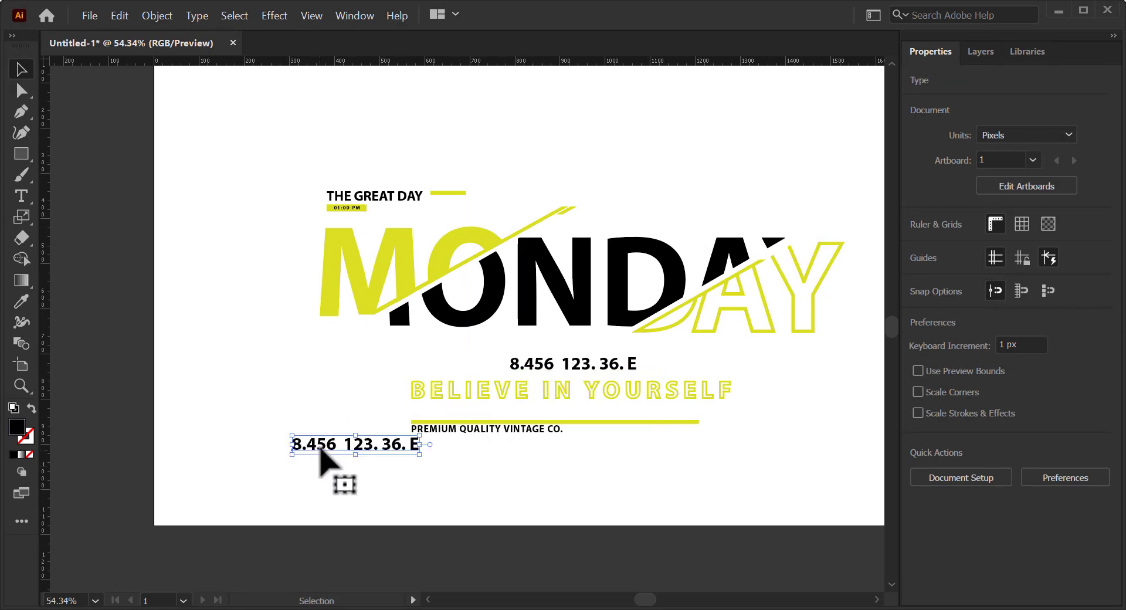
triple_click(327, 447)
text(2021)
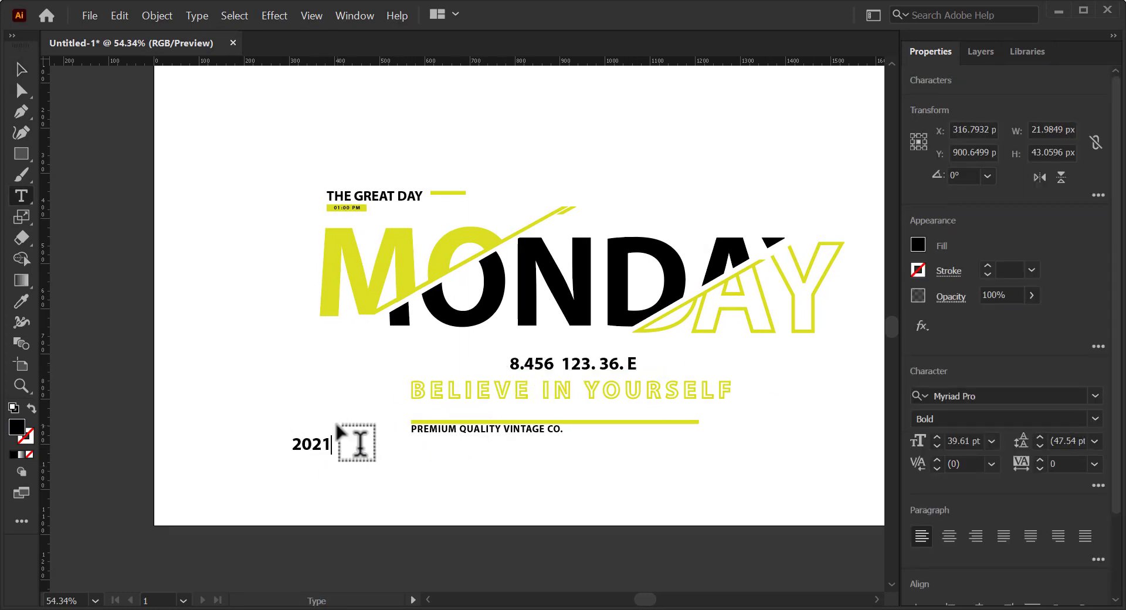
click(30, 74)
Enlarge 2021, line it up with the M's left edge and fill it with yellow-green.
drag(332, 453, 377, 450)
click(373, 296)
key(ctrl+z)
key(v)
click(918, 245)
click(738, 321)
Move the long accent bar and the PREMIUM QUALITY VINTAGE CO. line together up against 2021, nudged up 2 px.
drag(428, 421, 429, 420)
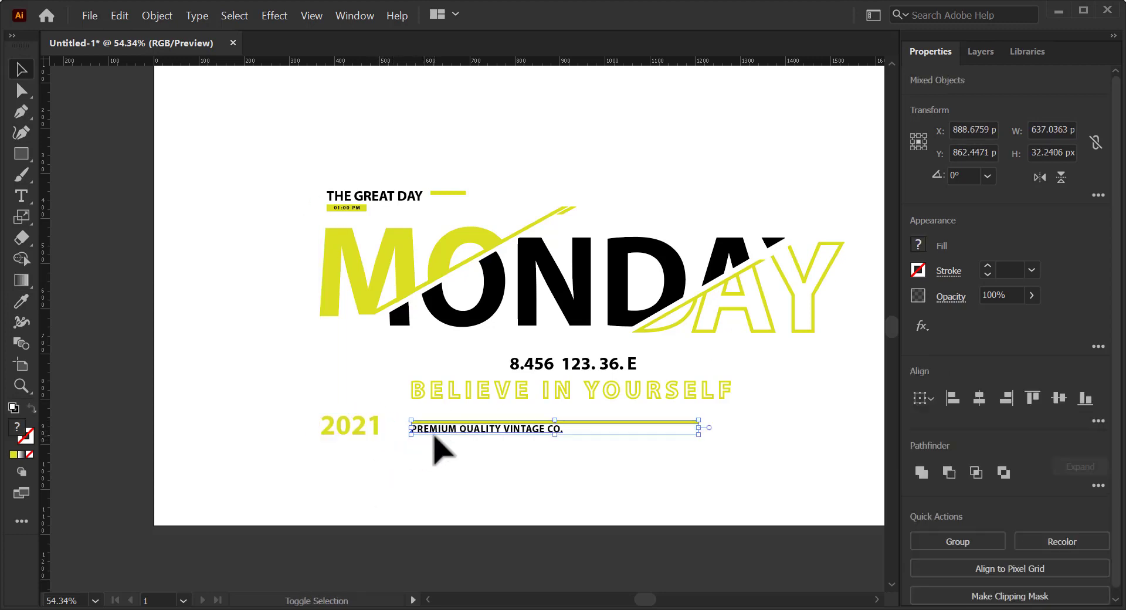
key(Up)
key(Up)
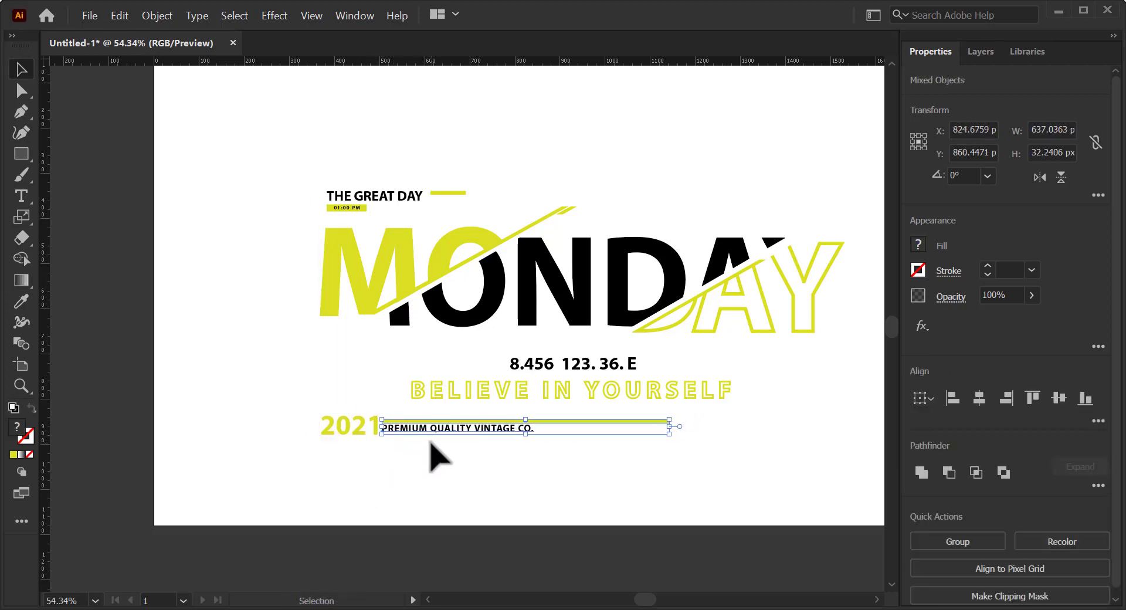
click(430, 471)
drag(448, 423, 451, 428)
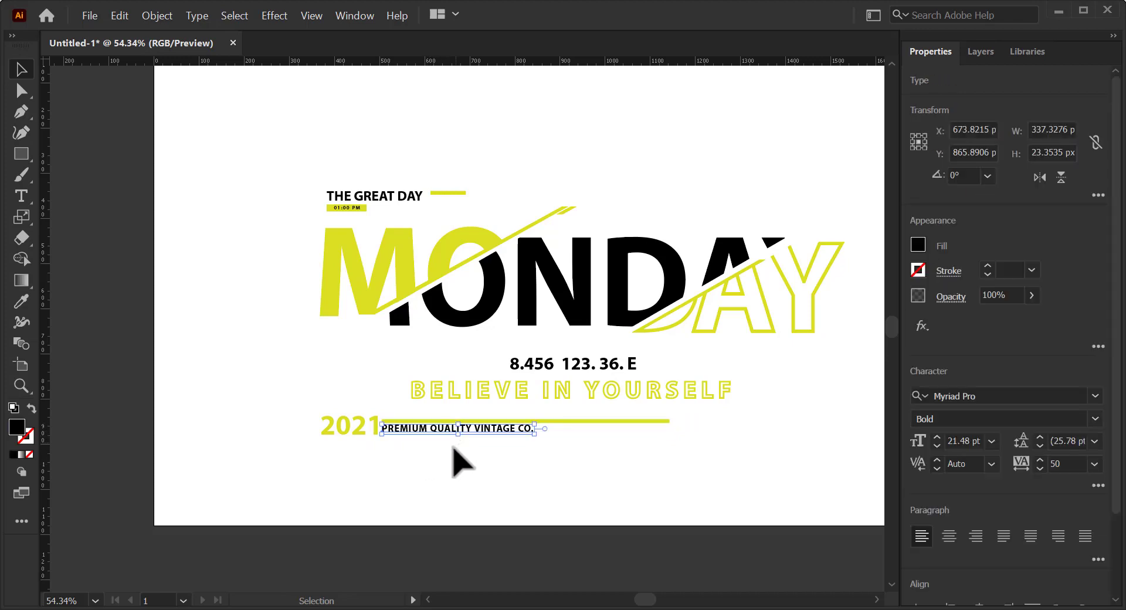
shift+click(478, 421)
click(420, 477)
Lower BELIEVE IN YOURSELF and the number caption slightly to even out the spacing beneath MONDAY.
drag(697, 443, 590, 469)
drag(540, 420, 538, 425)
drag(540, 420, 519, 396)
click(541, 418)
click(587, 444)
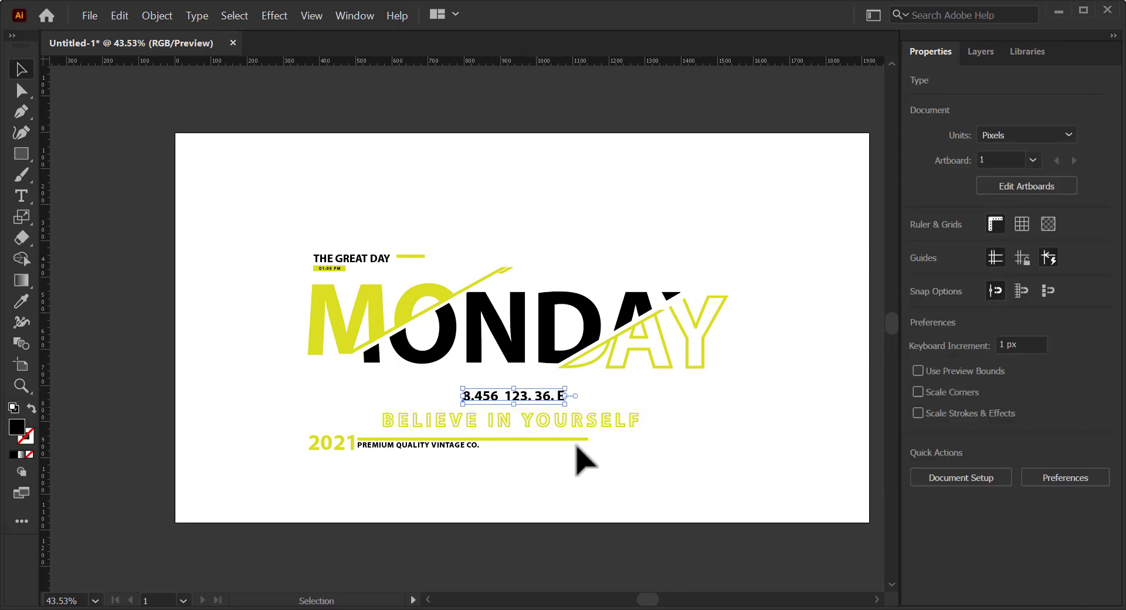
click(575, 445)
drag(627, 446, 576, 445)
Group all of the artwork on the artboard.
drag(216, 226, 708, 519)
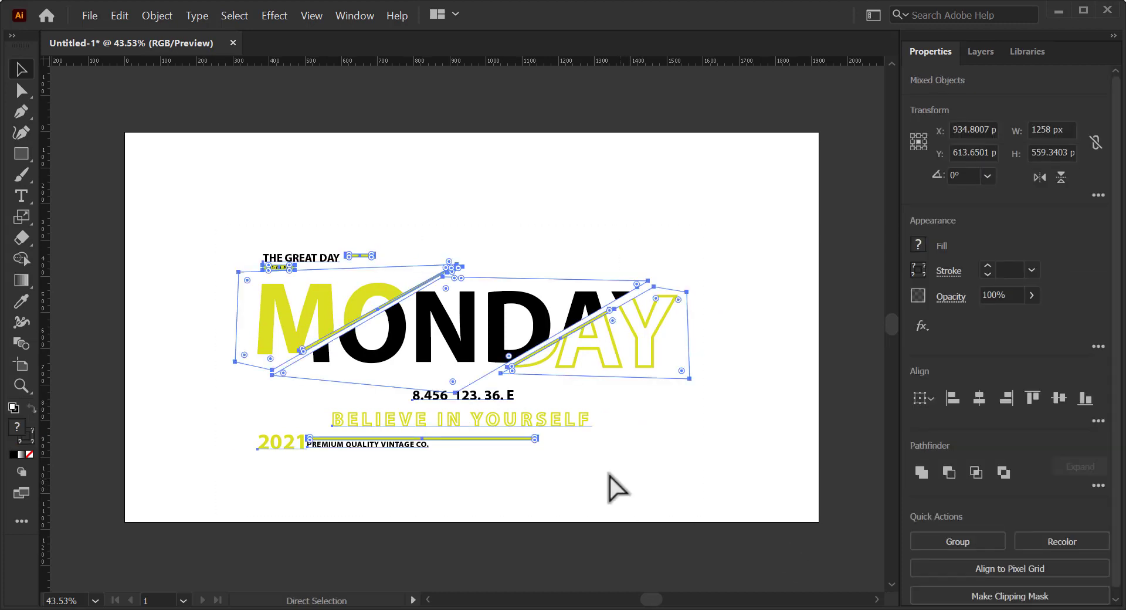
key(ctrl+g)
click(753, 378)
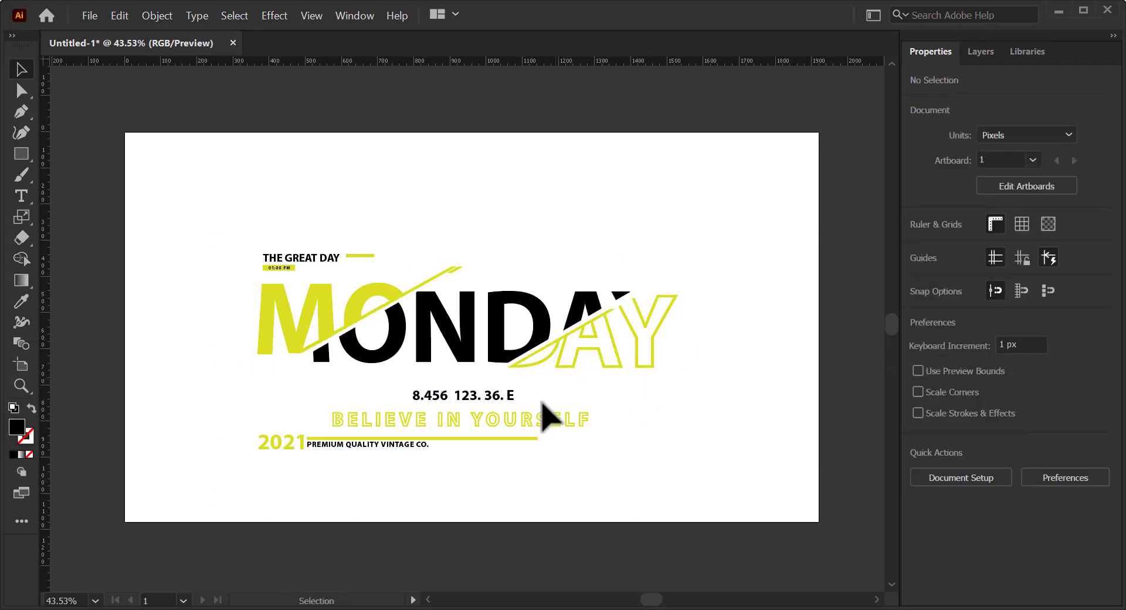
Centre the artwork group horizontally on the artboard and nudge it up toward the artboard's middle.
click(542, 417)
click(977, 399)
key(Up)
key(Up)
key(Up)
key(Up)
key(Up)
key(Up)
key(Up)
key(Up)
key(Up)
key(Up)
key(Up)
key(Up)
key(Up)
key(Up)
key(Up)
key(Up)
key(Up)
key(Up)
key(Up)
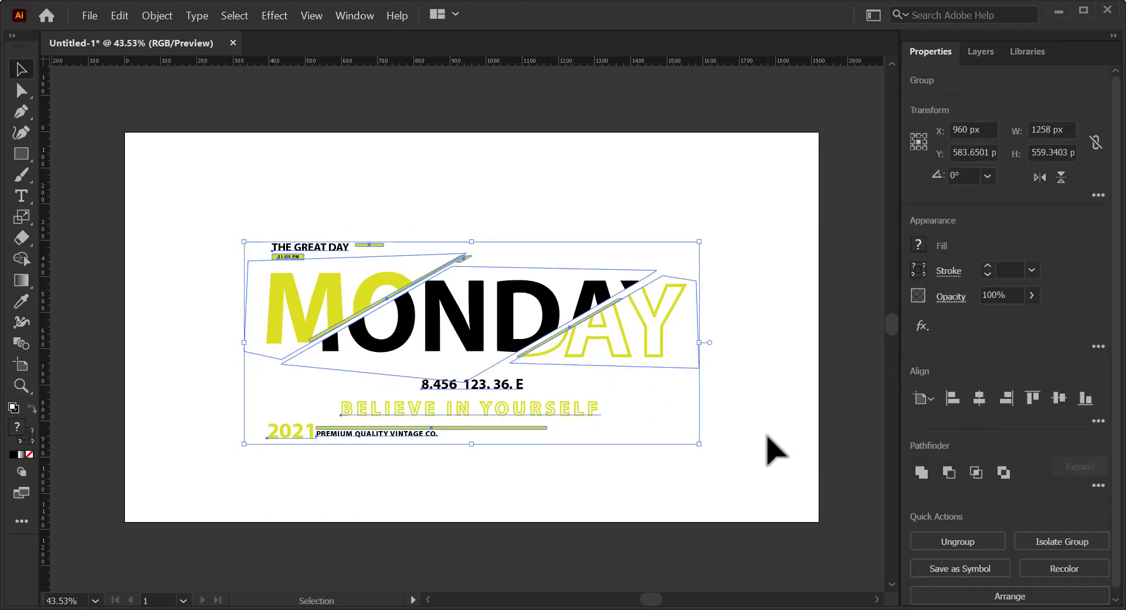
click(780, 444)
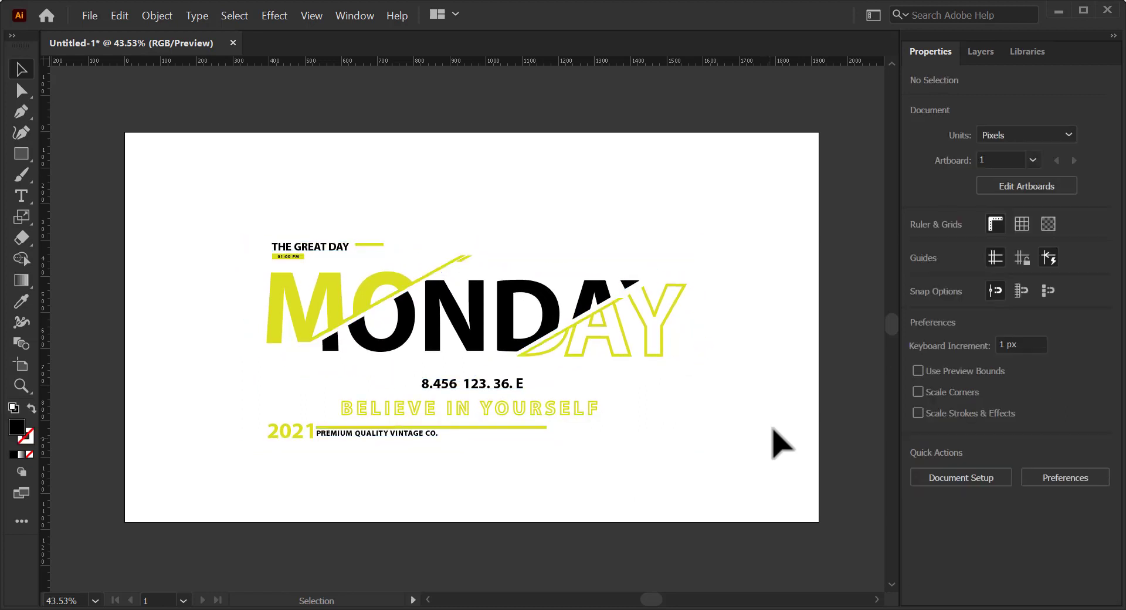
Draw a 1920 × 1080 px rectangle covering the whole artboard and send it behind the artwork.
click(21, 154)
drag(124, 132, 819, 521)
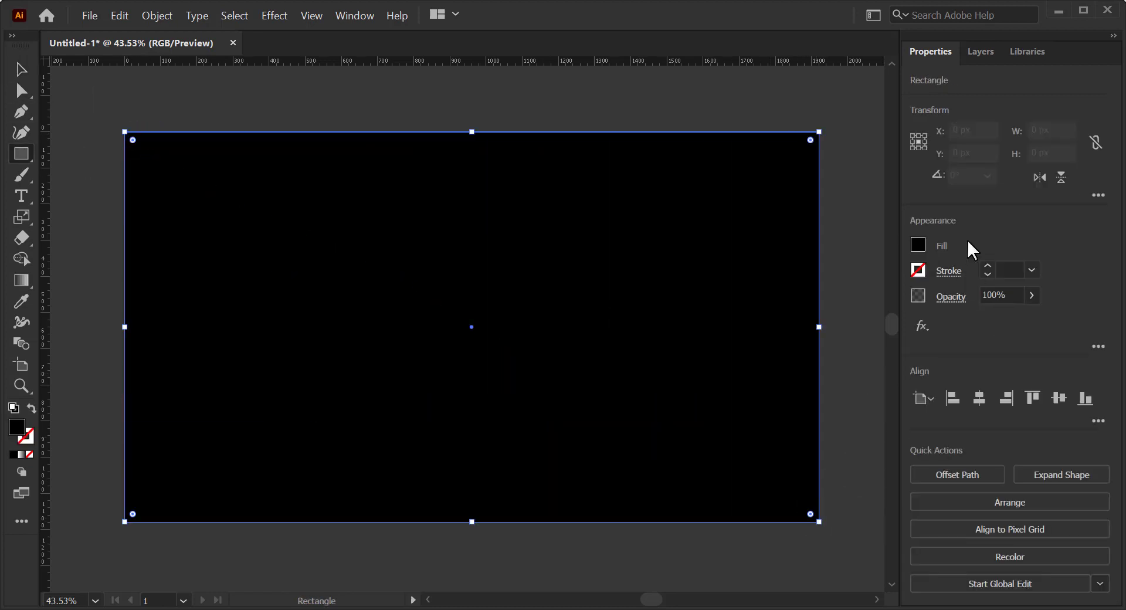
click(239, 17)
mouse_move(157, 15)
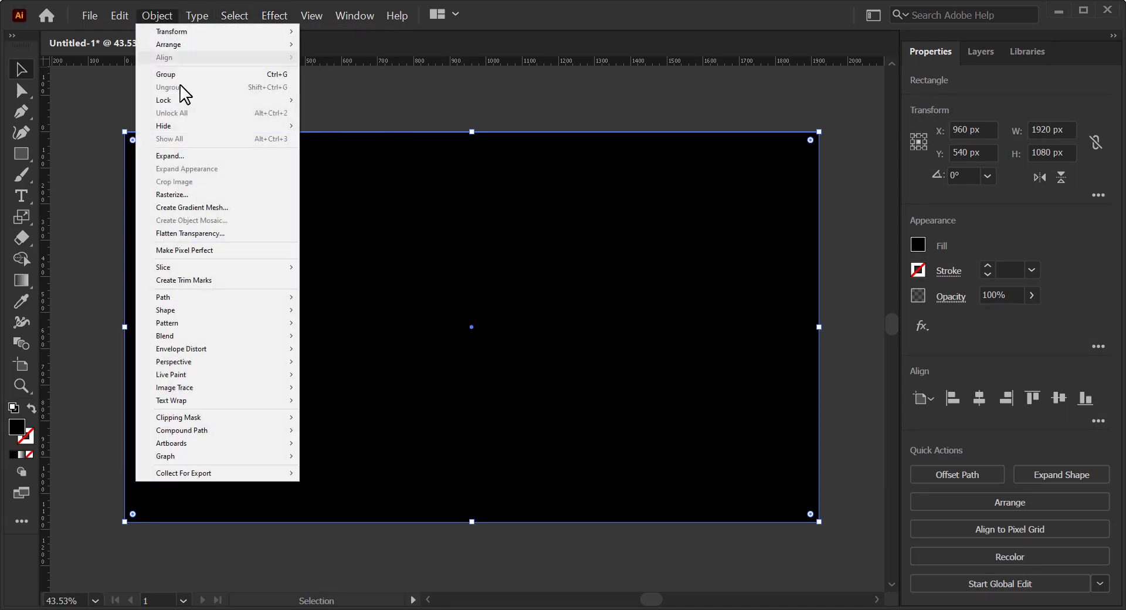
mouse_move(176, 43)
click(326, 84)
click(304, 146)
Fill the background rectangle with a dark grey swatch.
click(918, 244)
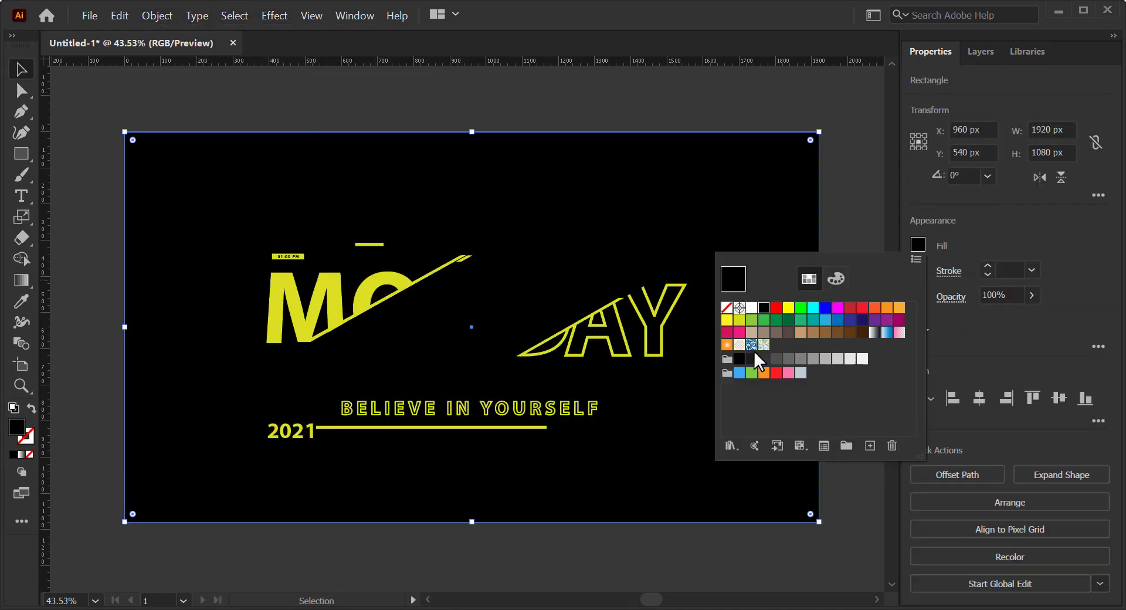
click(752, 359)
click(776, 358)
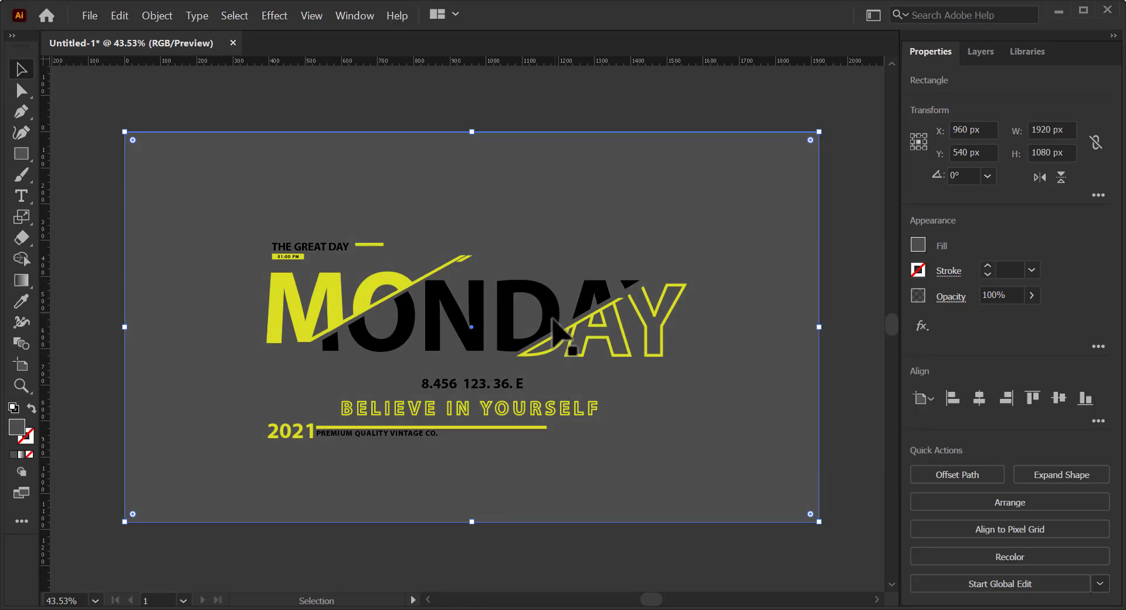
Within the middle slice's clip group, fill the black M, O, N, D and A letter pieces with white.
double_click(554, 310)
double_click(555, 310)
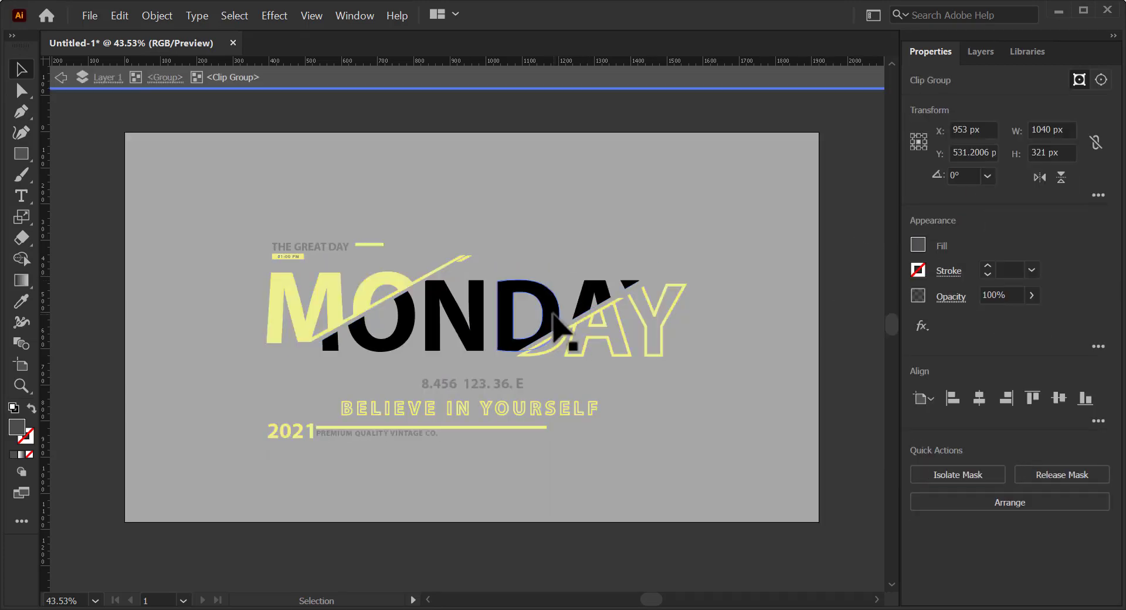
shift+click(475, 333)
shift+click(397, 334)
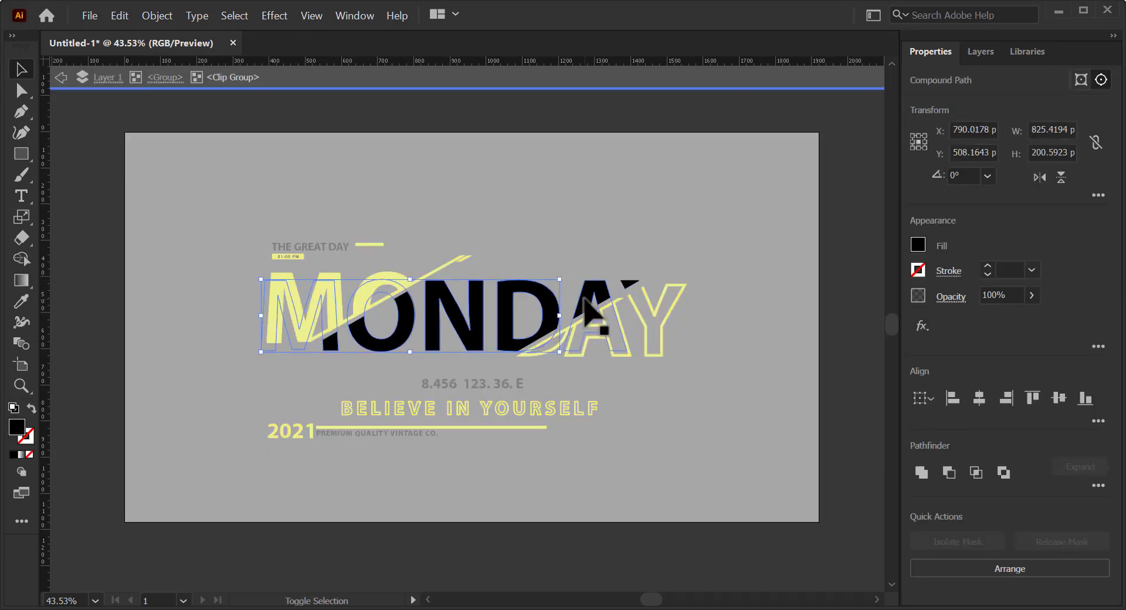
drag(627, 280, 622, 281)
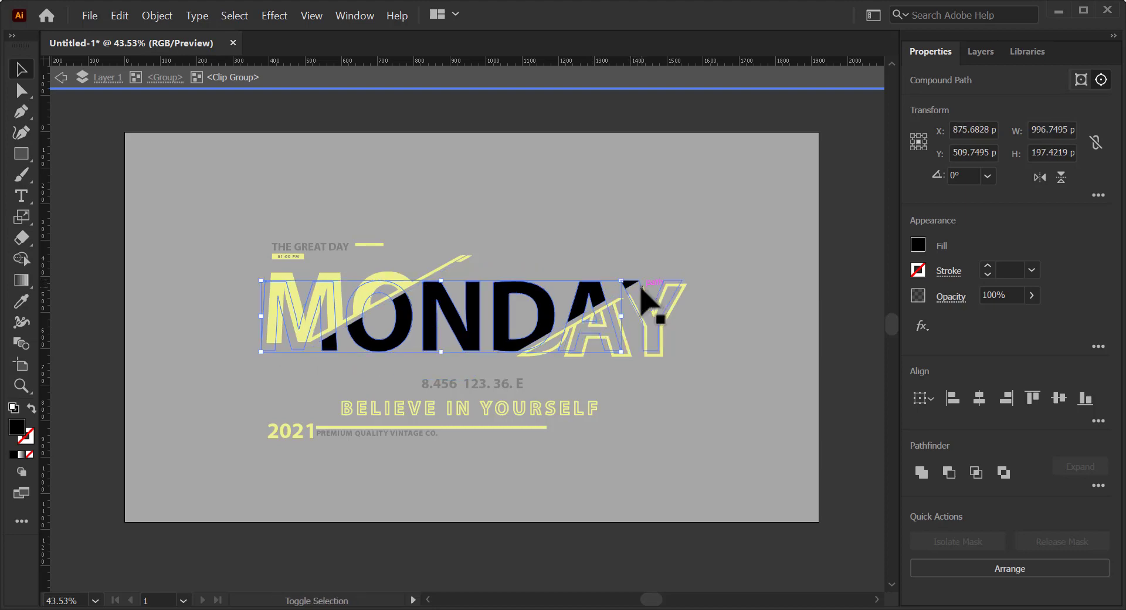
click(918, 245)
click(749, 305)
click(634, 289)
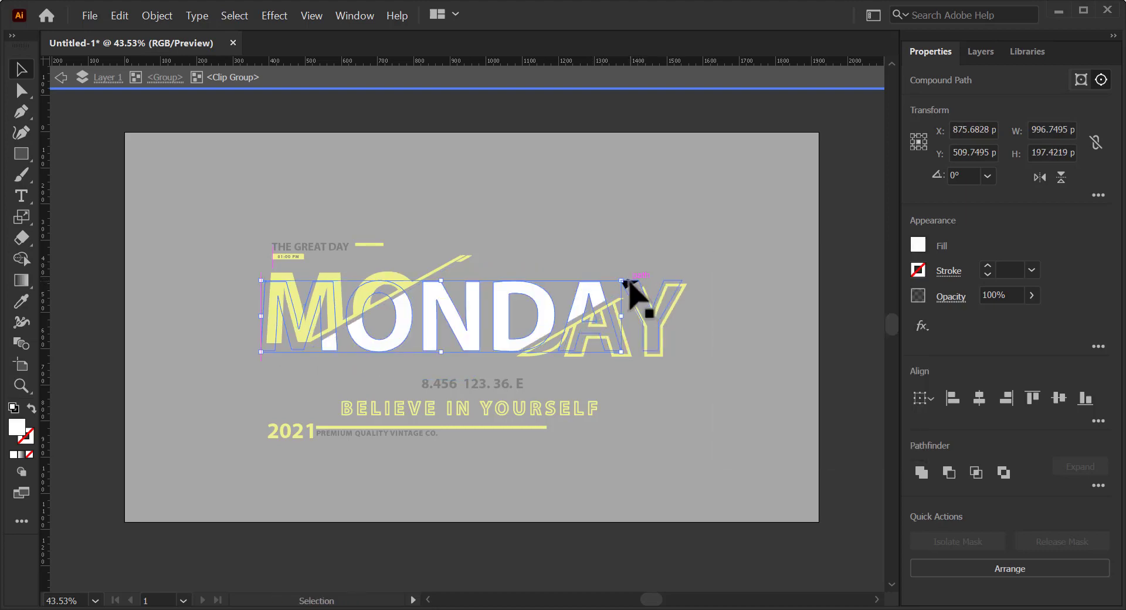
Fill the remaining black fragment of the Y with white and leave the clip group's isolation.
click(639, 286)
drag(616, 271, 674, 311)
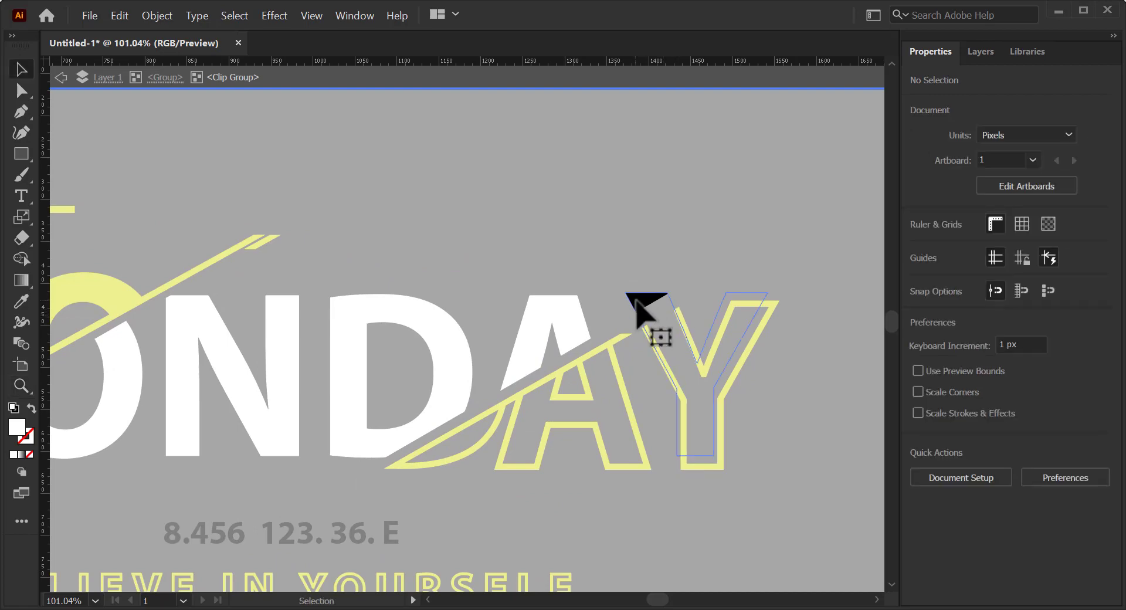
click(645, 306)
click(918, 244)
click(83, 76)
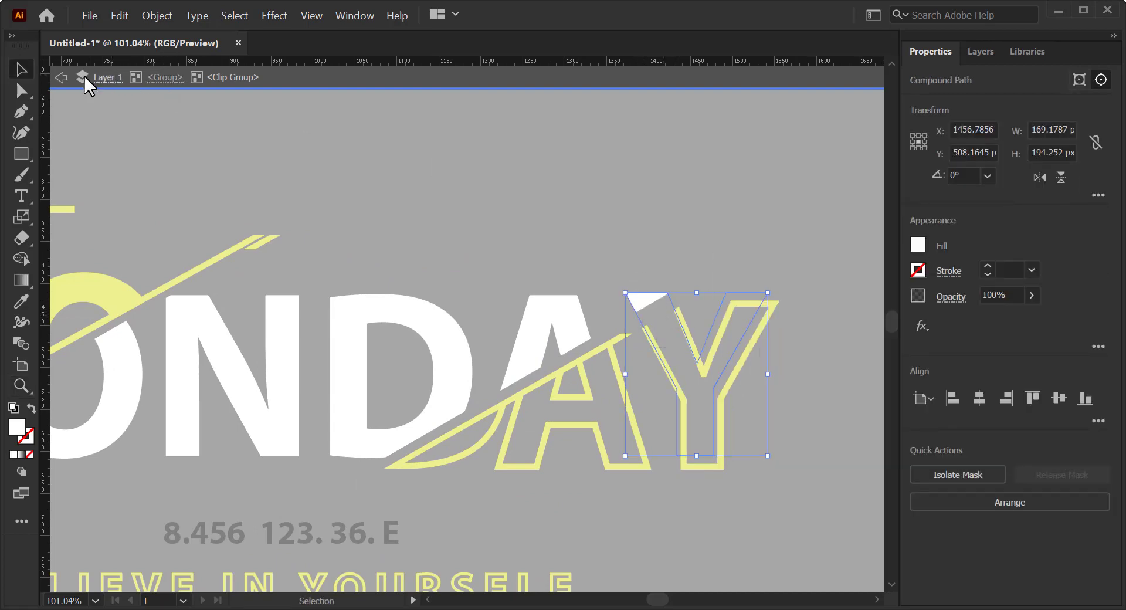
click(84, 76)
click(66, 78)
Fill the 8.456 123. 36. E caption inside the artwork group with white.
double_click(317, 534)
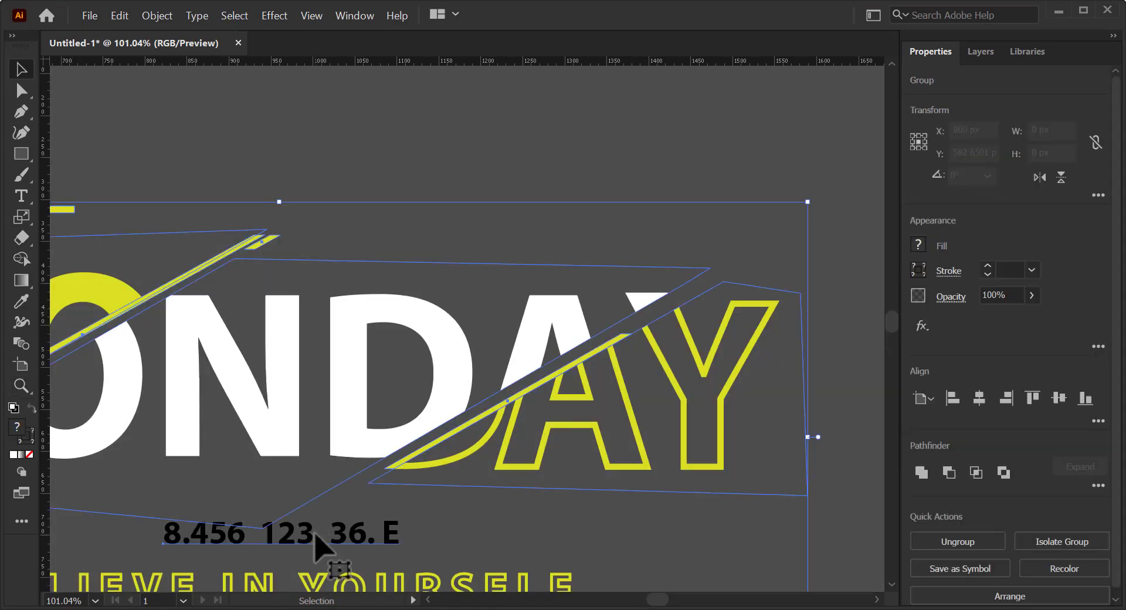
click(917, 244)
click(751, 308)
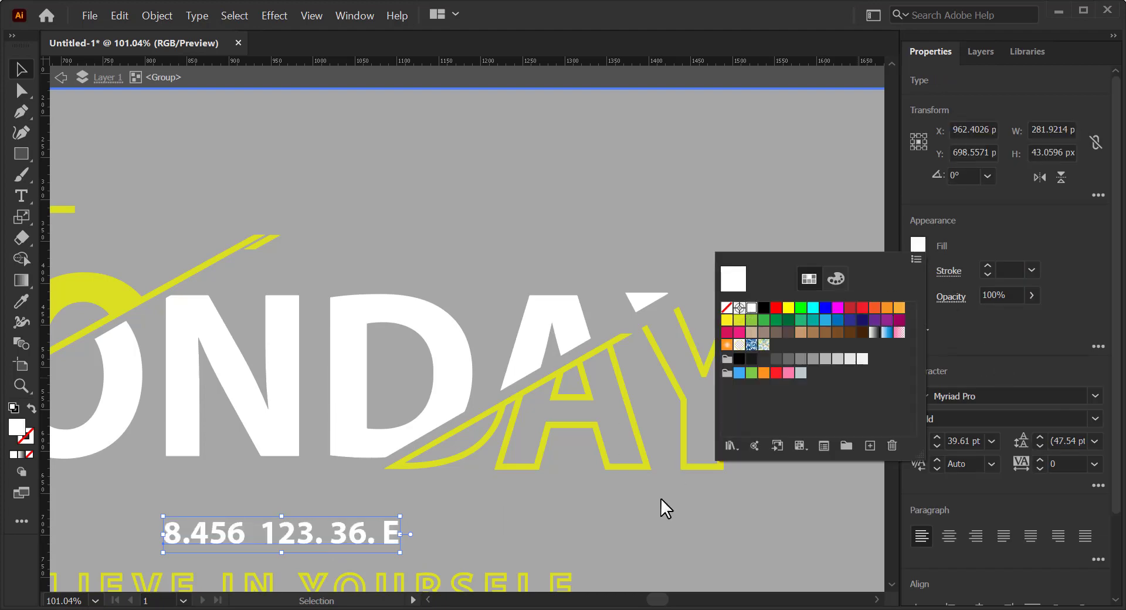
click(687, 533)
Fill the THE GREAT DAY and PREMIUM QUALITY VINTAGE CO. captions with white and leave the group's isolation.
key(z)
drag(697, 512, 573, 491)
click(574, 489)
click(295, 352)
key(v)
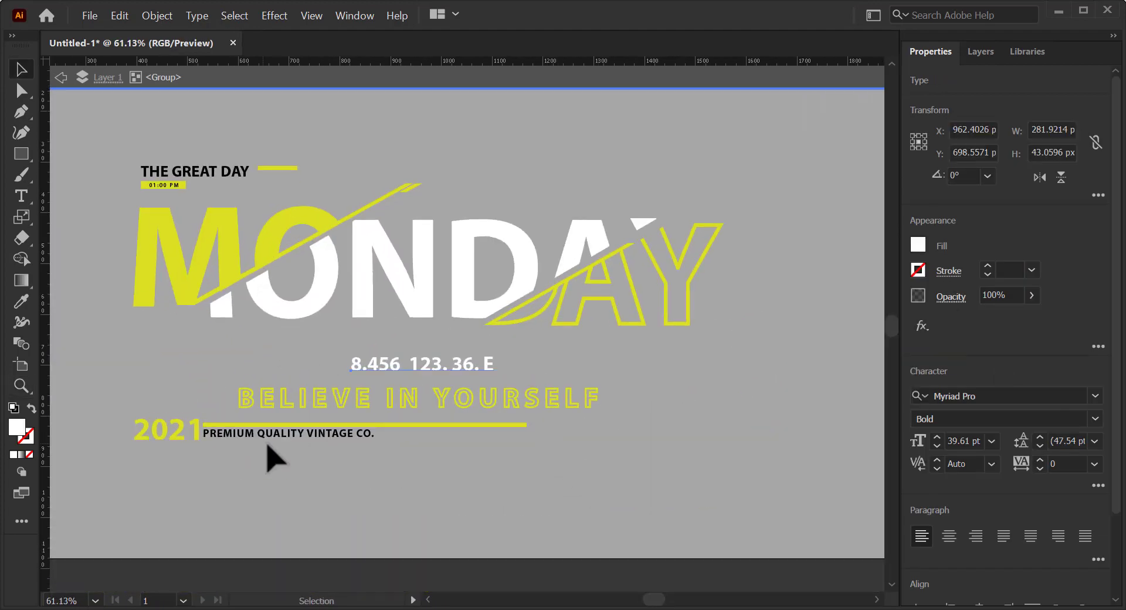
click(280, 435)
shift+click(210, 177)
click(918, 245)
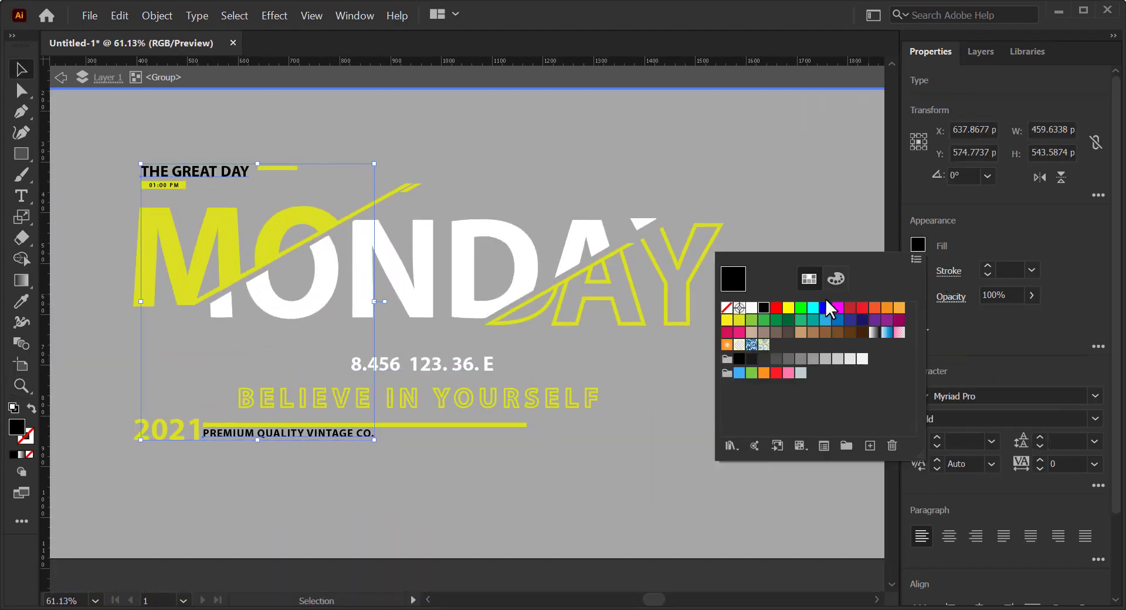
click(752, 308)
click(69, 78)
click(63, 79)
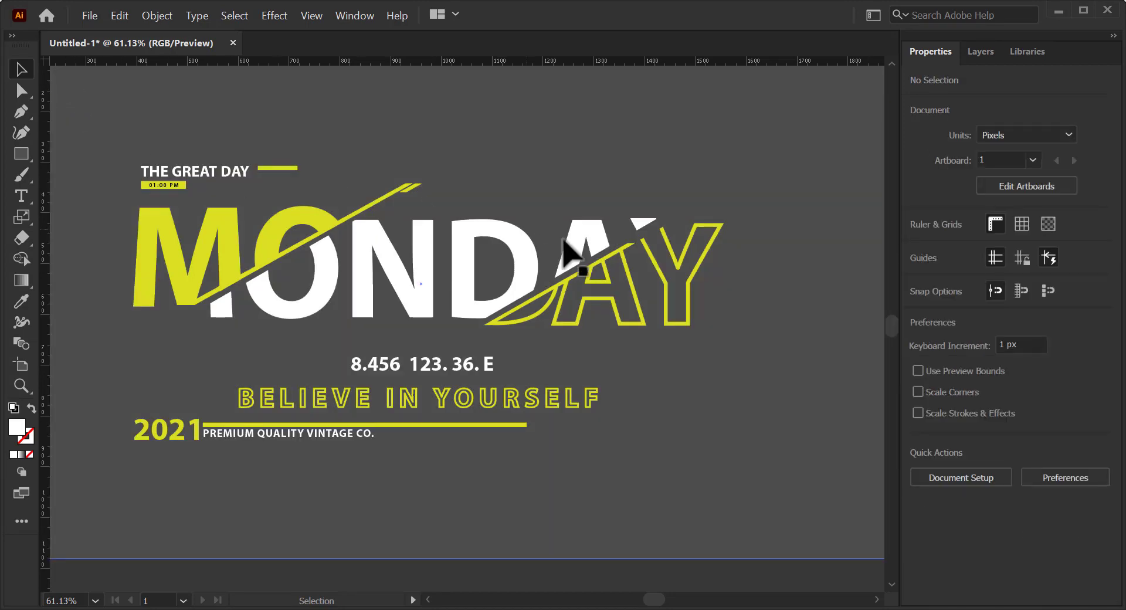
Fill the background rectangle with a near-black grey swatch.
key(z)
drag(717, 343, 630, 326)
key(v)
click(792, 420)
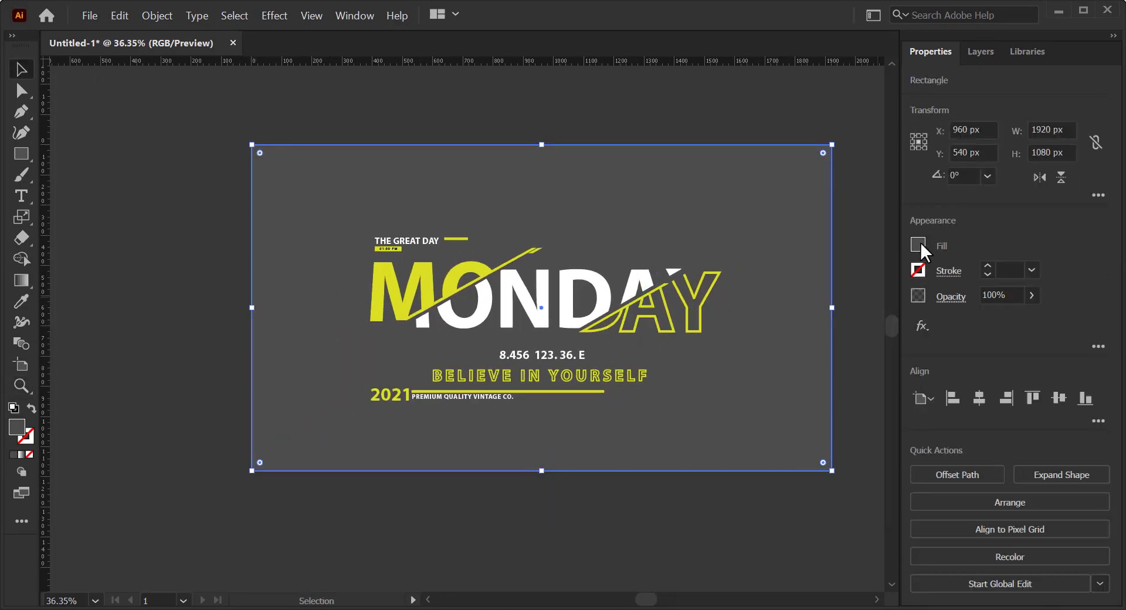
click(918, 244)
click(751, 359)
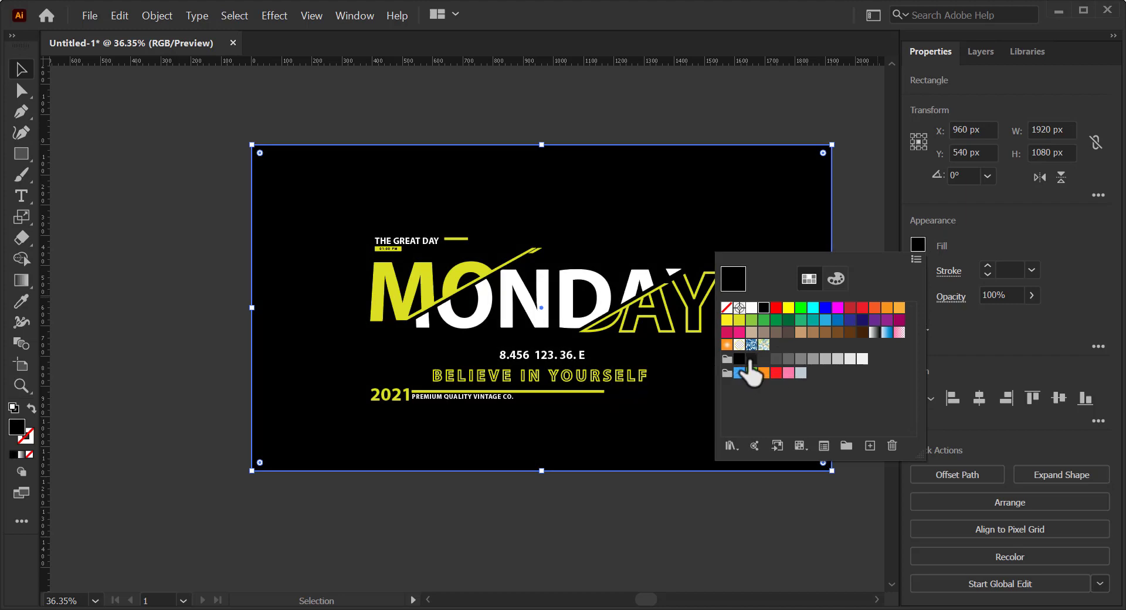
click(604, 515)
click(603, 515)
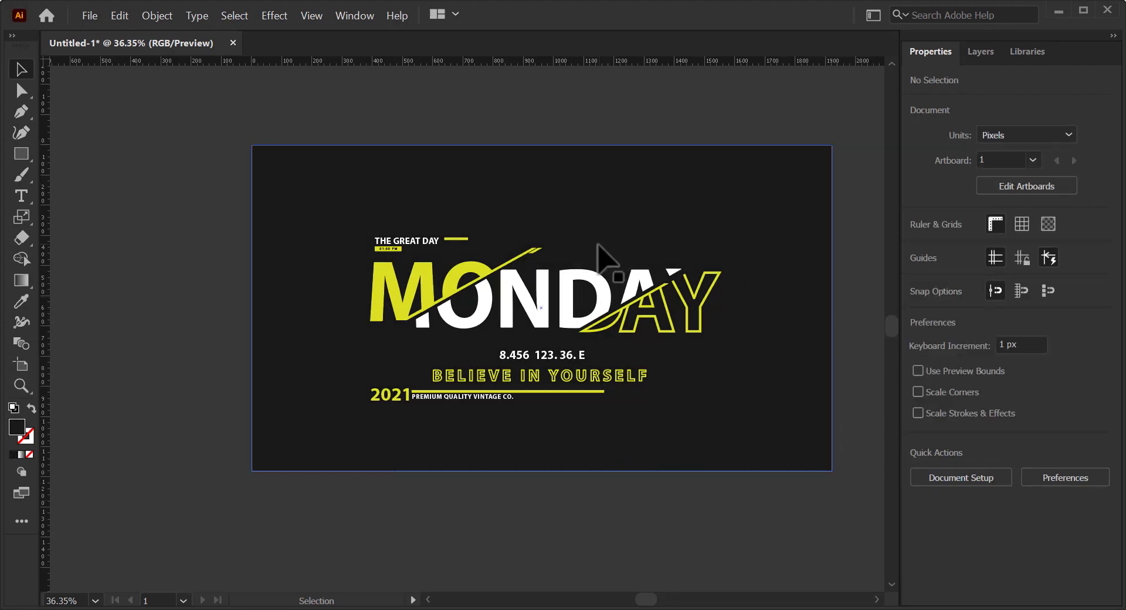
Shift the short diagonal piece beside the upper slice bar slightly right, past the long bar's end, and leave the group's isolation.
key(ctrl+space)
drag(524, 236, 868, 406)
double_click(610, 339)
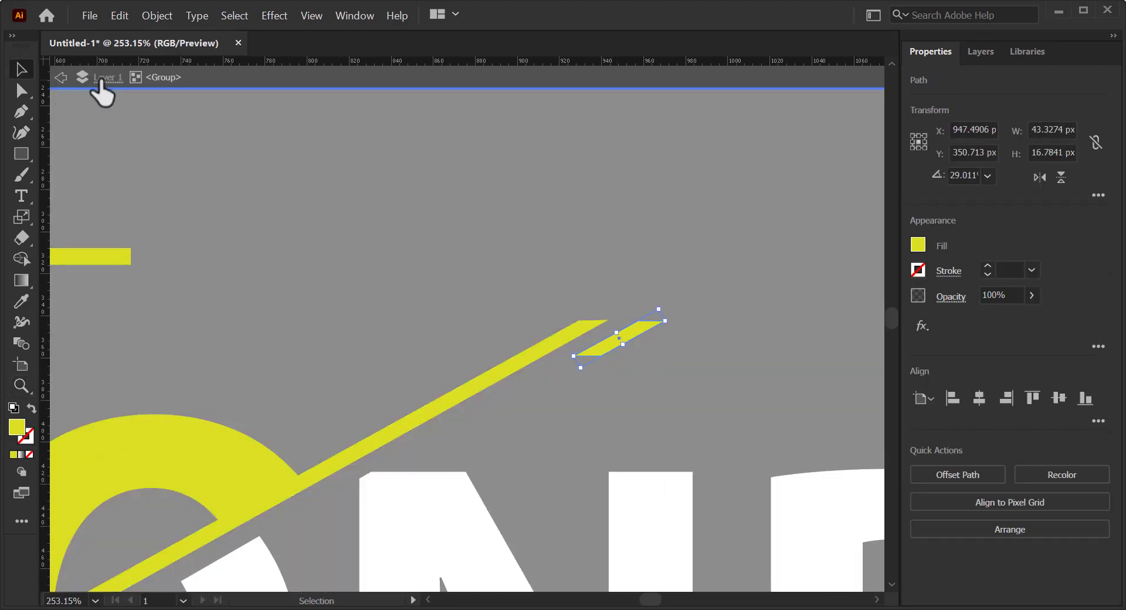
click(101, 81)
click(74, 100)
key(ctrl+space)
drag(627, 440, 343, 413)
key(space)
drag(528, 417, 362, 209)
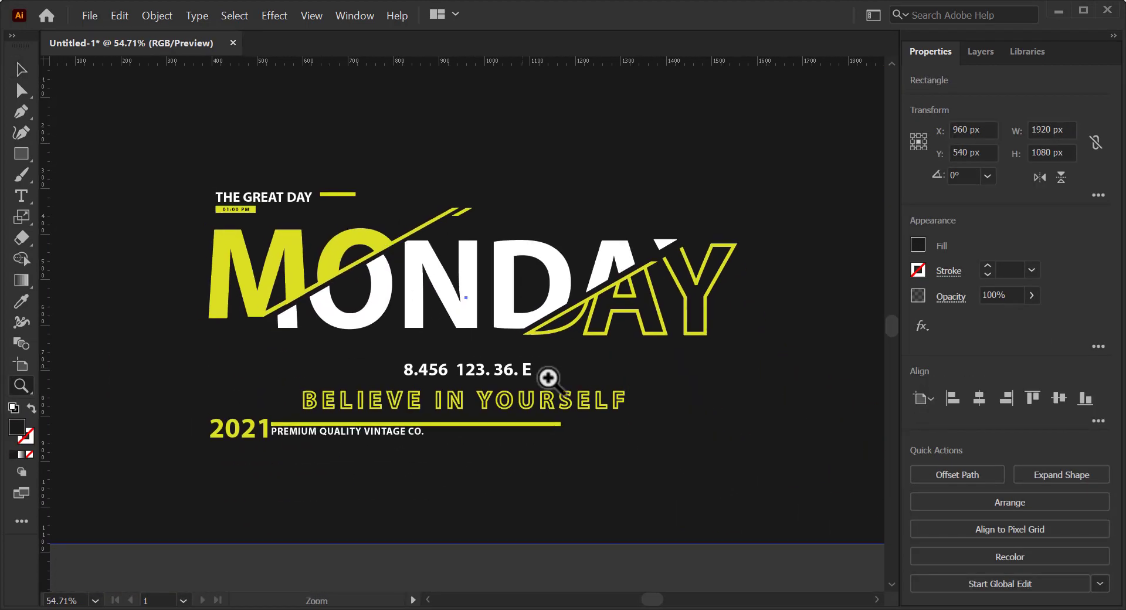
drag(593, 390, 561, 396)
double_click(563, 403)
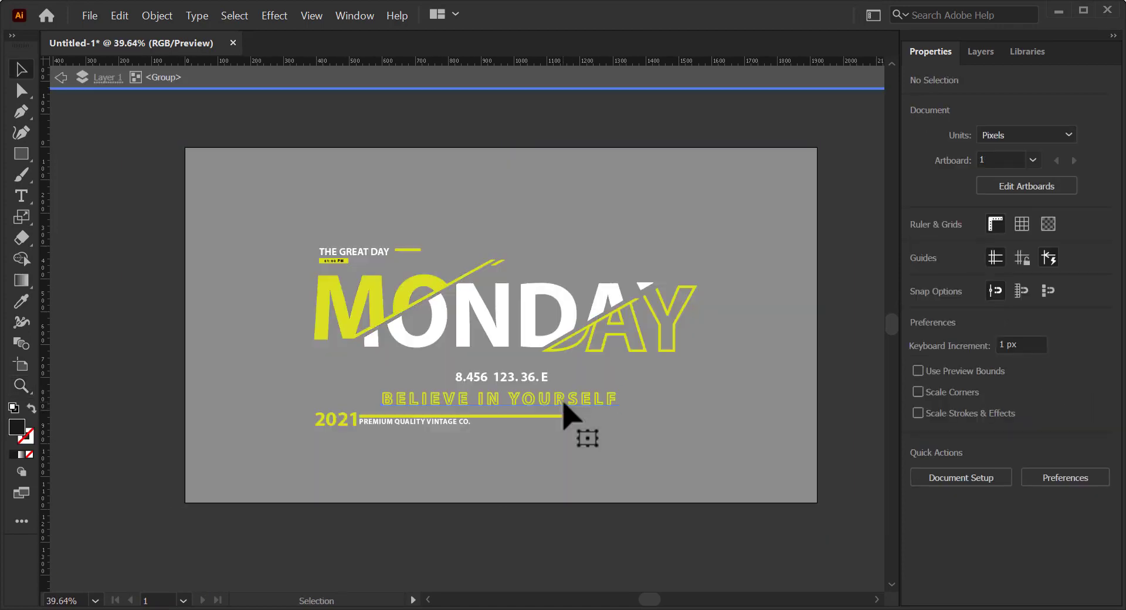
click(563, 401)
click(469, 485)
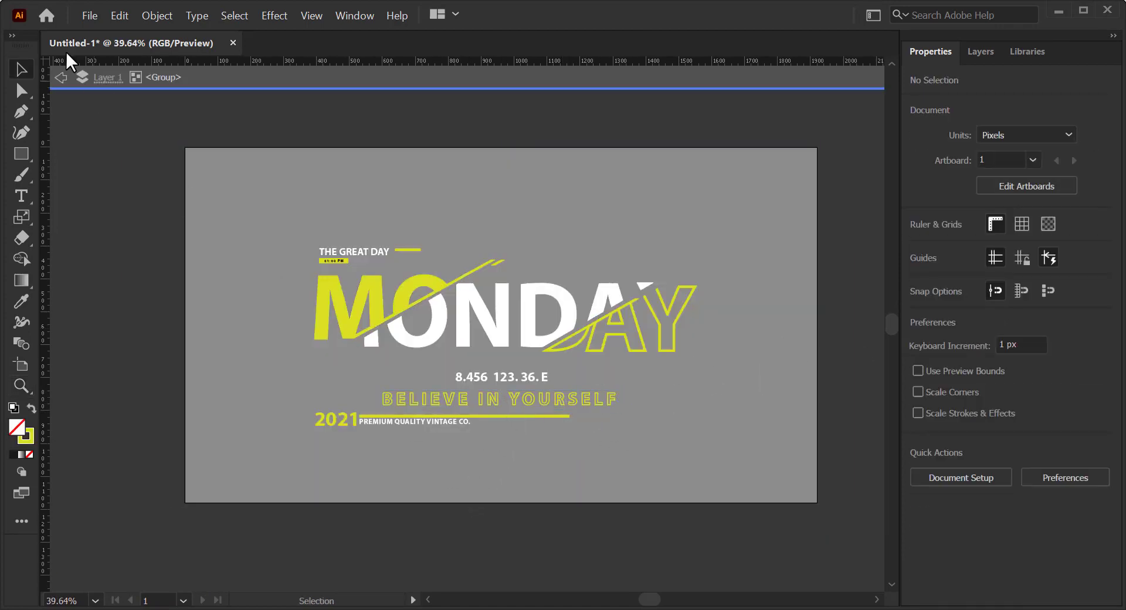
click(61, 80)
Nudge the long accent bar and the PREMIUM QUALITY VINTAGE CO. line slightly right, opening a small gap after 2021.
key(ctrl+space)
drag(664, 452, 585, 457)
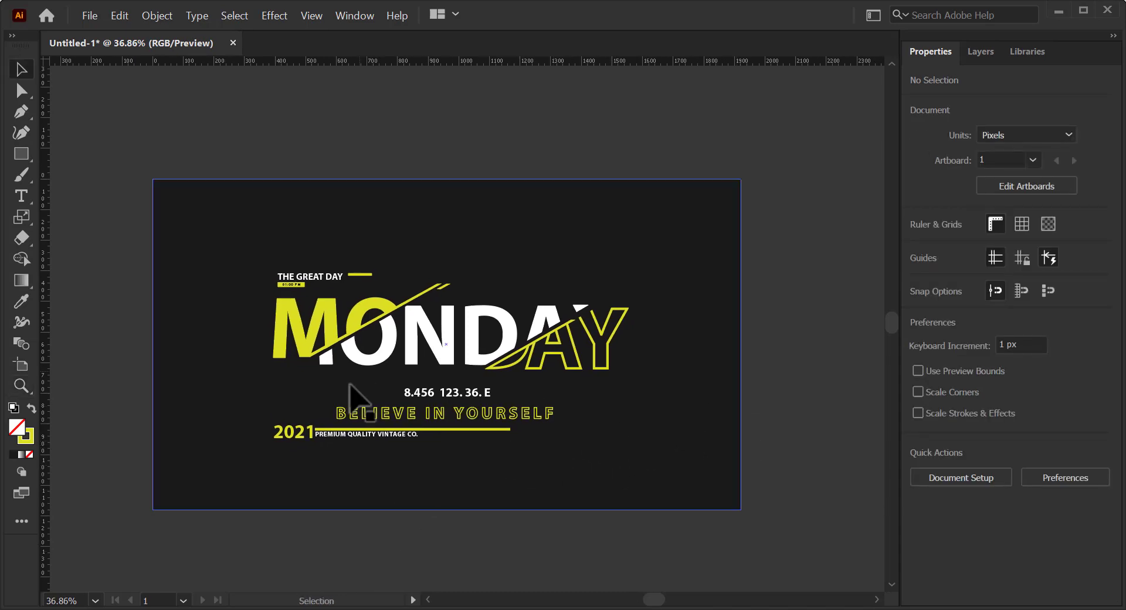
click(344, 437)
double_click(343, 435)
shift+click(450, 435)
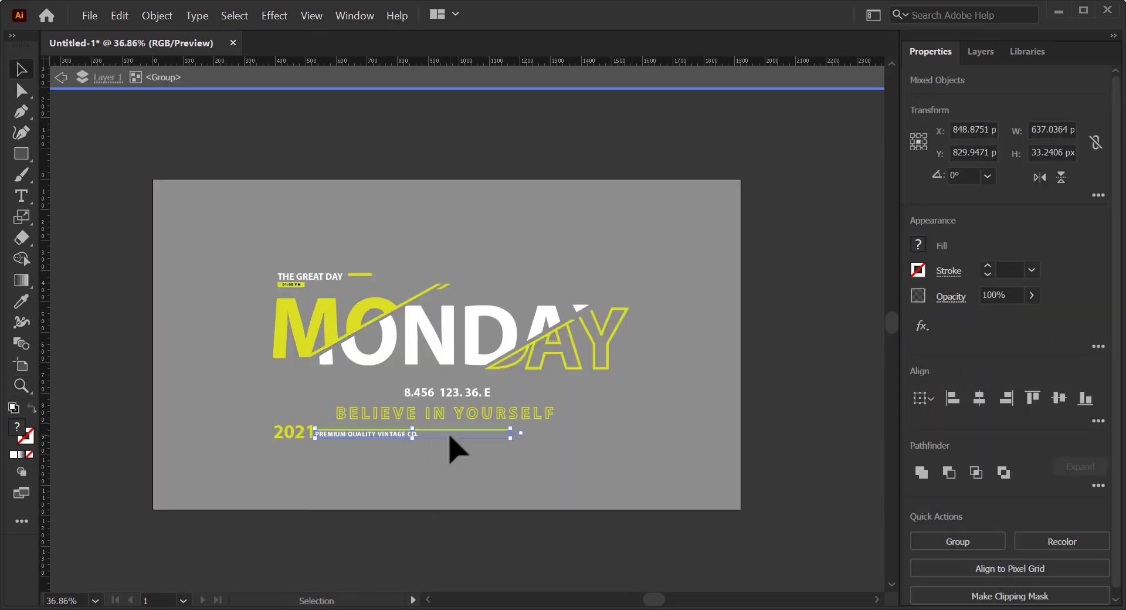
click(104, 76)
scroll(620, 422, right, 2)
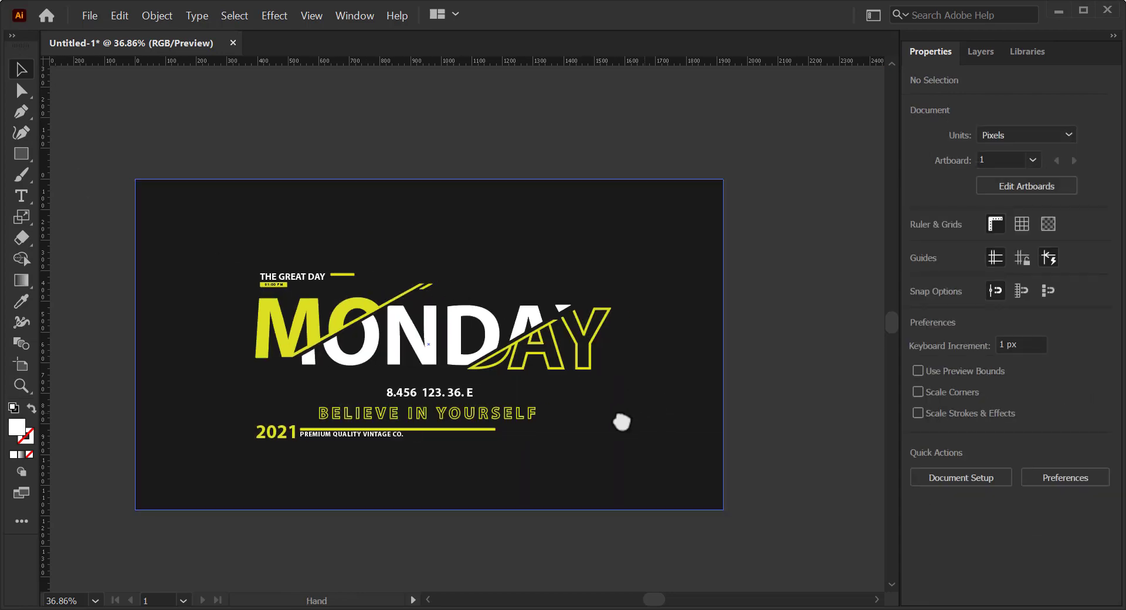
Nudge the whole artwork group, without the background rectangle, 20 px to the right.
key(ctrl+a)
shift+click(628, 433)
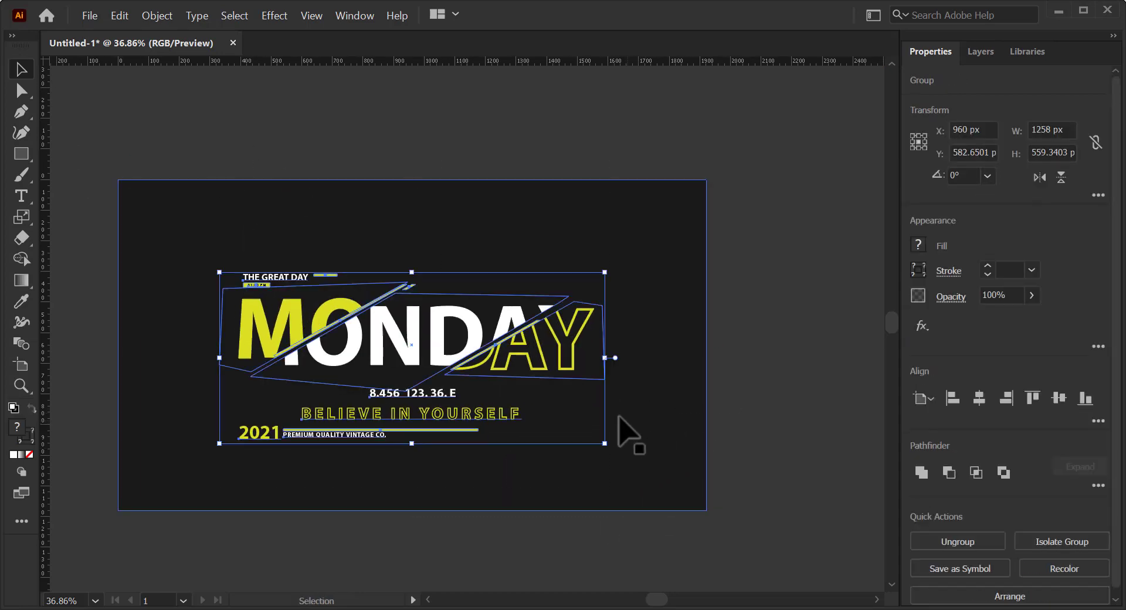
key(shift+Right)
click(662, 465)
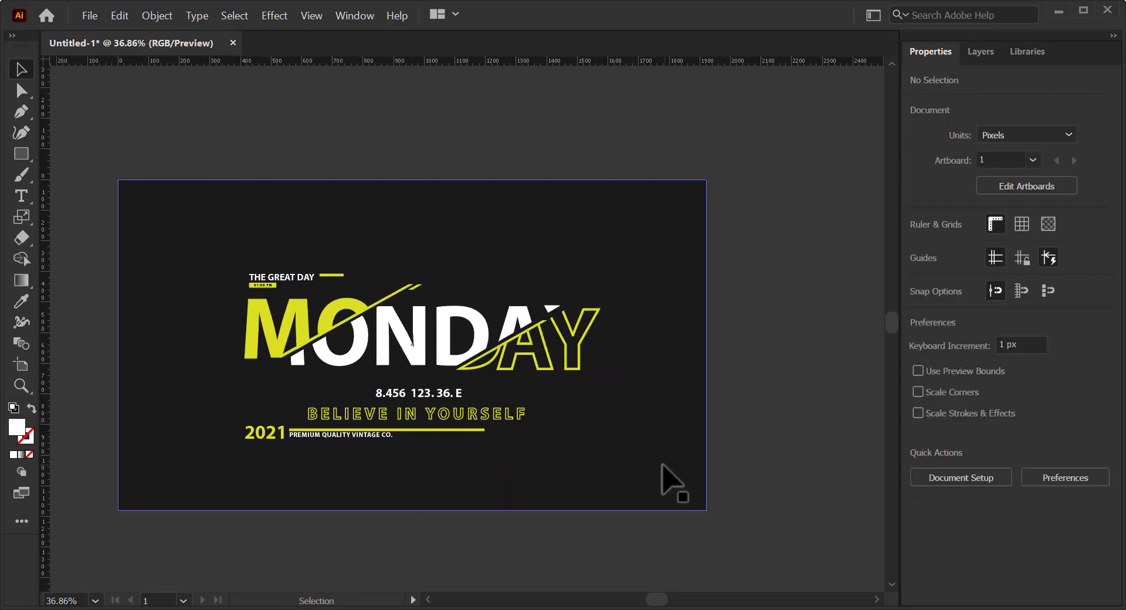
Move the artwork group up 10 px and enlarge it slightly about its centre.
drag(86, 247, 674, 479)
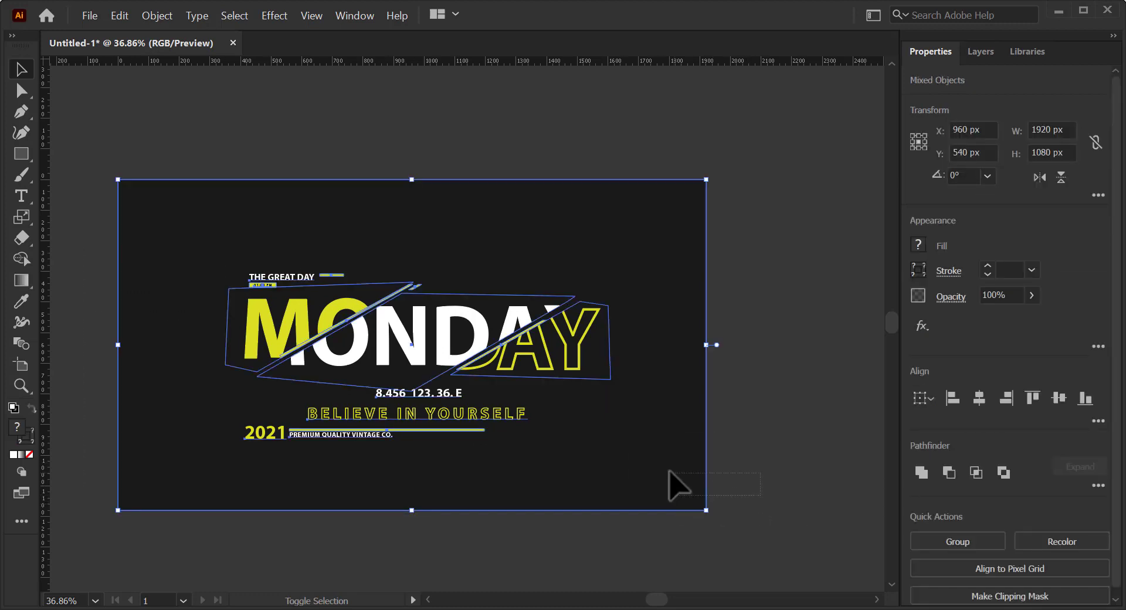
shift+click(547, 463)
drag(605, 439, 635, 482)
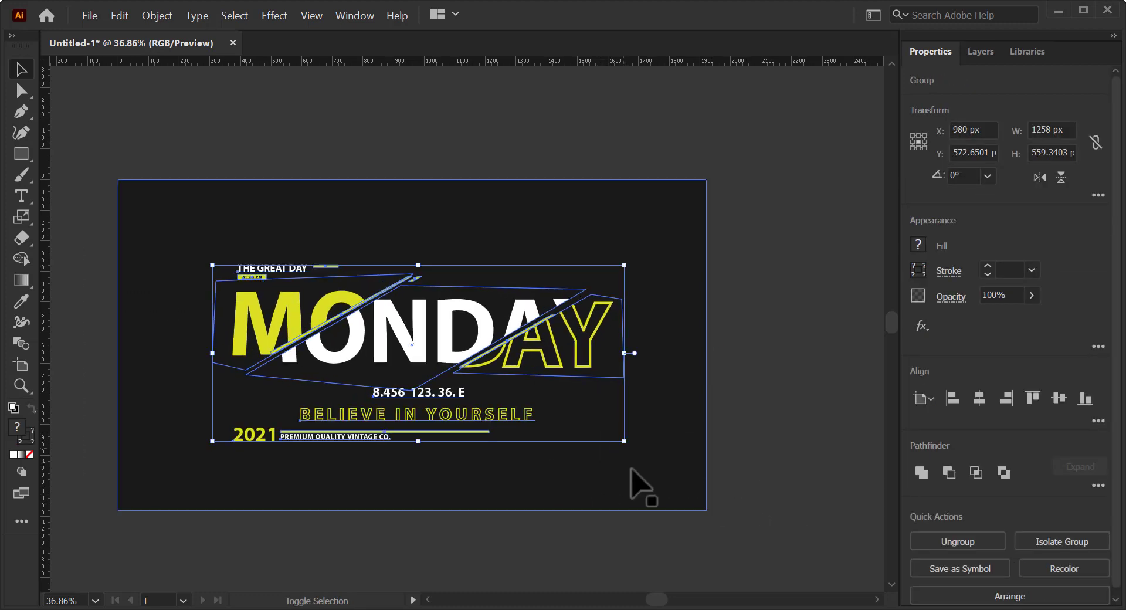
click(718, 487)
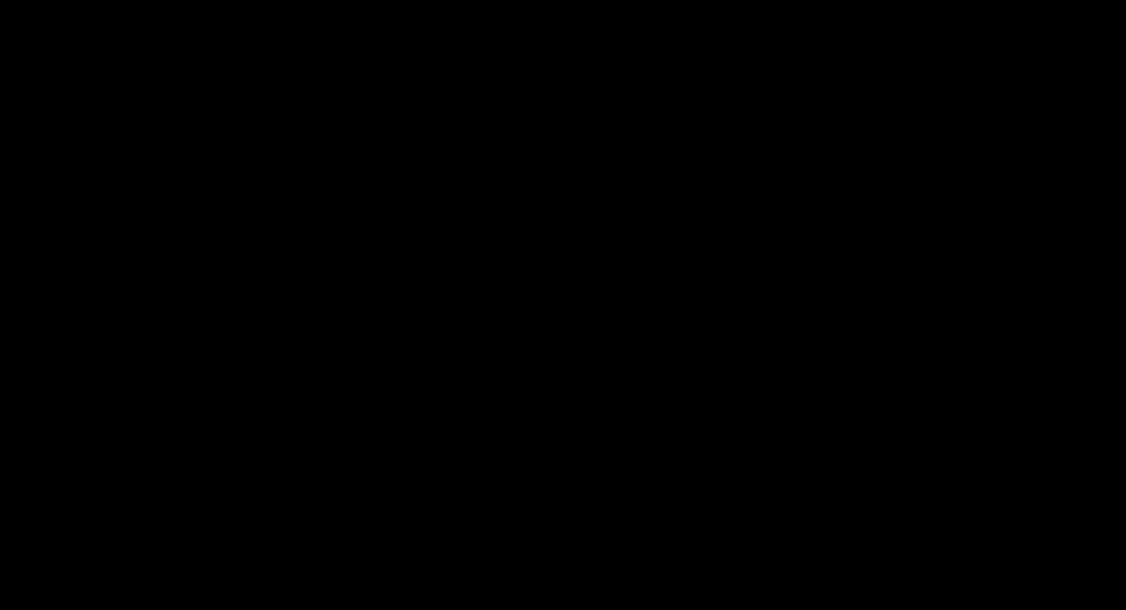